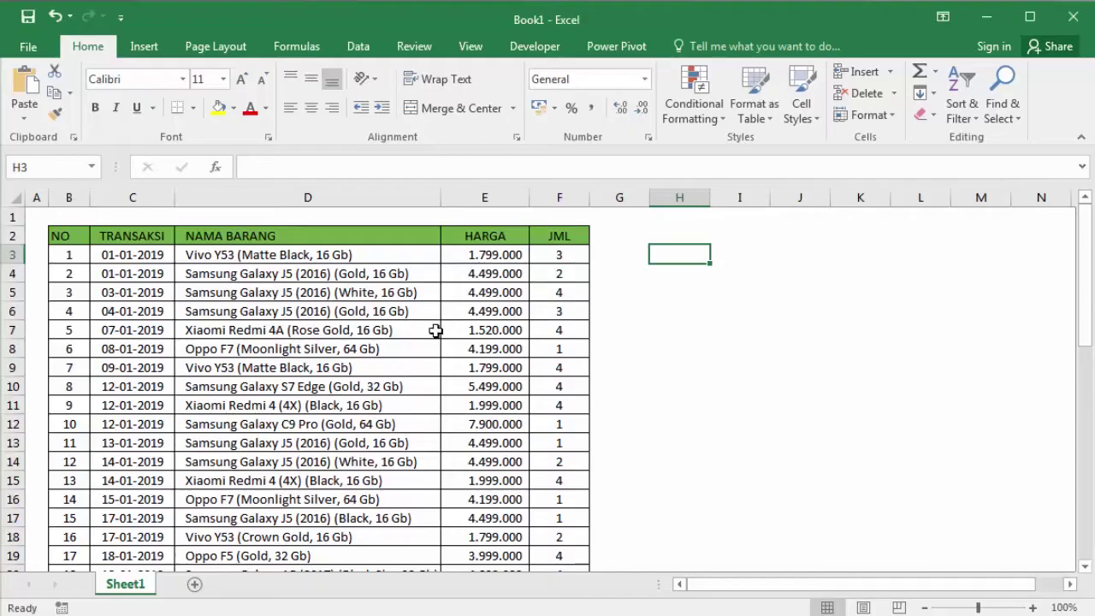
# Review the Xiaomi, Oppo and Samsung product names in the sales table
pyautogui.click(207, 405)
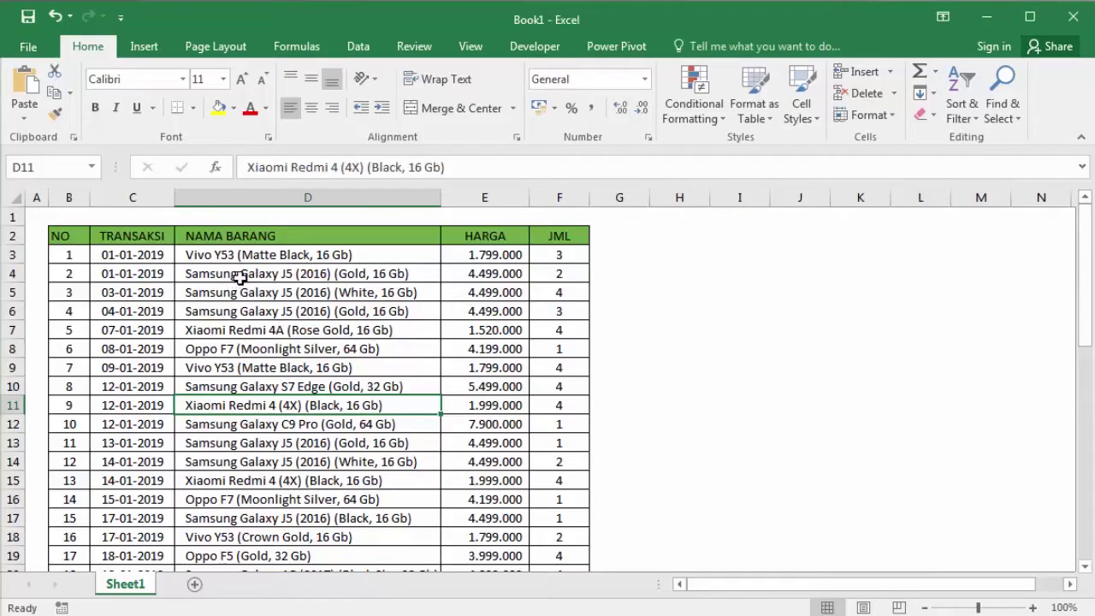
pyautogui.click(220, 333)
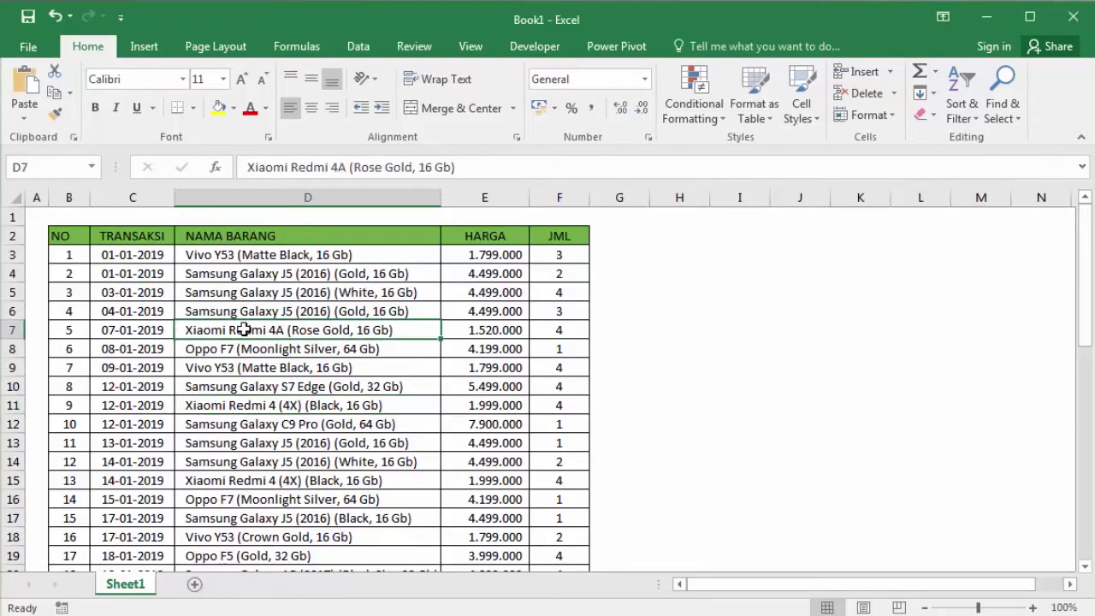
pyautogui.click(221, 350)
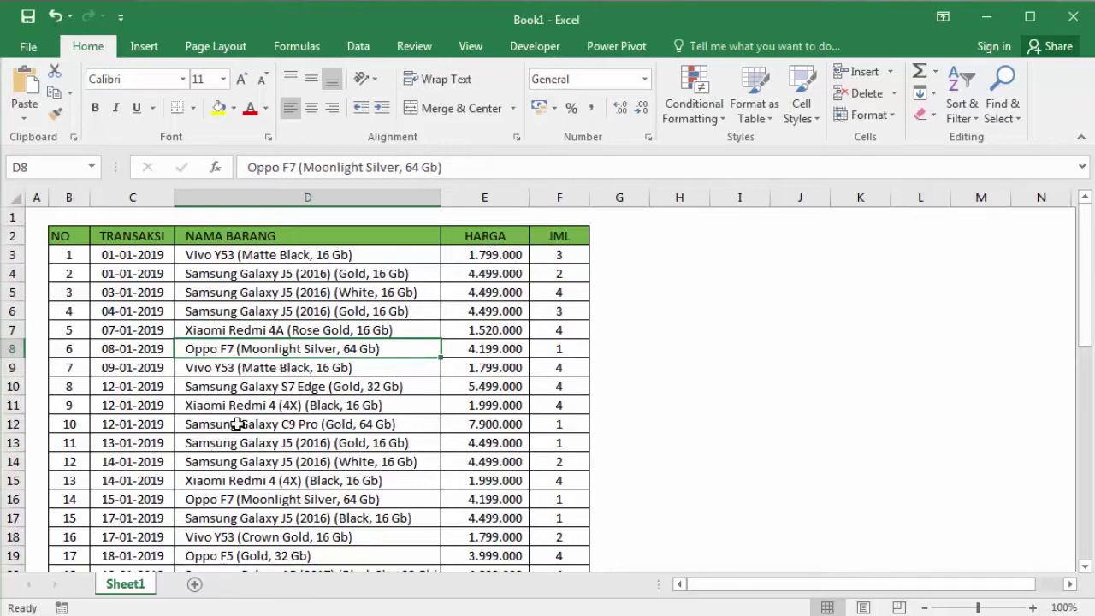
pyautogui.click(225, 485)
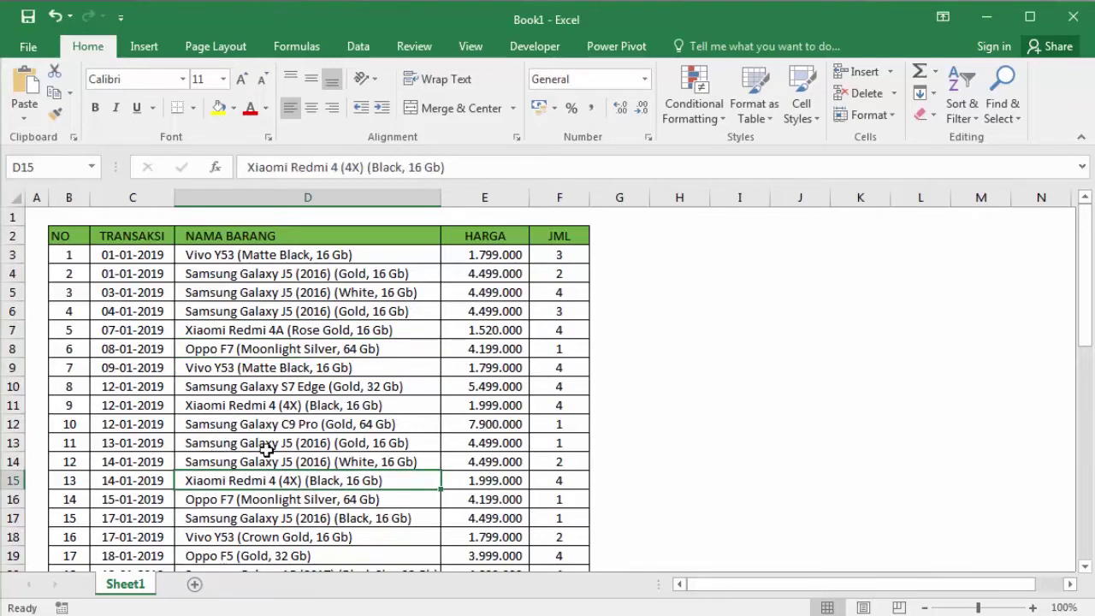
pyautogui.scroll(-1, 263, 451)
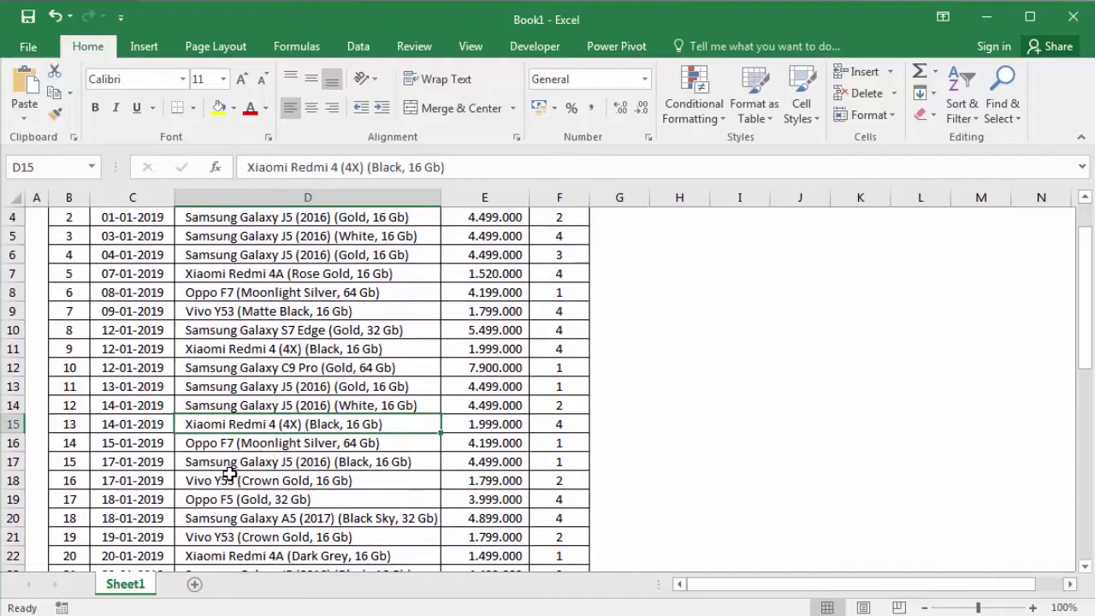
pyautogui.click(223, 461)
pyautogui.scroll(-2, 227, 462)
pyautogui.scroll(-1, 227, 462)
pyautogui.scroll(-3, 235, 468)
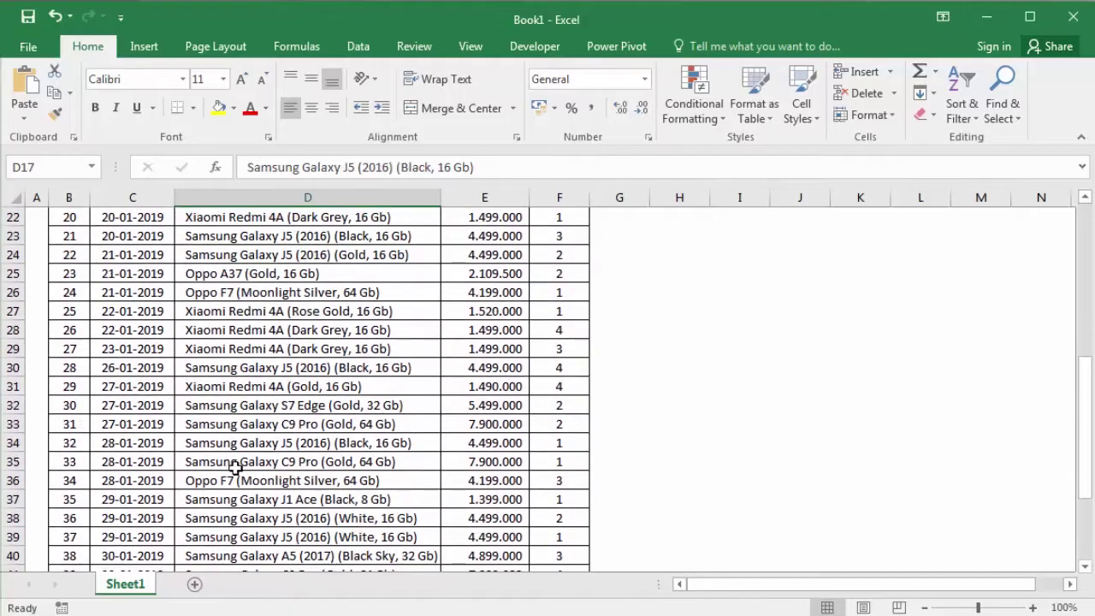
pyautogui.scroll(-2, 235, 467)
pyautogui.scroll(-1, 238, 465)
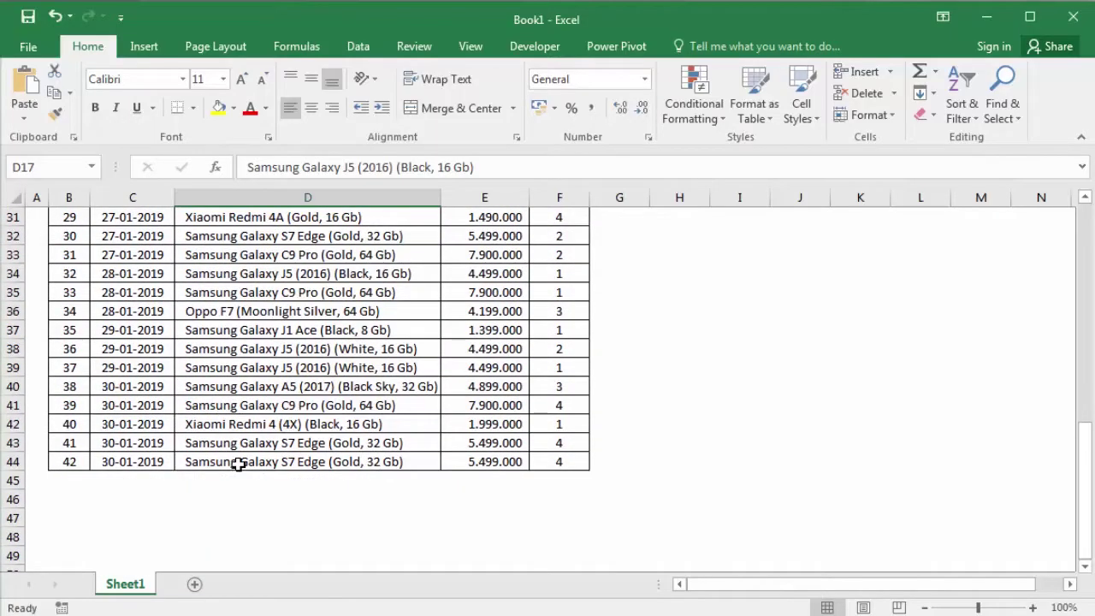
# Check the last transaction number (42), its date, and the HARGA and quantity columns
pyautogui.click(69, 462)
pyautogui.scroll(4, 203, 439)
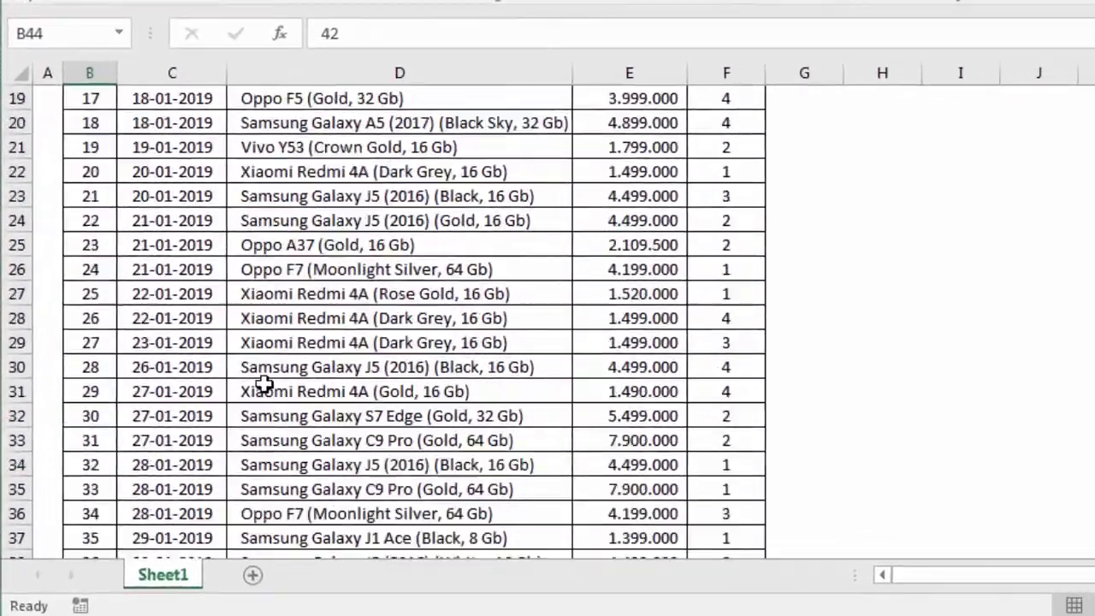
pyautogui.scroll(6, 266, 377)
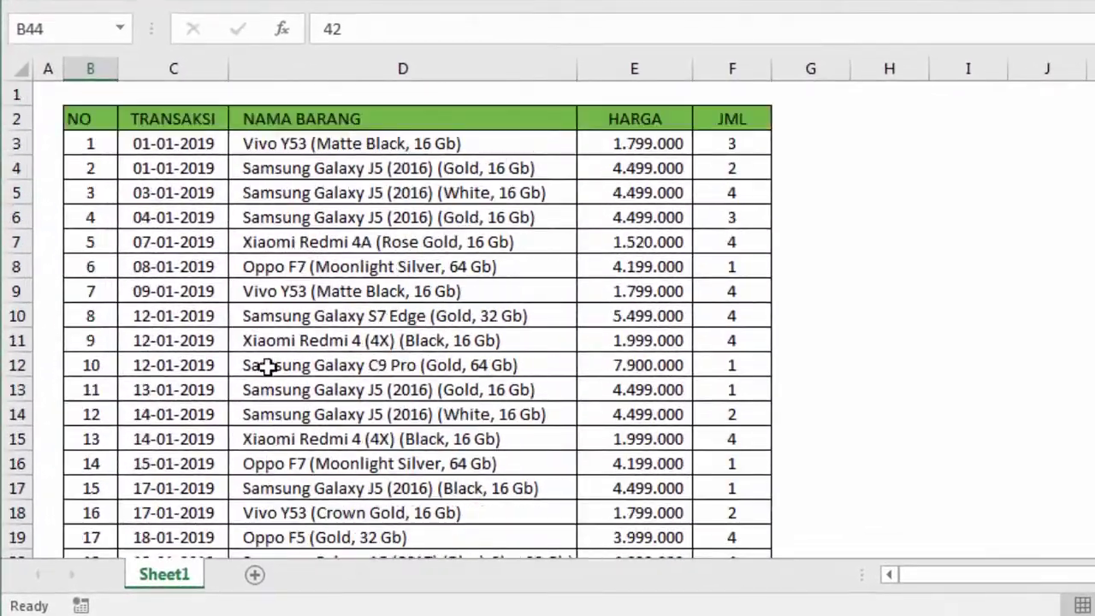
pyautogui.scroll(-9, 257, 428)
pyautogui.scroll(-3, 254, 438)
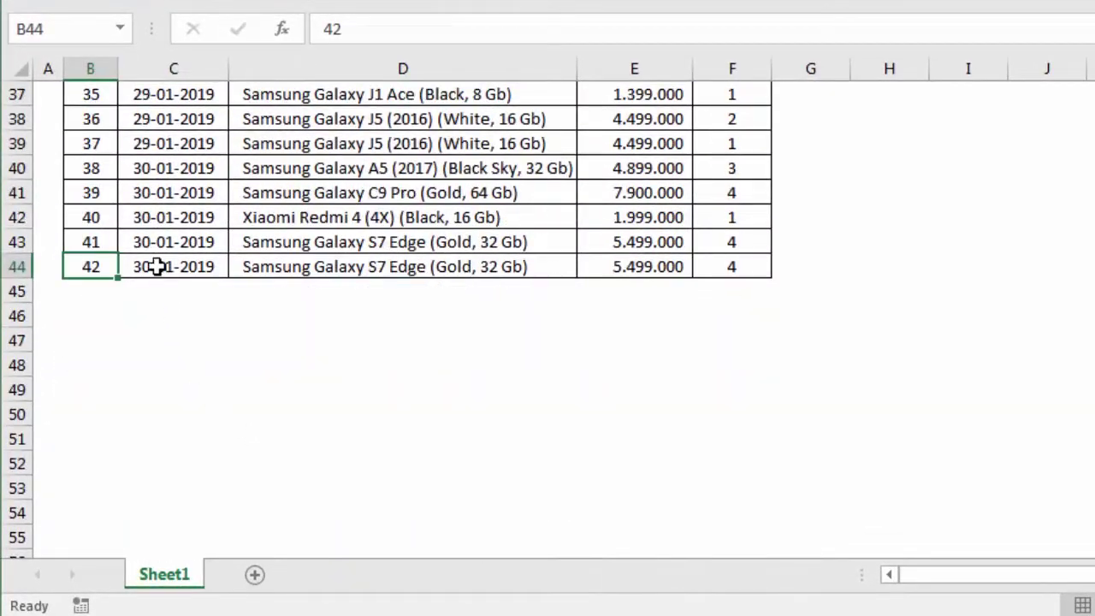
pyautogui.click(156, 266)
pyautogui.scroll(7, 432, 248)
pyautogui.scroll(5, 440, 200)
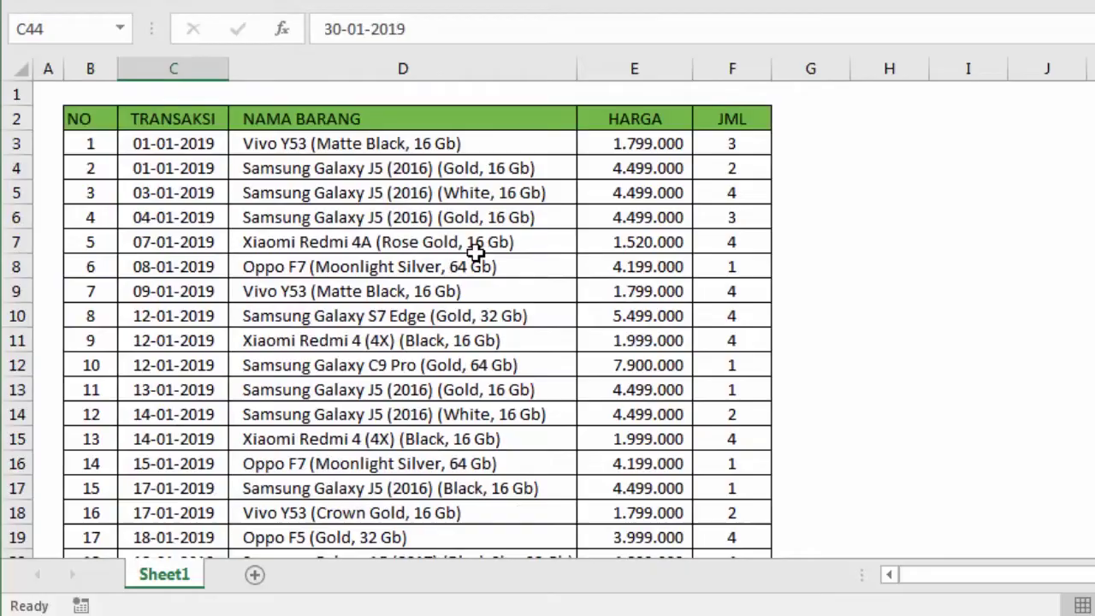
pyautogui.click(659, 120)
pyautogui.click(719, 144)
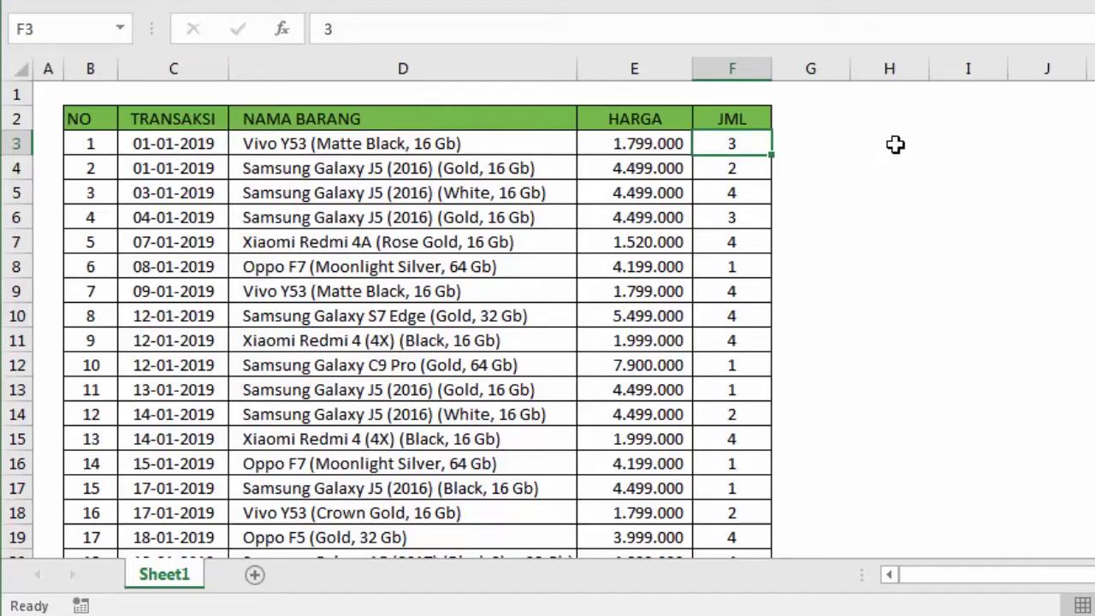
# Enter Samsung, Xiaomi, Oppo and Vivo down cells H3 to H6
pyautogui.click(887, 145)
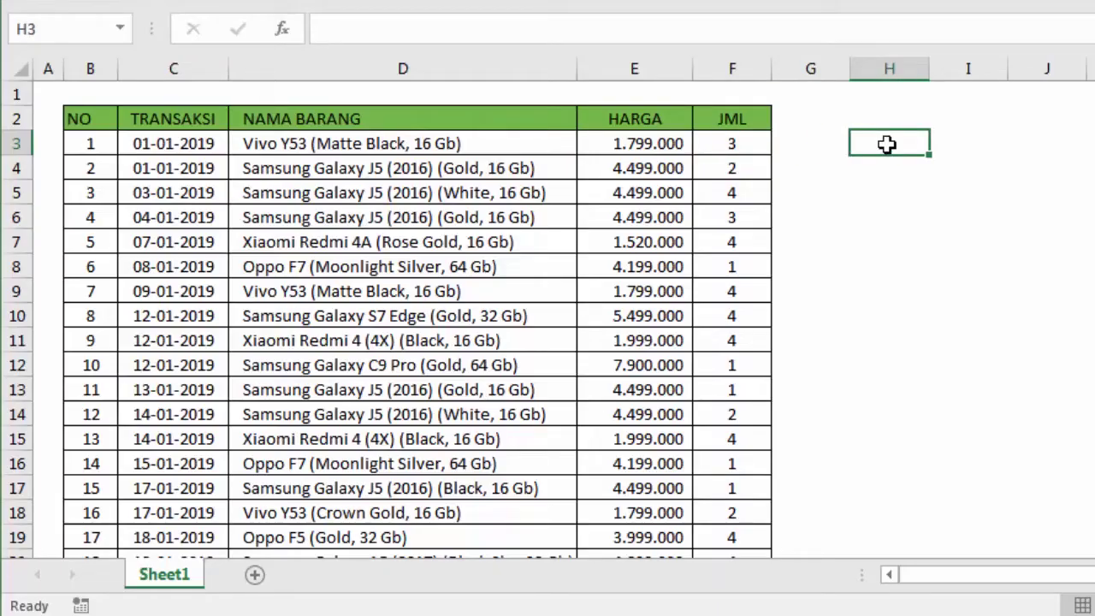
pyautogui.click(304, 147)
pyautogui.click(896, 139)
pyautogui.write('Samsun')
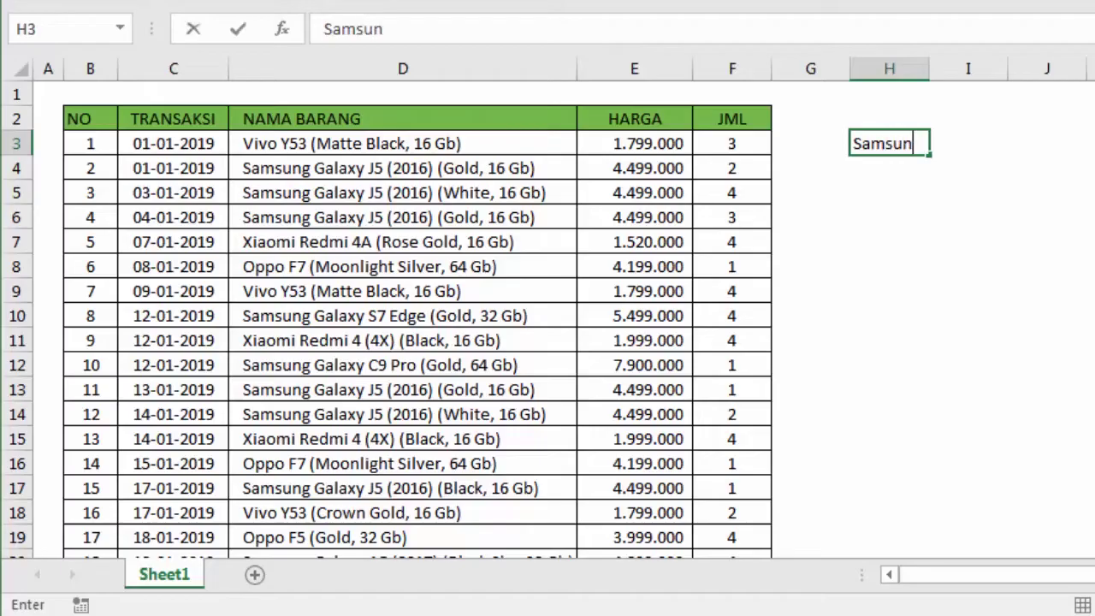
pyautogui.write('g')
pyautogui.press('Return')
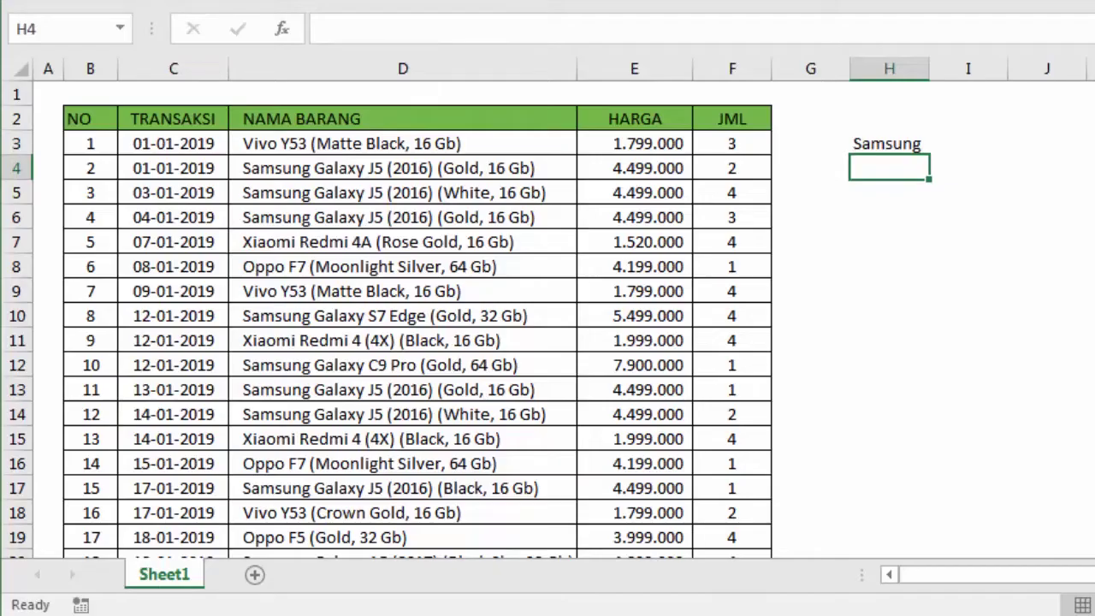
pyautogui.write('Xia')
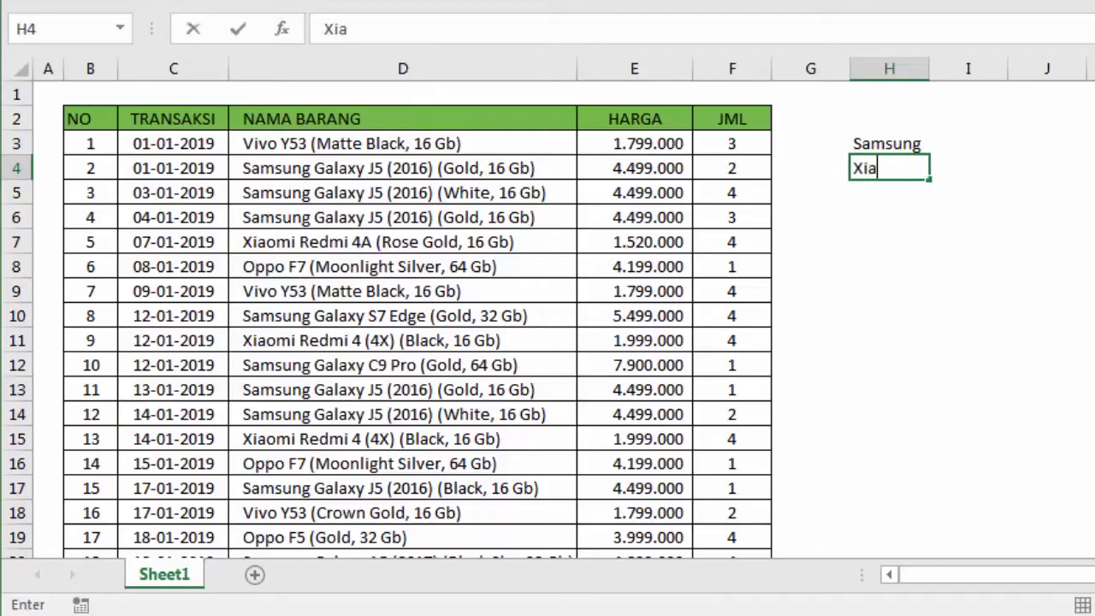
pyautogui.write('omi')
pyautogui.press('Return')
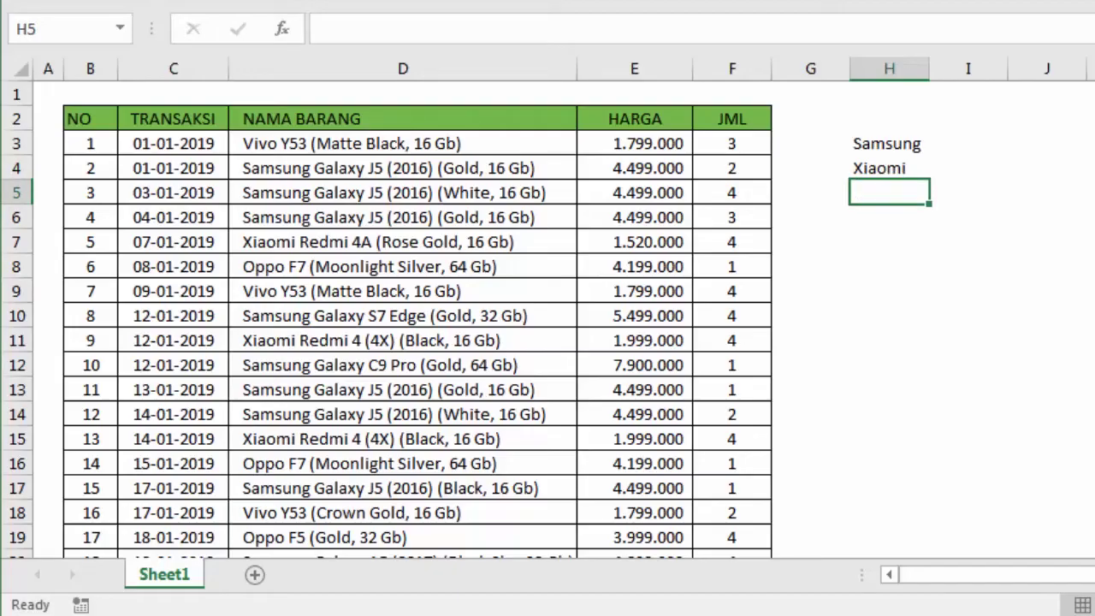
pyautogui.write('Oppo')
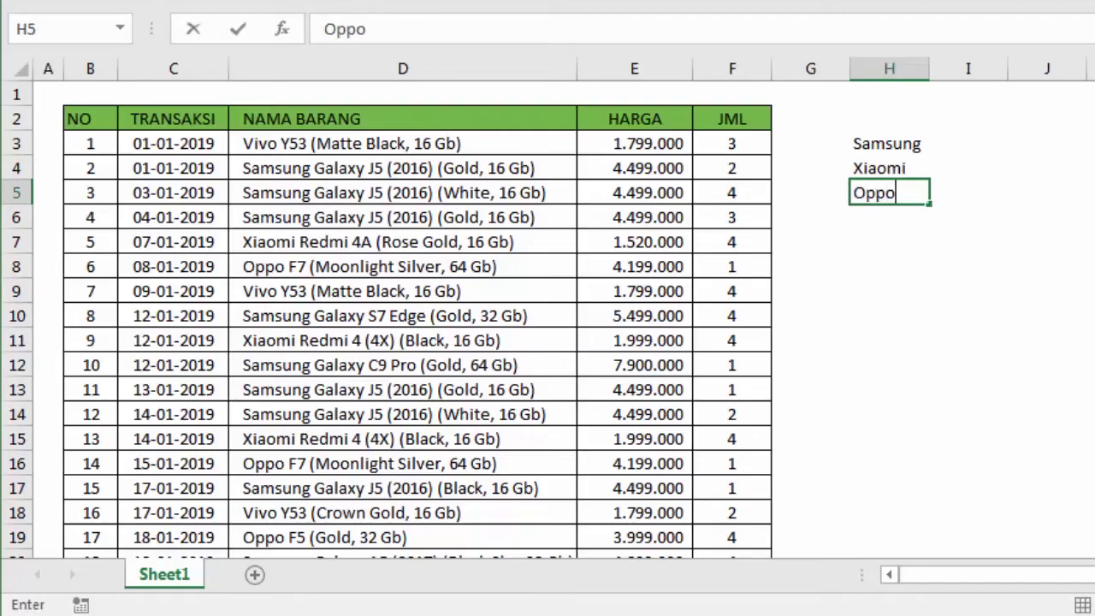
pyautogui.press('Return')
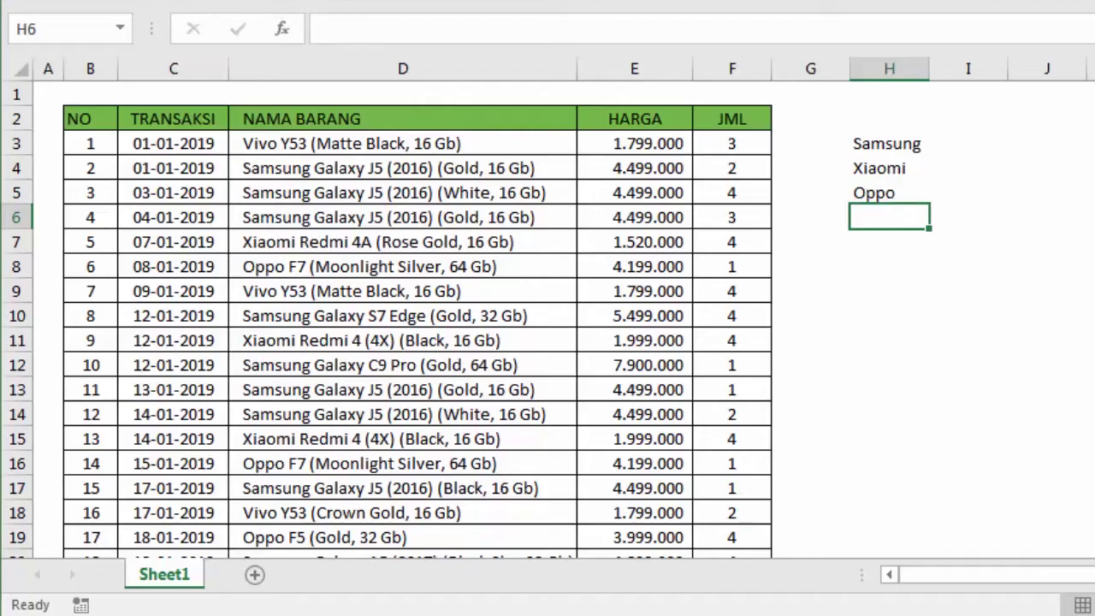
pyautogui.write('Vivo')
pyautogui.press('Return')
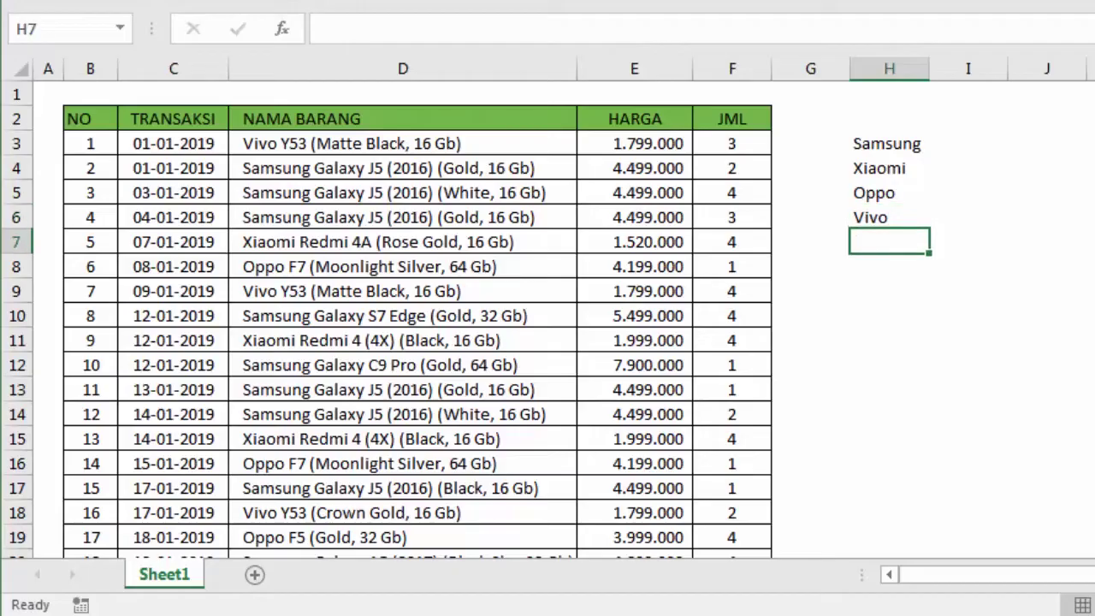
pyautogui.click(903, 152)
pyautogui.click(898, 171)
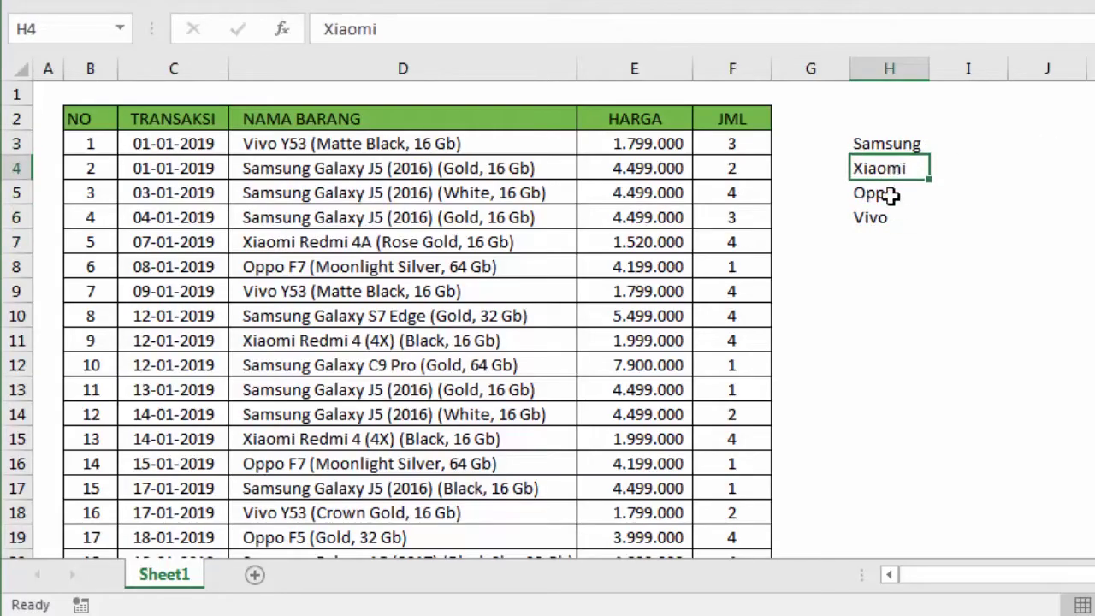
pyautogui.click(892, 195)
pyautogui.click(882, 220)
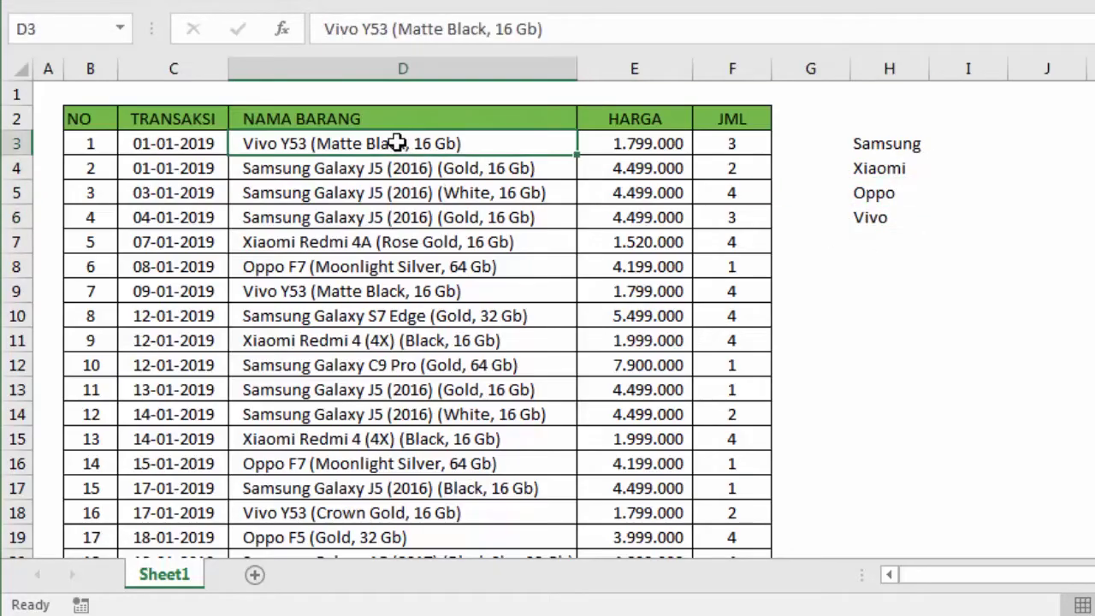
pyautogui.moveTo(401, 143); pyautogui.dragTo(396, 214)
pyautogui.click(392, 240)
pyautogui.click(315, 174)
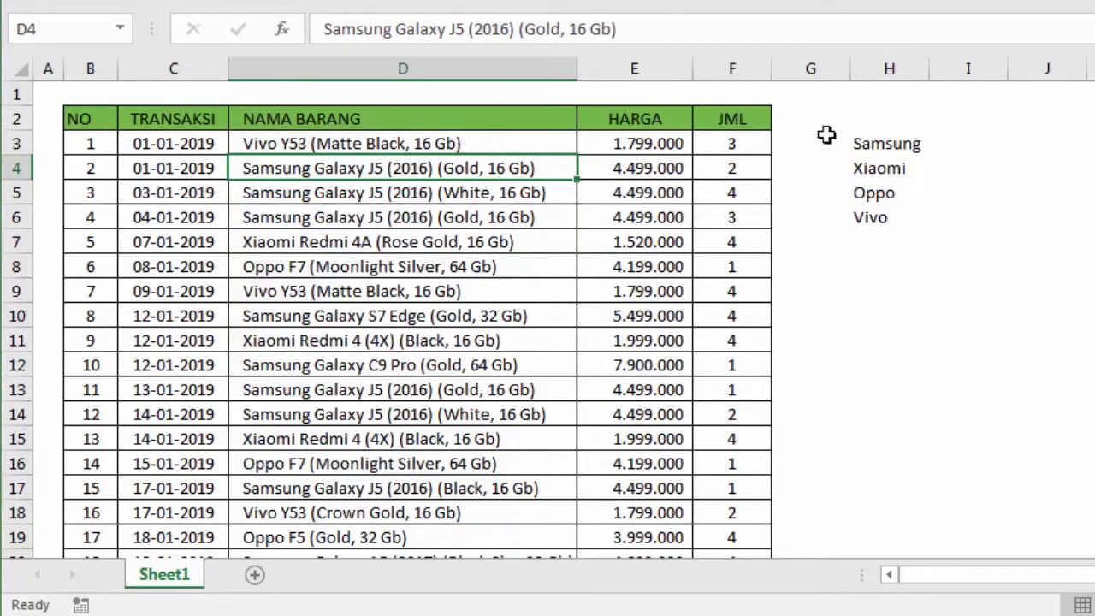
pyautogui.click(894, 141)
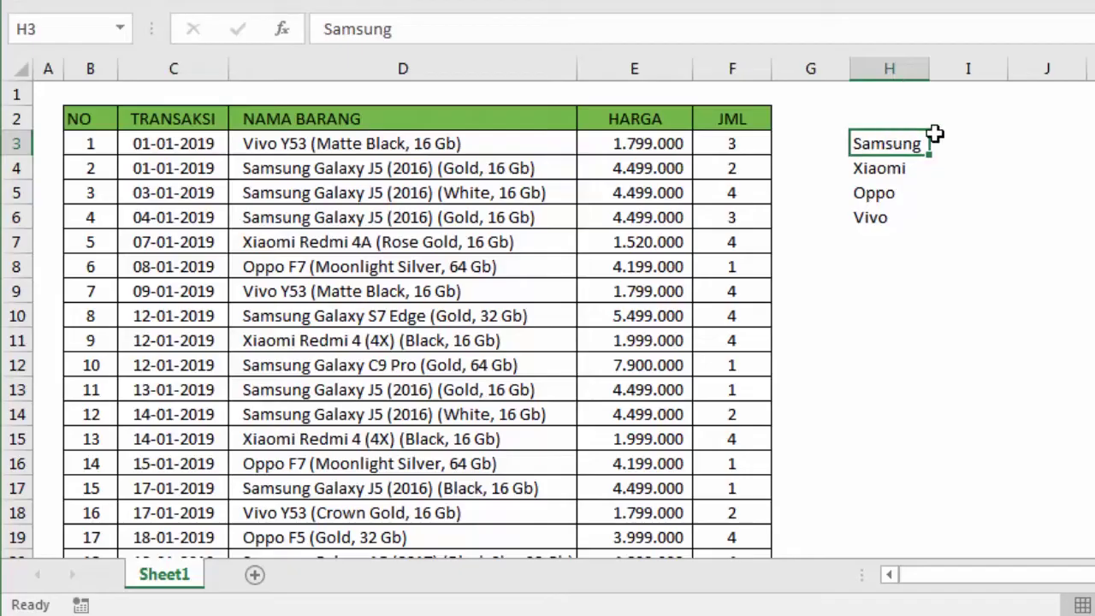
pyautogui.click(893, 170)
pyautogui.click(903, 143)
pyautogui.click(887, 171)
pyautogui.click(881, 194)
pyautogui.click(882, 147)
pyautogui.click(888, 171)
pyautogui.click(886, 196)
pyautogui.click(886, 220)
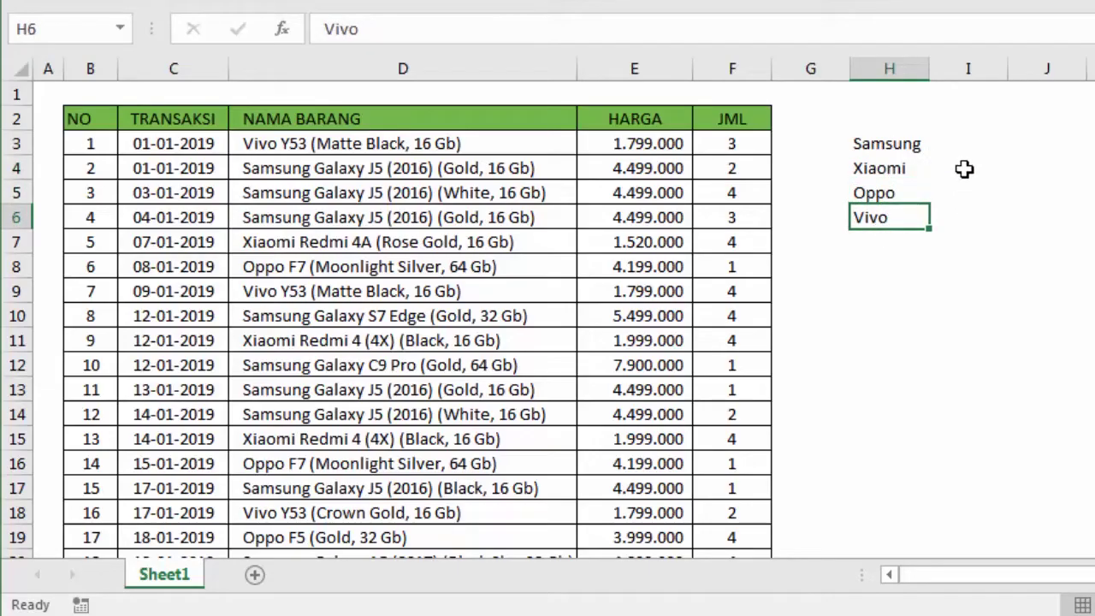
pyautogui.click(1010, 143)
pyautogui.click(969, 143)
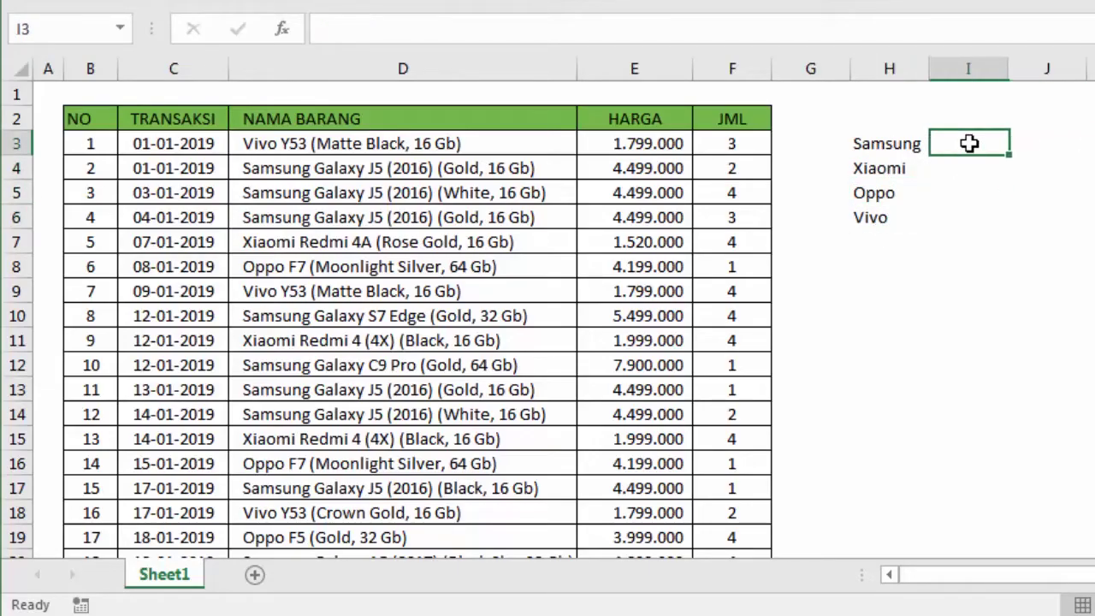
pyautogui.moveTo(887, 147)
pyautogui.mouseDown()
pyautogui.moveTo(970, 171)
pyautogui.moveTo(976, 224)
pyautogui.mouseUp()
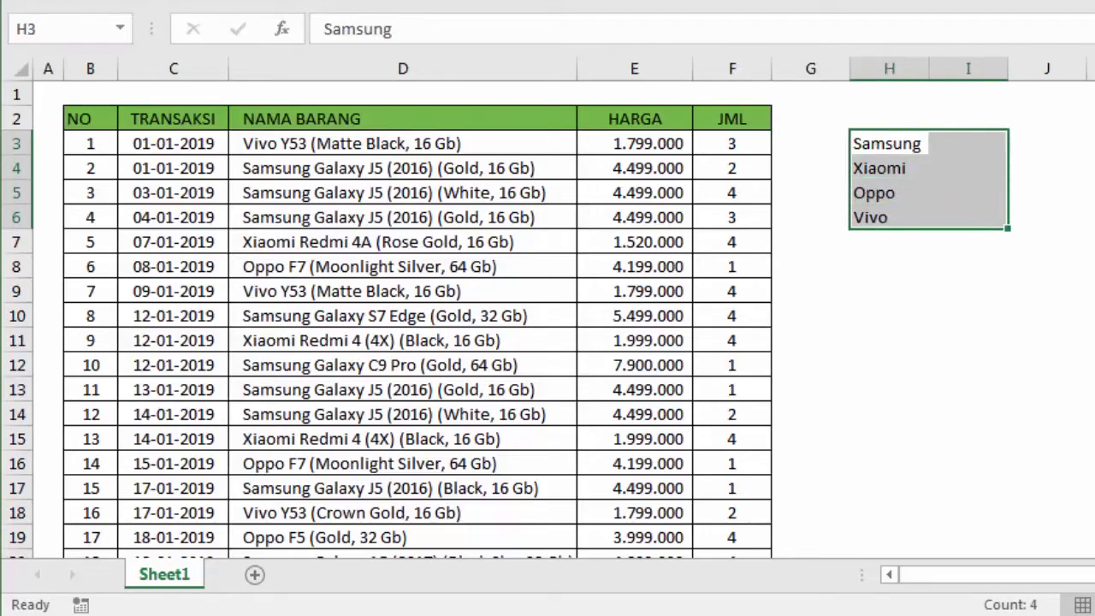
pyautogui.click(269, 163)
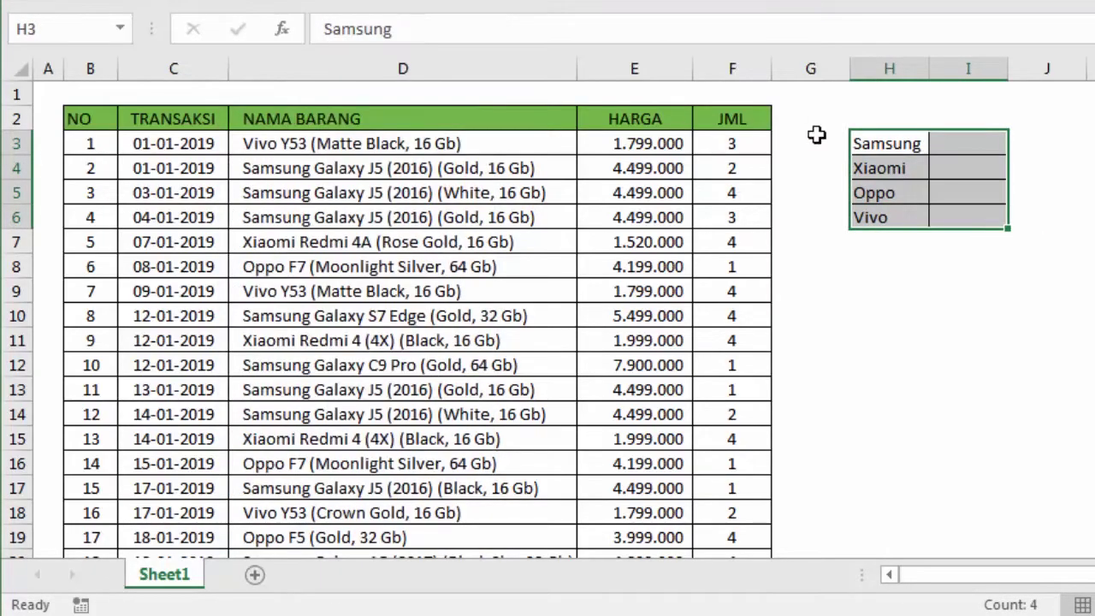
pyautogui.click(1087, 193)
pyautogui.moveTo(930, 68); pyautogui.dragTo(941, 69)
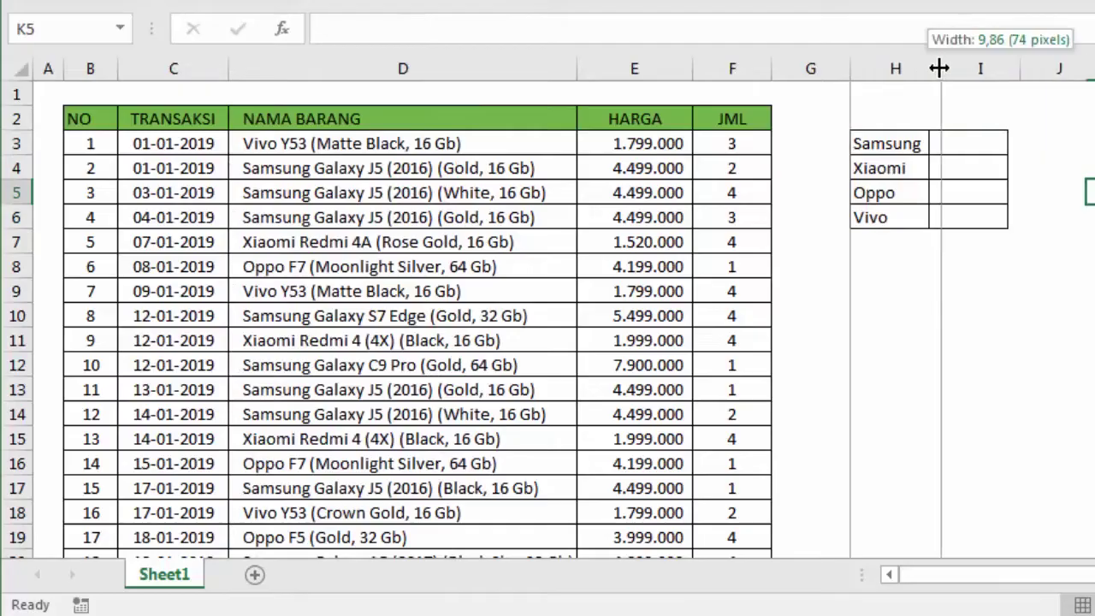
pyautogui.click(986, 128)
pyautogui.click(978, 148)
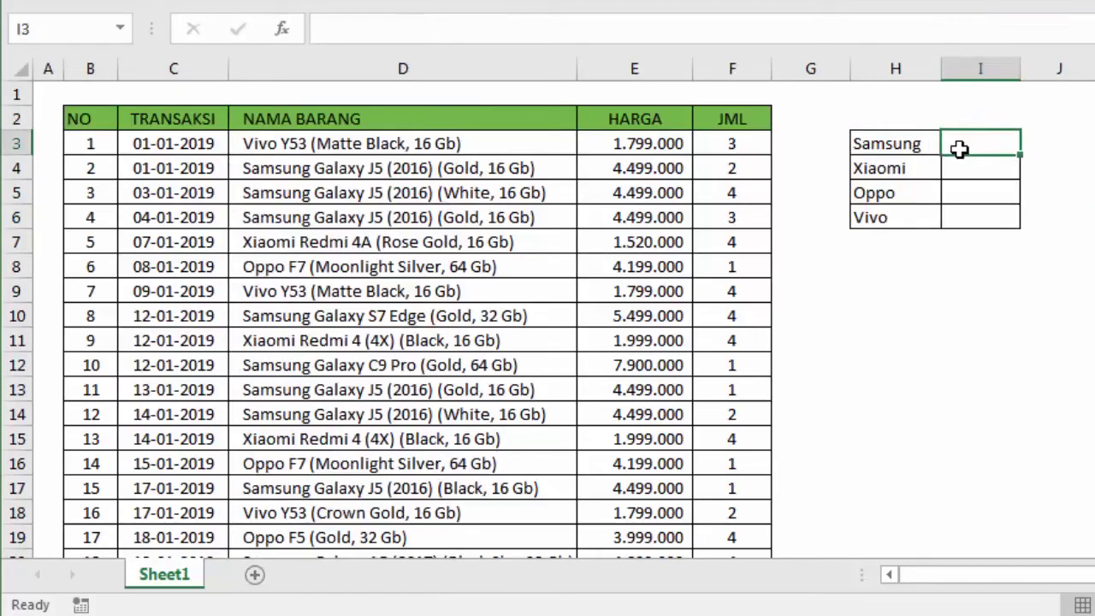
pyautogui.click(894, 146)
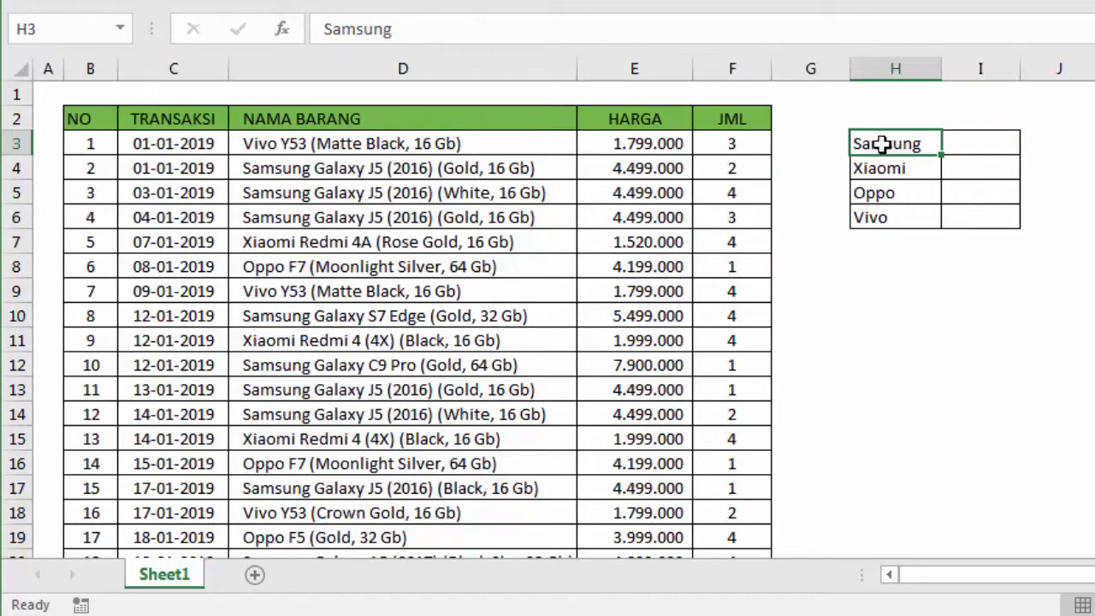
pyautogui.click(336, 168)
pyautogui.click(753, 168)
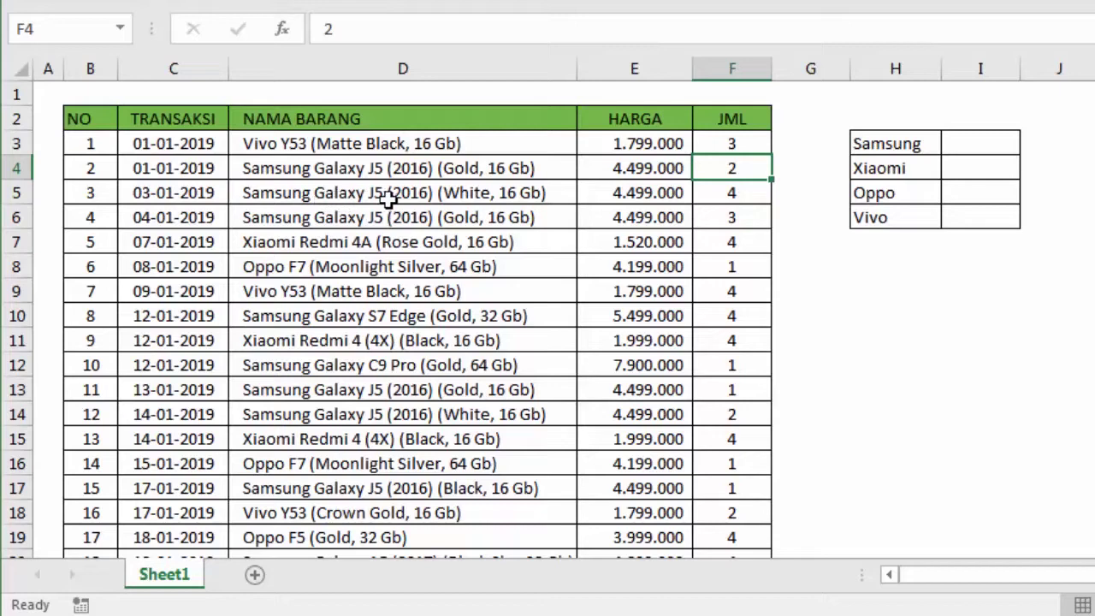
pyautogui.click(486, 189)
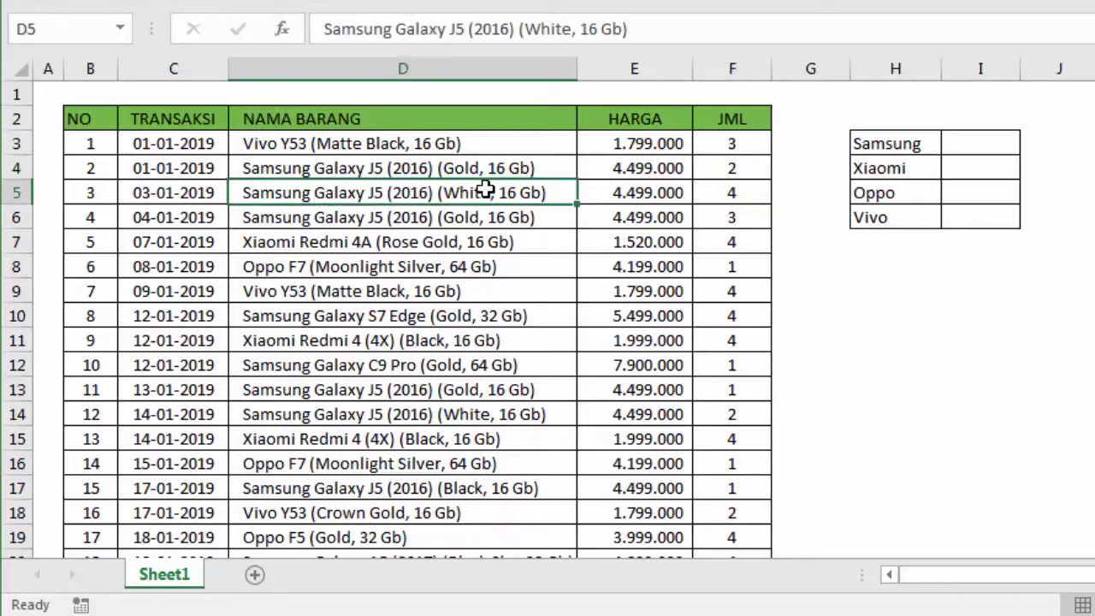
pyautogui.click(747, 192)
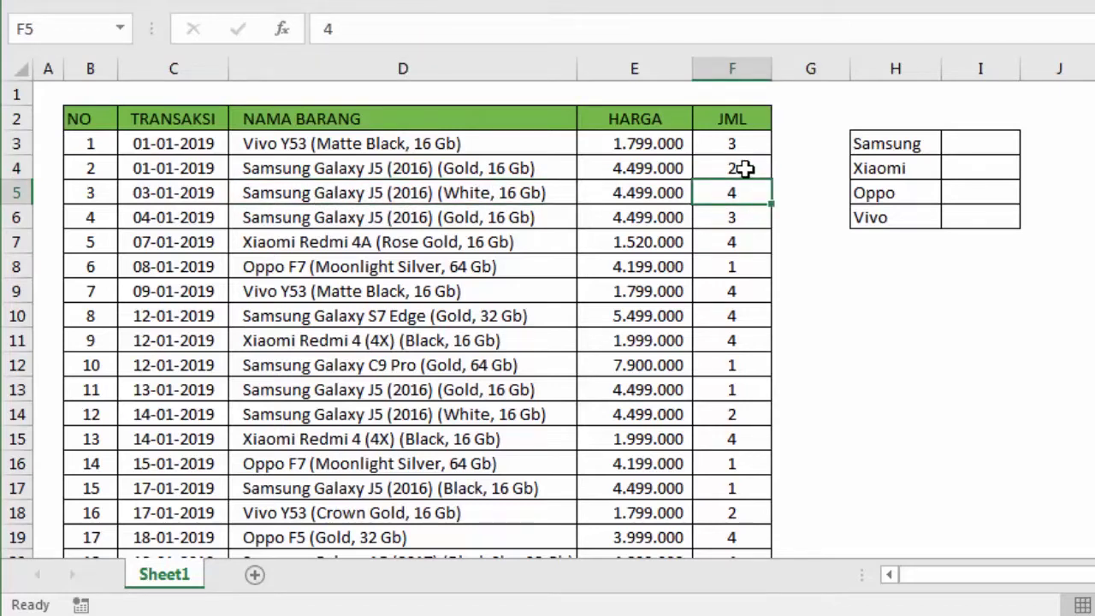
pyautogui.moveTo(746, 168); pyautogui.dragTo(743, 185)
pyautogui.click(975, 139)
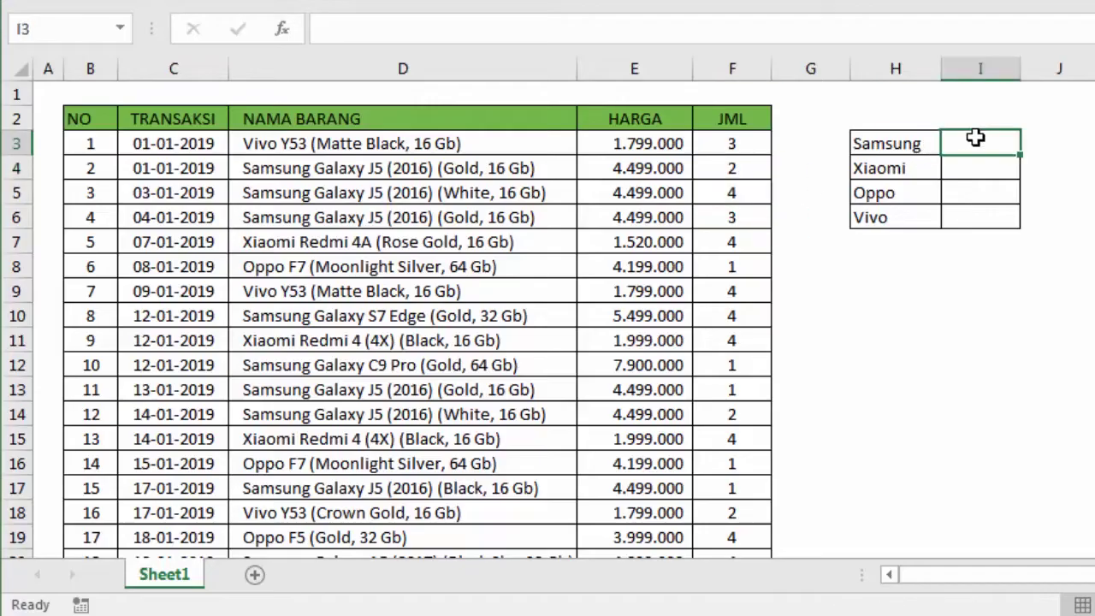
pyautogui.moveTo(347, 316); pyautogui.dragTo(724, 316)
pyautogui.click(724, 313)
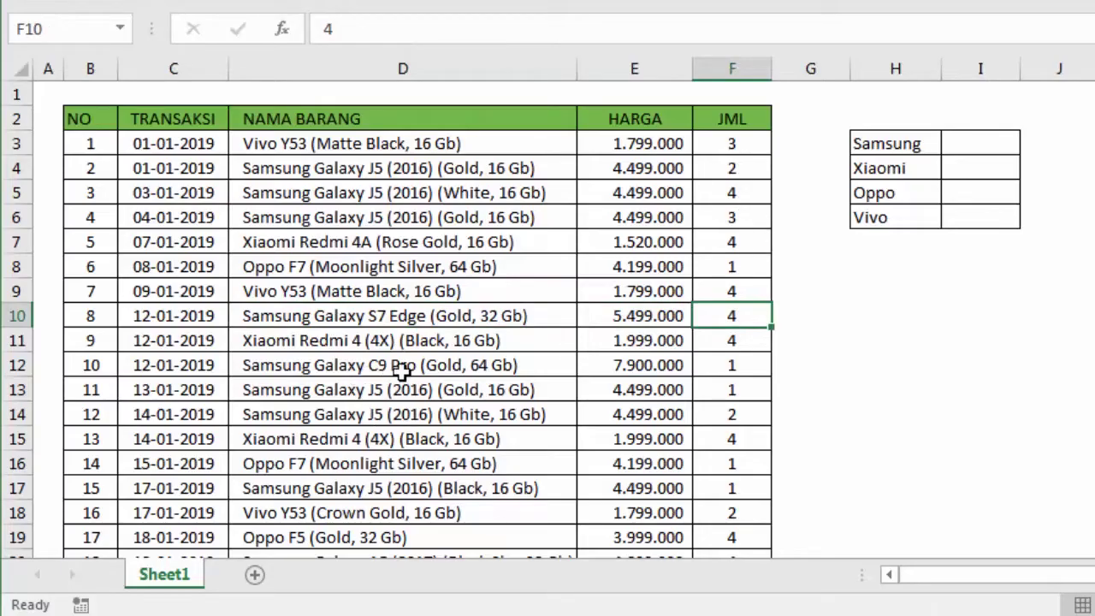
pyautogui.click(732, 370)
pyautogui.click(738, 389)
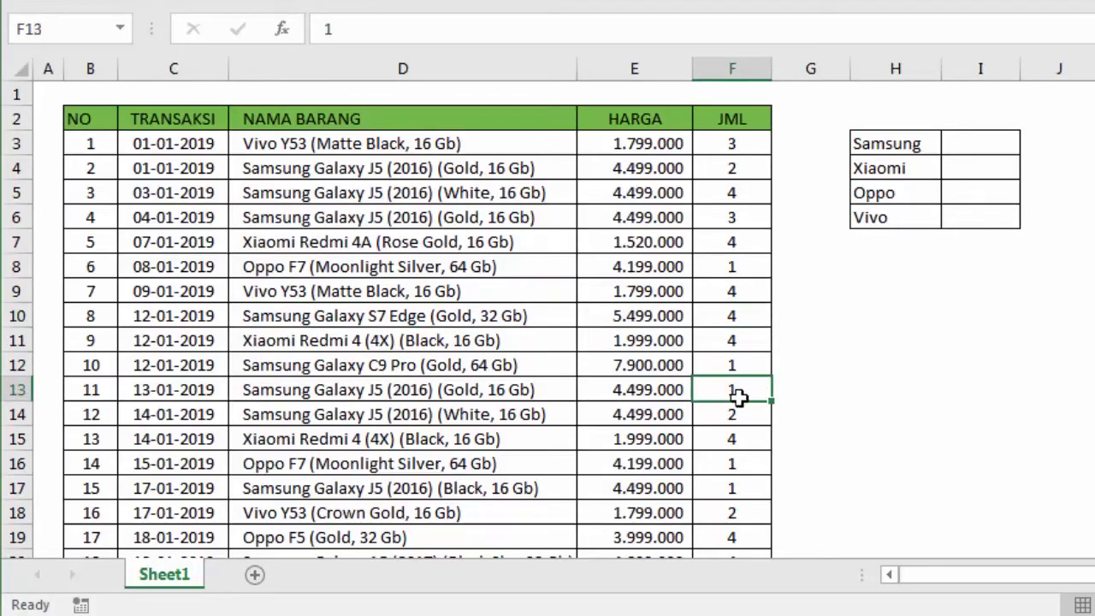
pyautogui.scroll(-6, 719, 439)
pyautogui.scroll(-6, 727, 457)
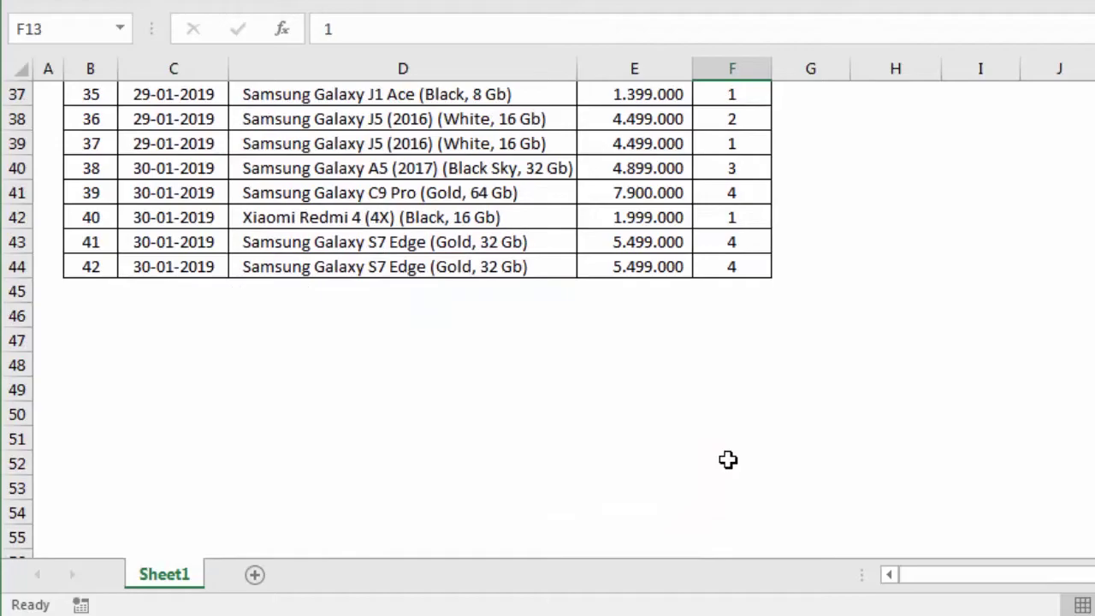
pyautogui.click(738, 267)
pyautogui.scroll(4, 796, 314)
pyautogui.scroll(2, 805, 316)
pyautogui.scroll(6, 783, 304)
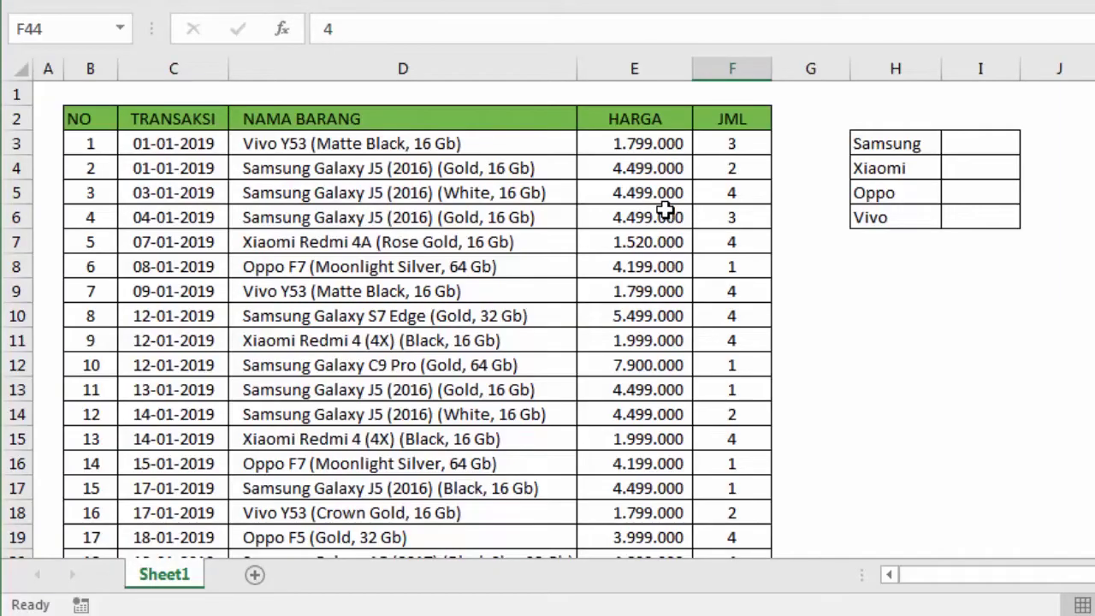
pyautogui.click(900, 334)
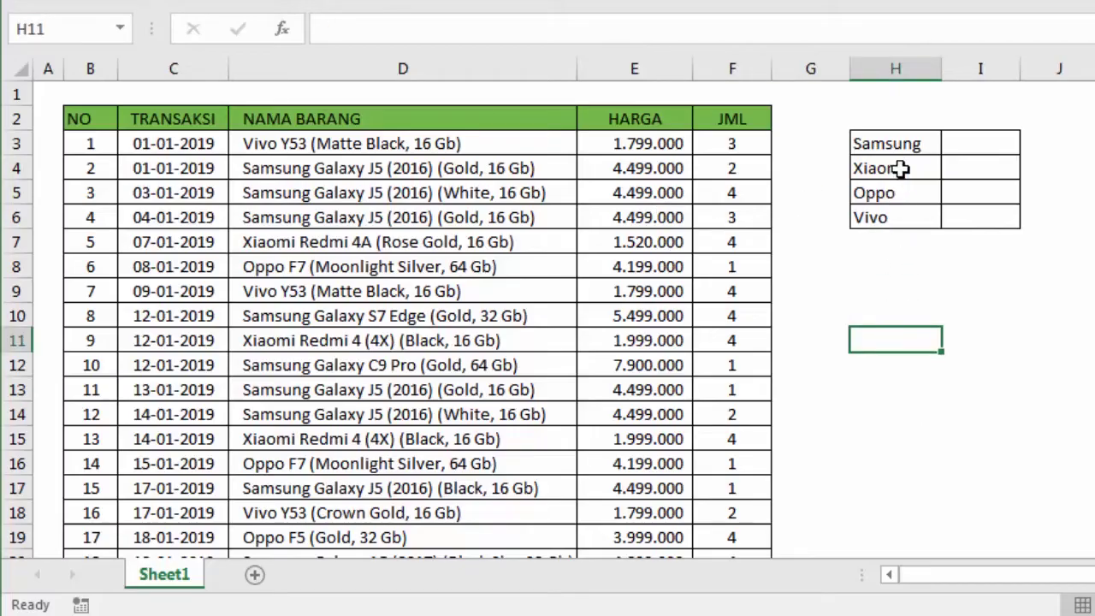
pyautogui.click(965, 140)
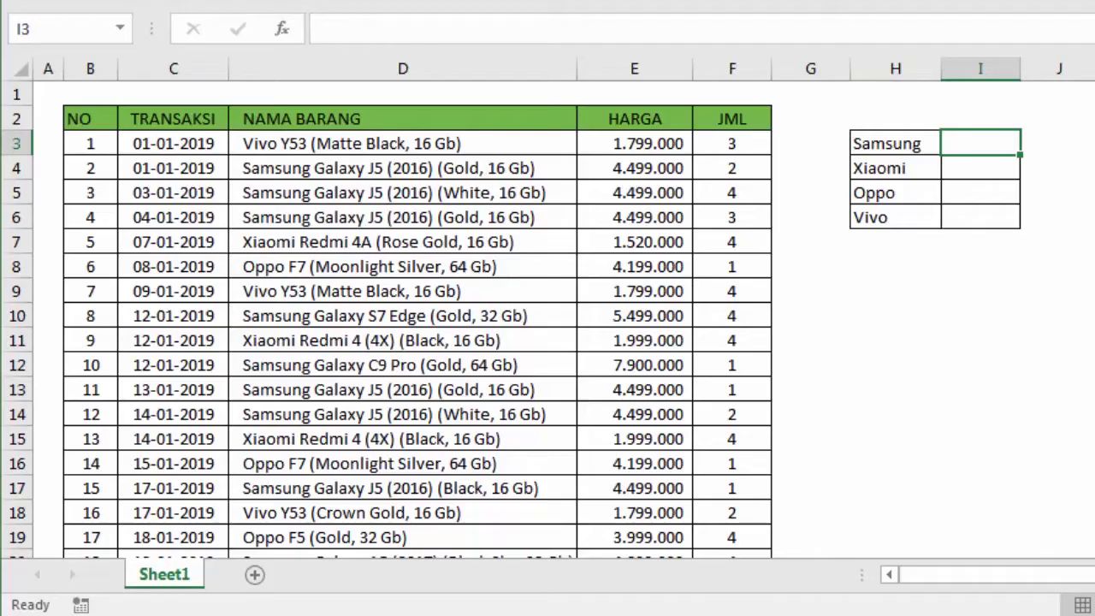
# In I3, begin =SUMIF with the absolute item-name range $D$3:$D$44
pyautogui.write('=S')
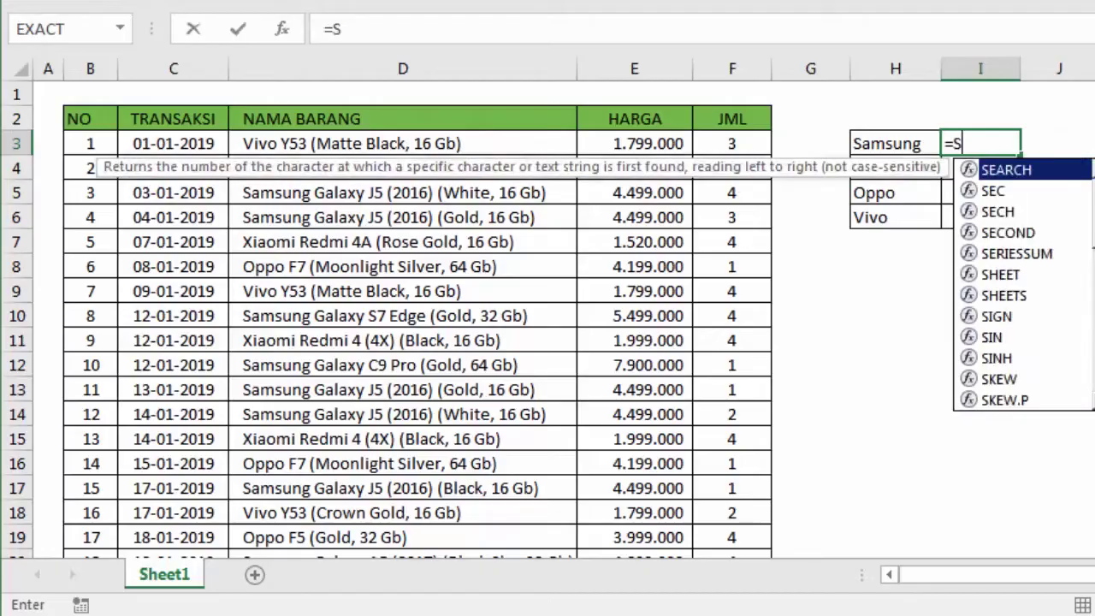
pyautogui.write('UM')
pyautogui.press('Down')
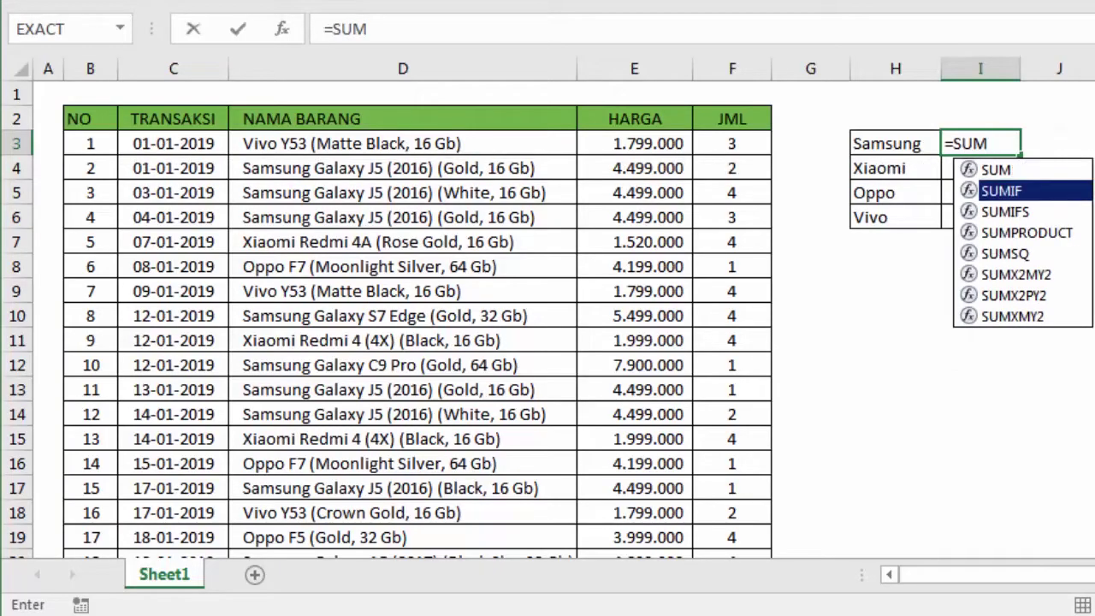
pyautogui.press('Tab')
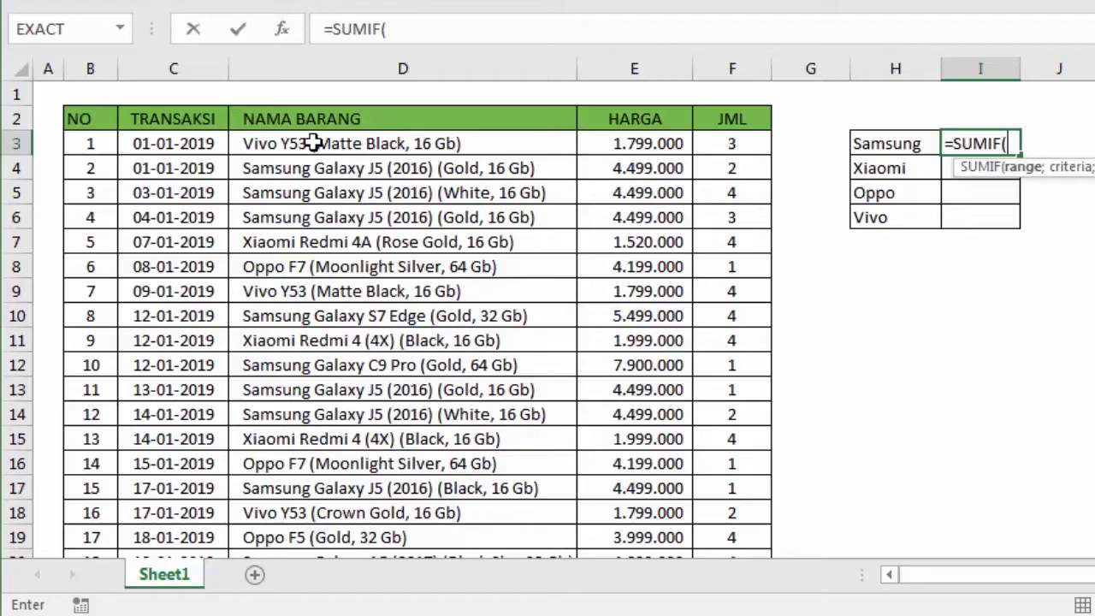
pyautogui.moveTo(316, 143); pyautogui.dragTo(306, 602)
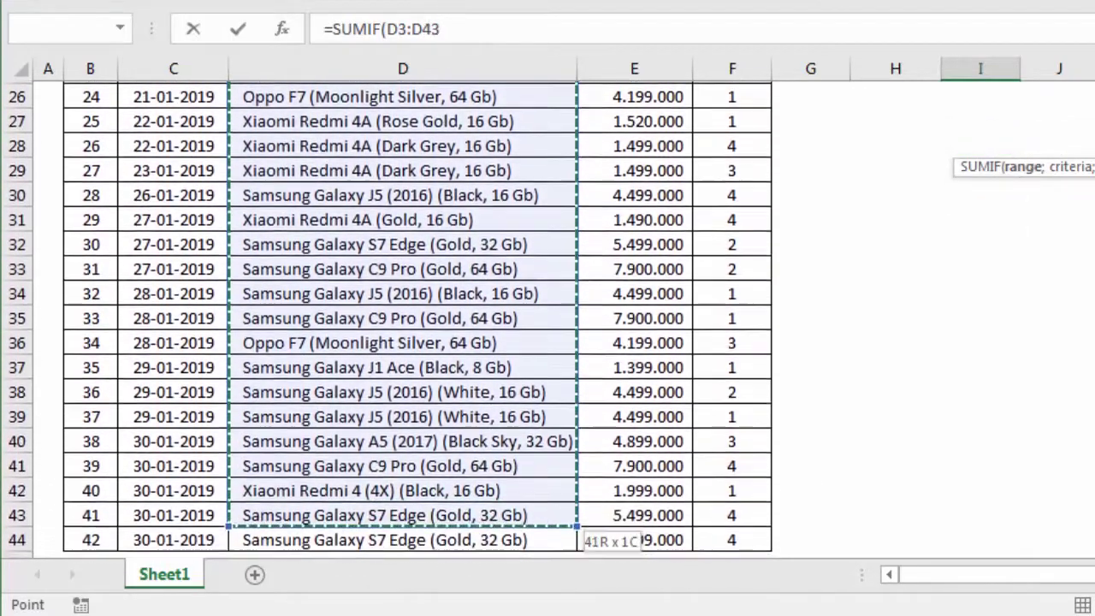
pyautogui.moveTo(307, 602); pyautogui.dragTo(354, 489)
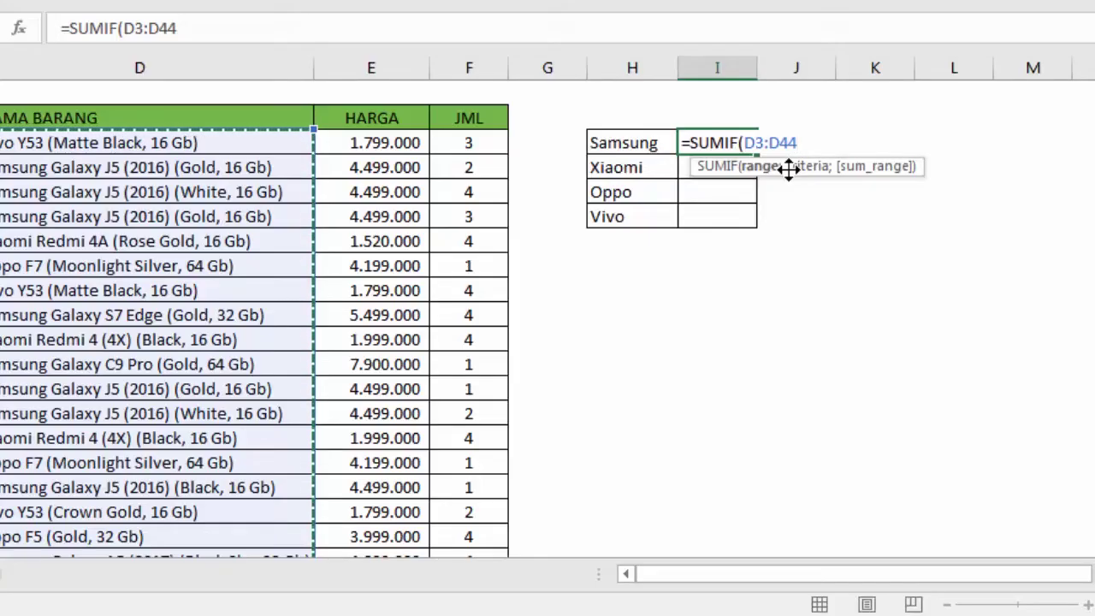
pyautogui.press('F4')
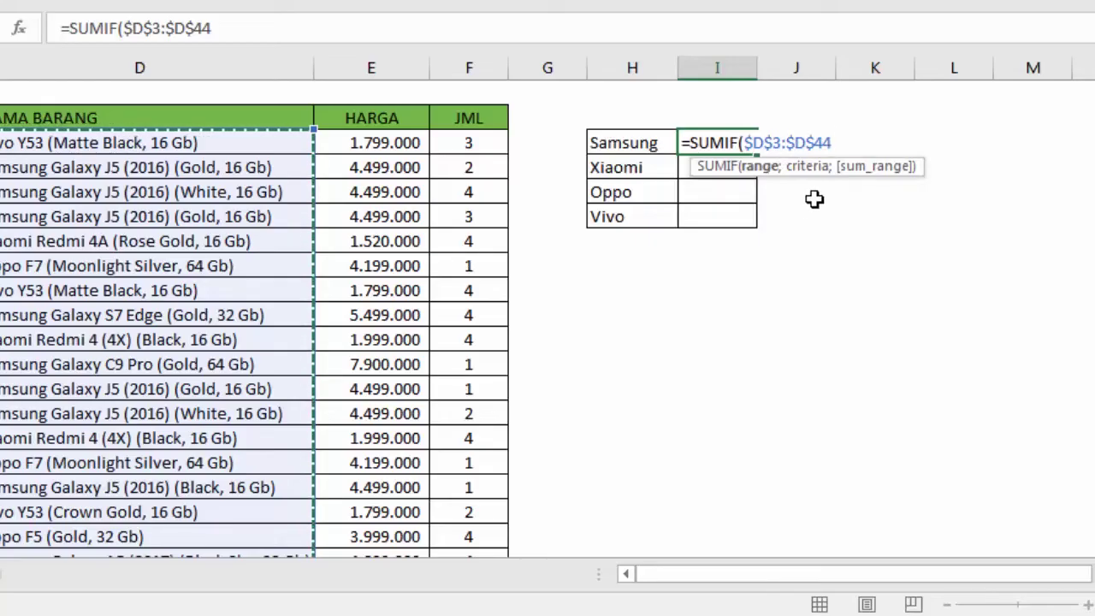
# Complete I3 as =SUMIF($D$3:$D$44;"Samsung*";F3:F44), giving 56
pyautogui.write(';')
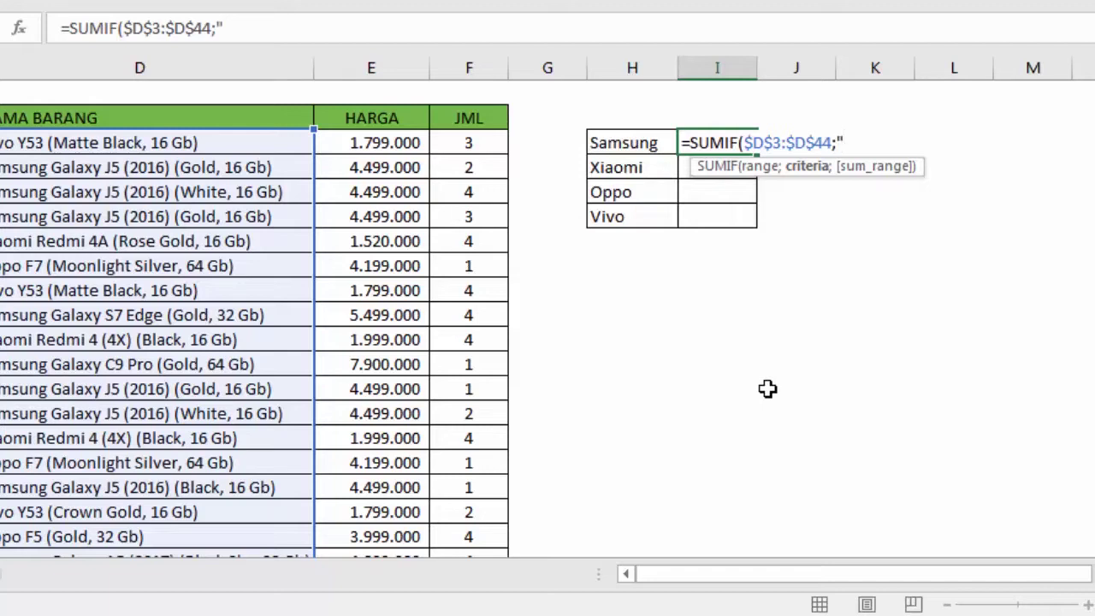
pyautogui.write('sAMSU')
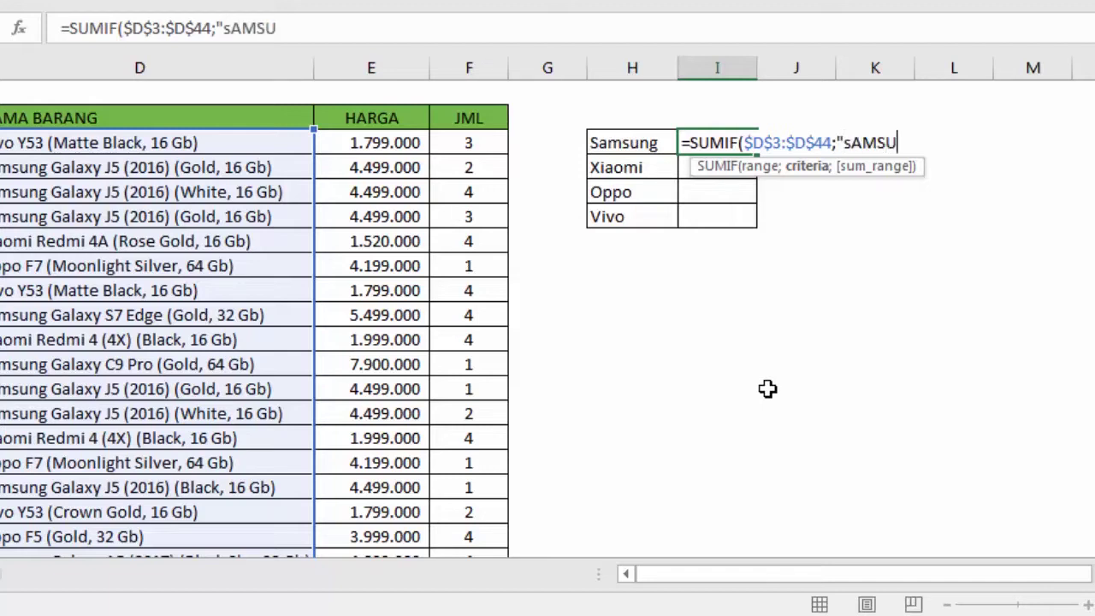
pyautogui.write('NG')
pyautogui.press('BackSpace')
pyautogui.press('BackSpace')
pyautogui.press('BackSpace')
pyautogui.press('BackSpace')
pyautogui.press('BackSpace')
pyautogui.press('BackSpace')
pyautogui.press('BackSpace')
pyautogui.write('Sams')
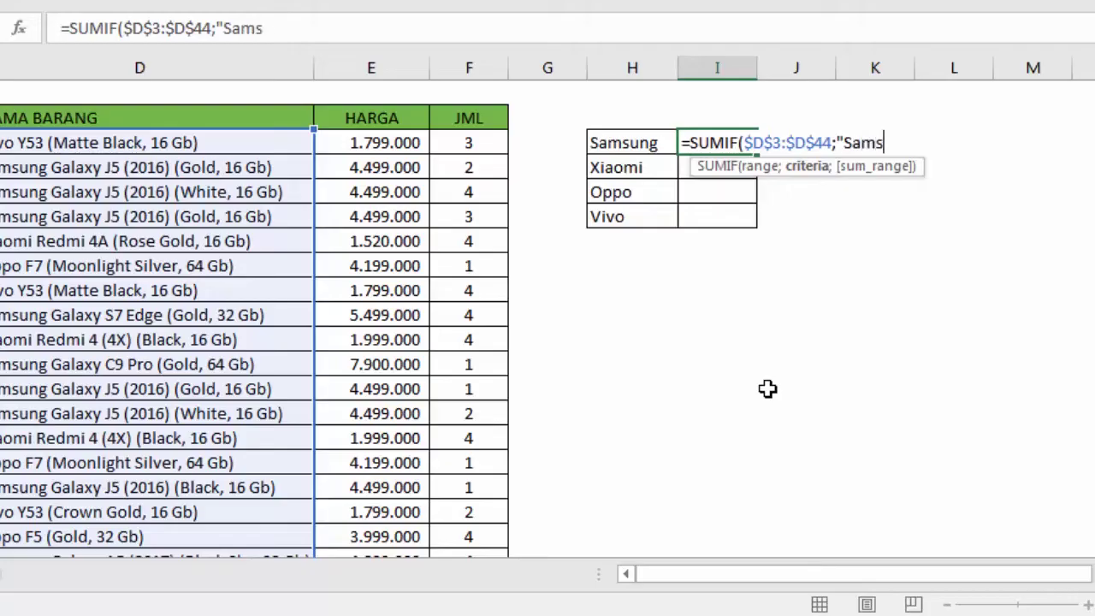
pyautogui.write('ung*')
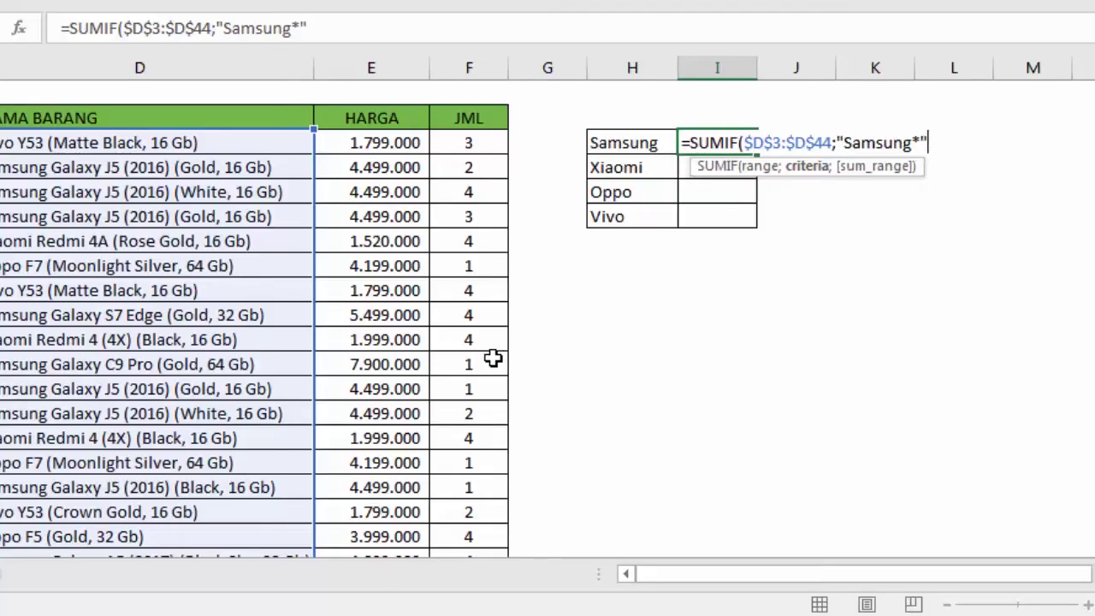
pyautogui.write(';')
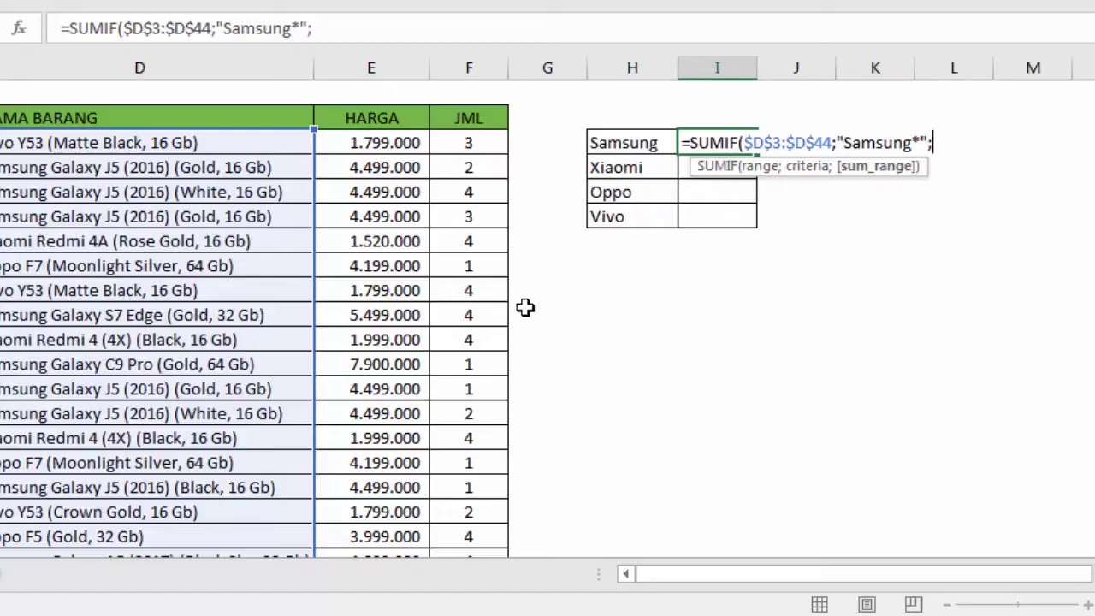
pyautogui.moveTo(467, 143)
pyautogui.mouseDown()
pyautogui.moveTo(462, 612)
pyautogui.moveTo(492, 511)
pyautogui.mouseUp()
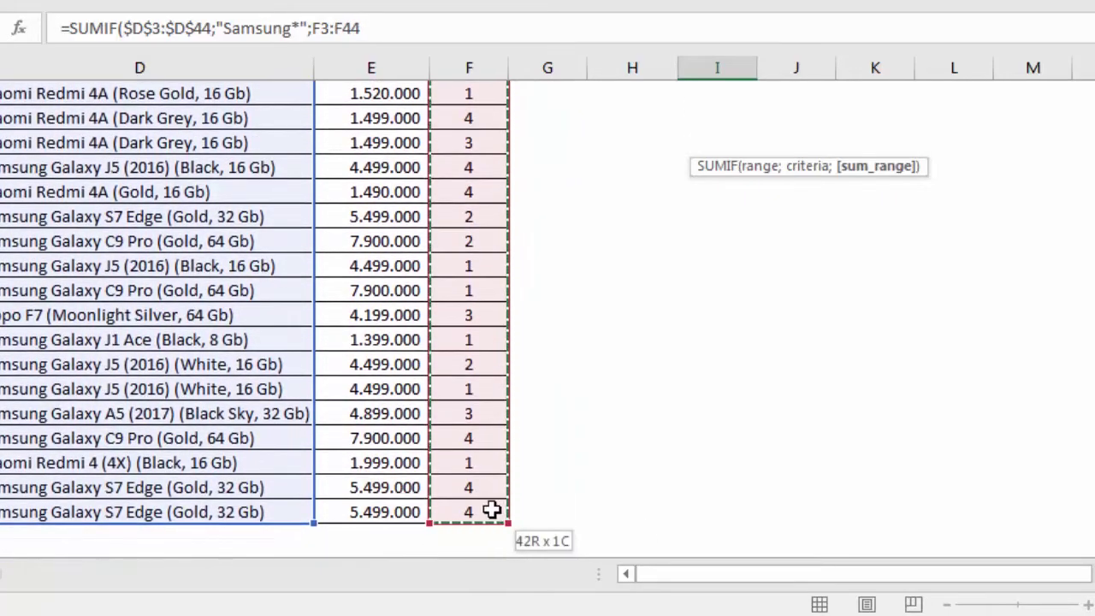
pyautogui.scroll(7, 1065, 377)
pyautogui.scroll(2, 975, 276)
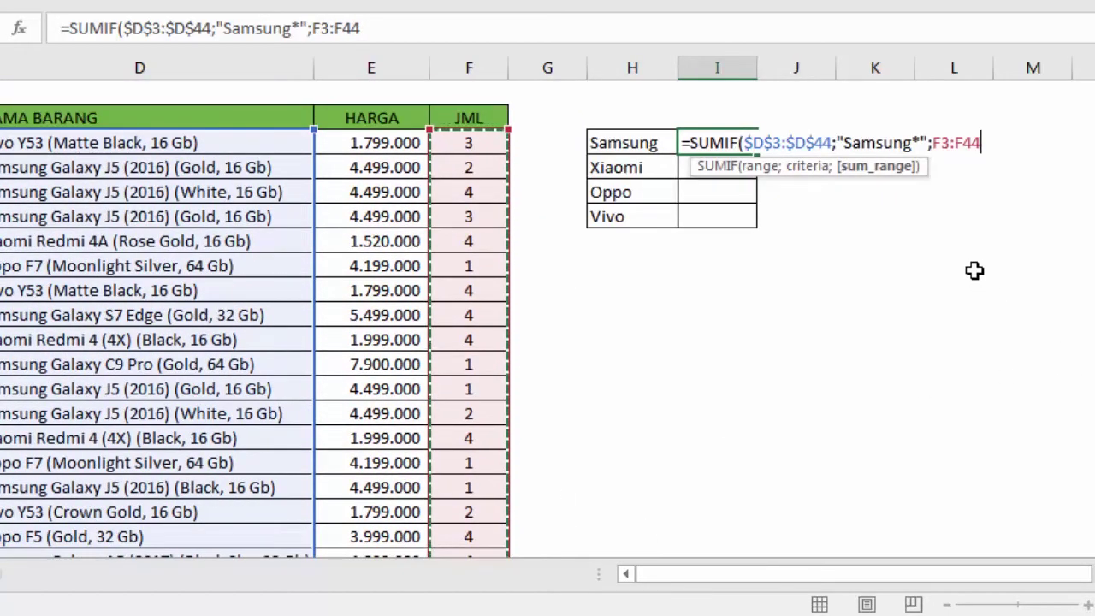
pyautogui.press('Return')
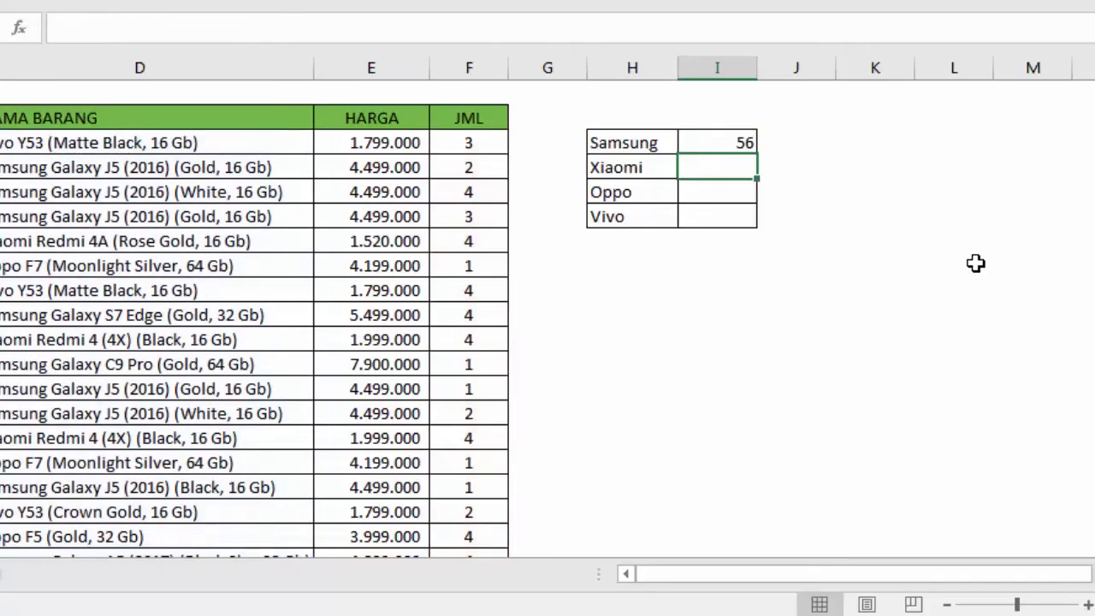
# Inspect the Samsung J5 quantities in the JML column and their sum
pyautogui.click(895, 221)
pyautogui.click(819, 147)
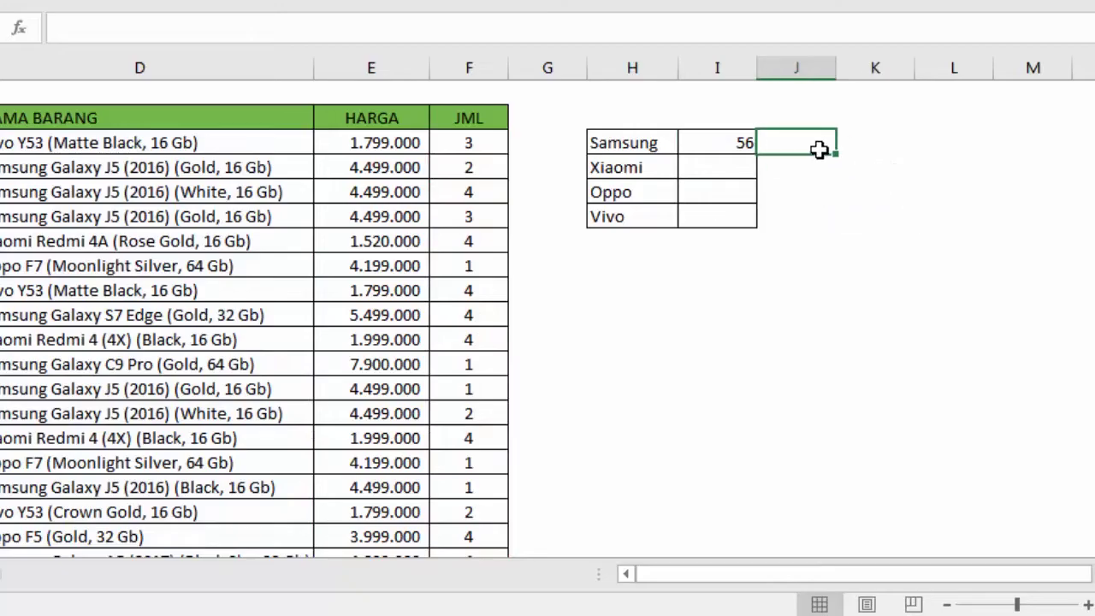
pyautogui.click(873, 145)
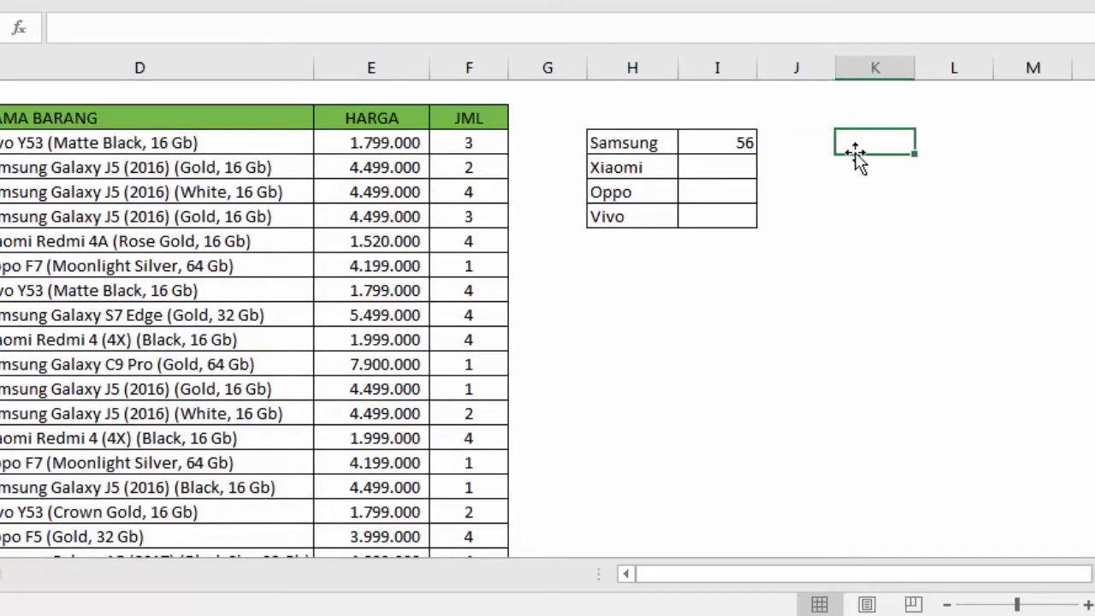
pyautogui.click(741, 144)
pyautogui.write('=SUMIF($D$3:$D$44;"Samsung*";F3:F44)')
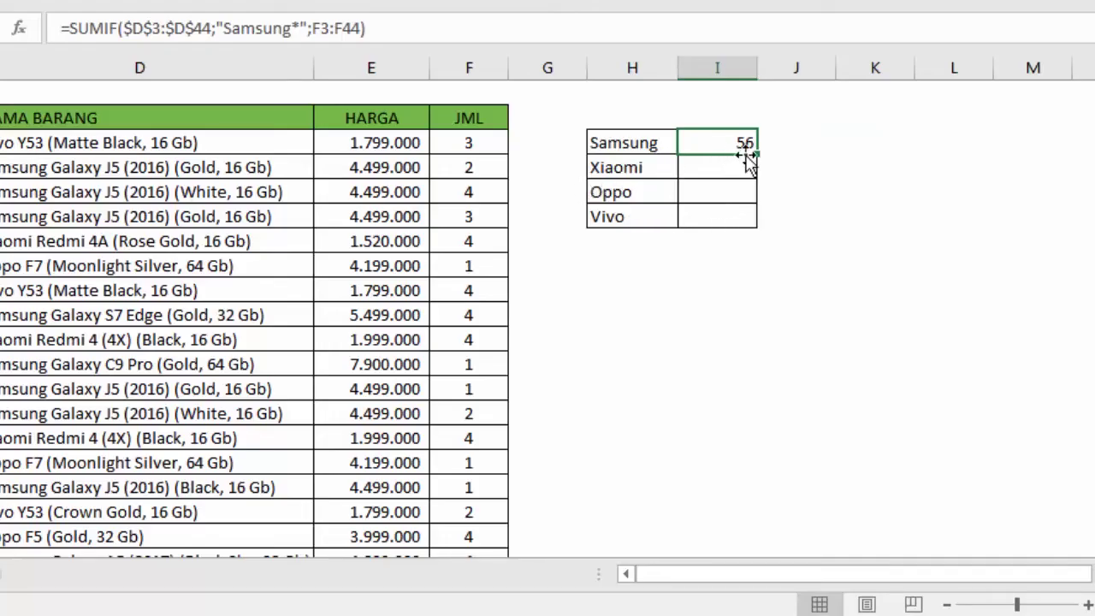
pyautogui.click(54, 169)
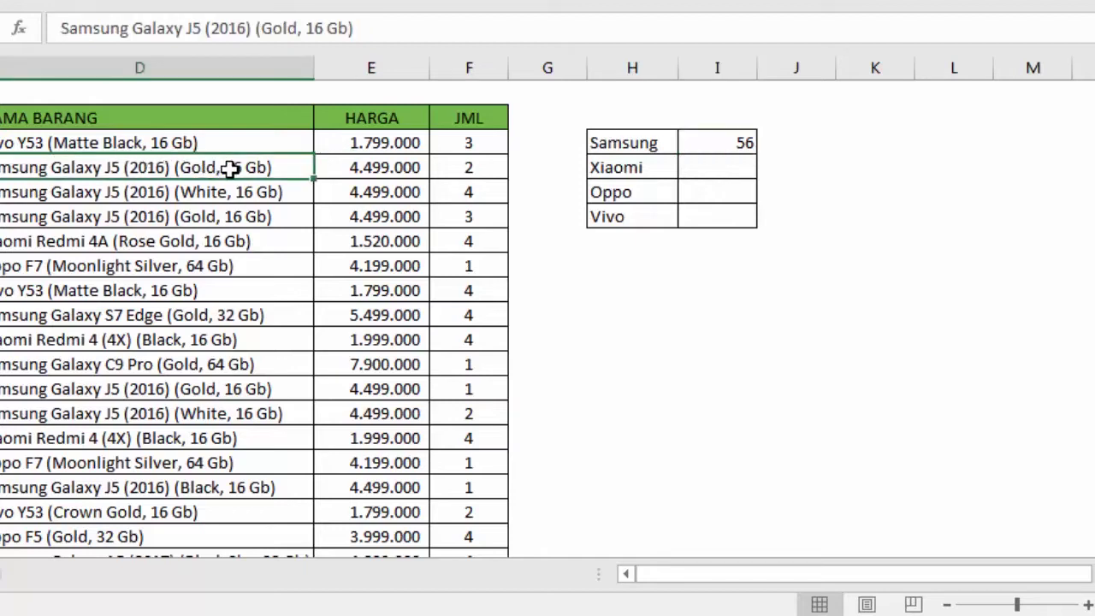
pyautogui.click(467, 170)
pyautogui.click(224, 192)
pyautogui.click(465, 191)
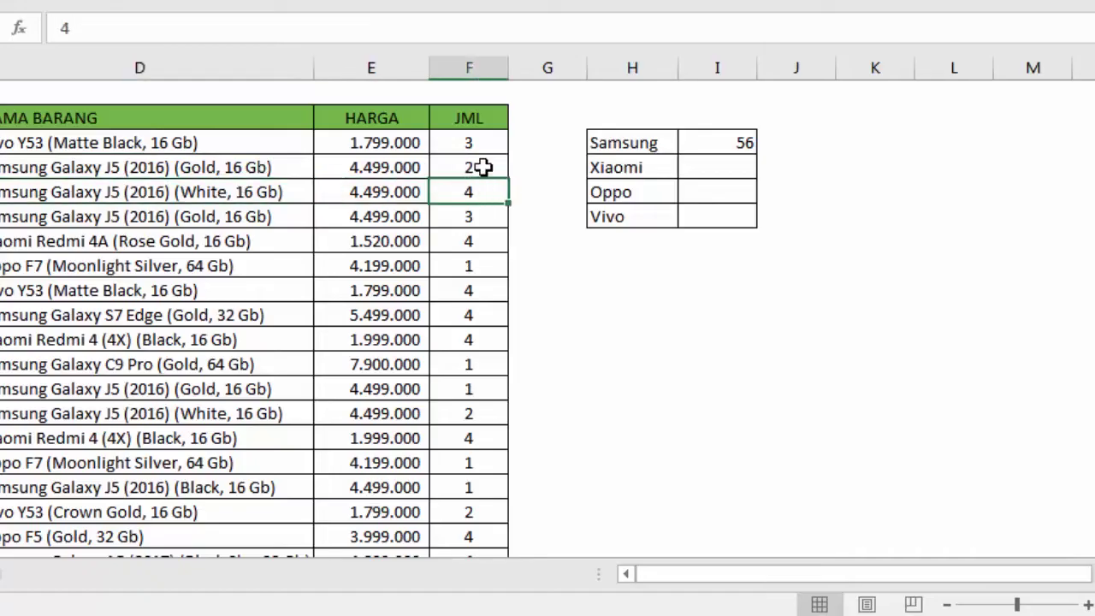
pyautogui.moveTo(484, 168); pyautogui.dragTo(481, 190)
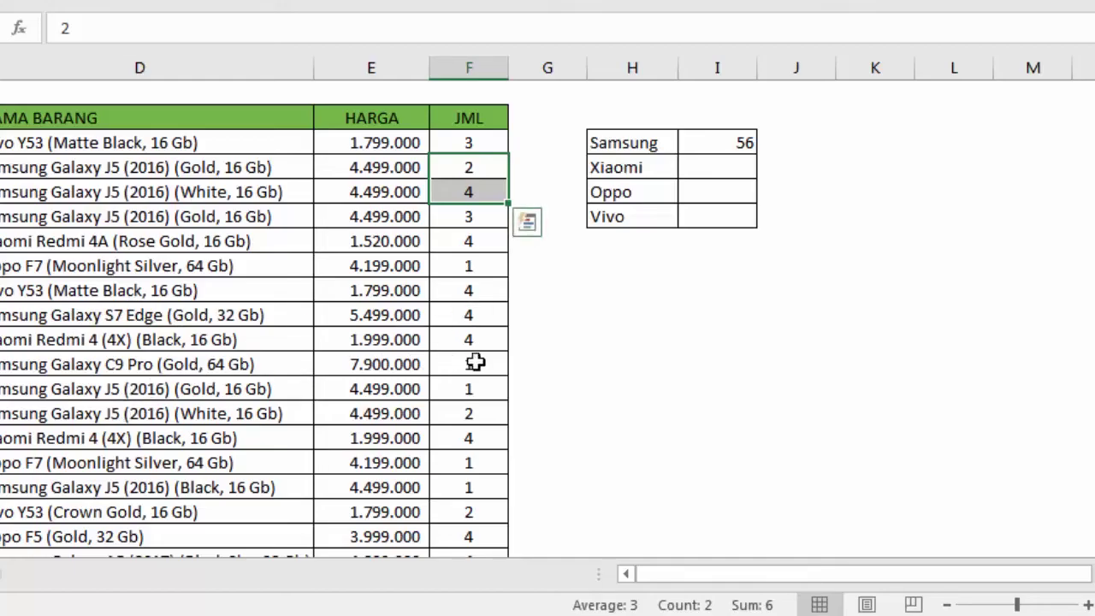
pyautogui.moveTo(468, 389); pyautogui.dragTo(257, 374)
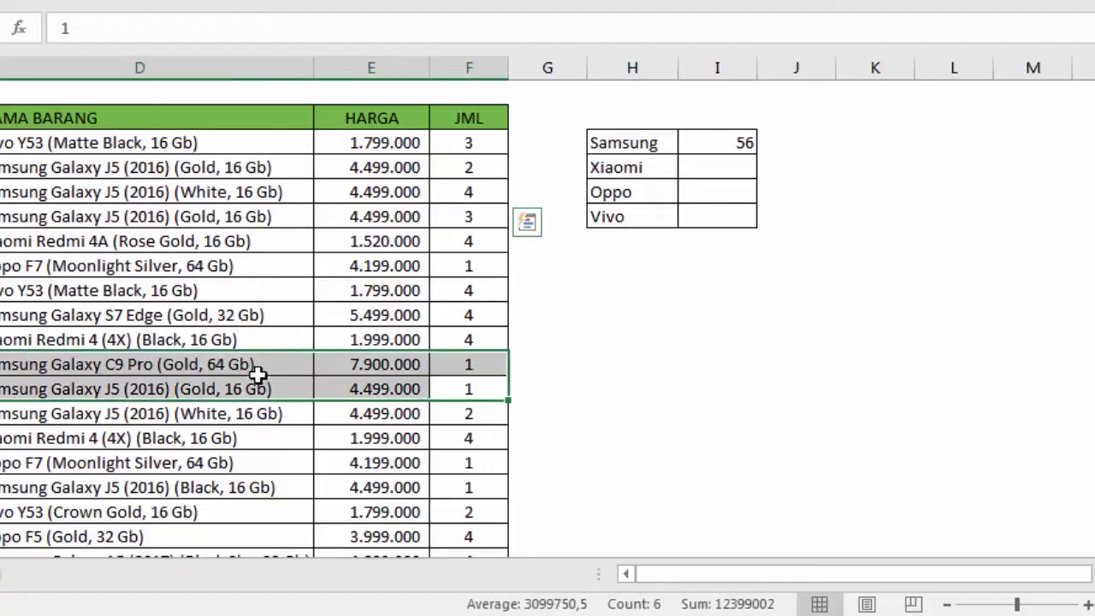
pyautogui.click(633, 347)
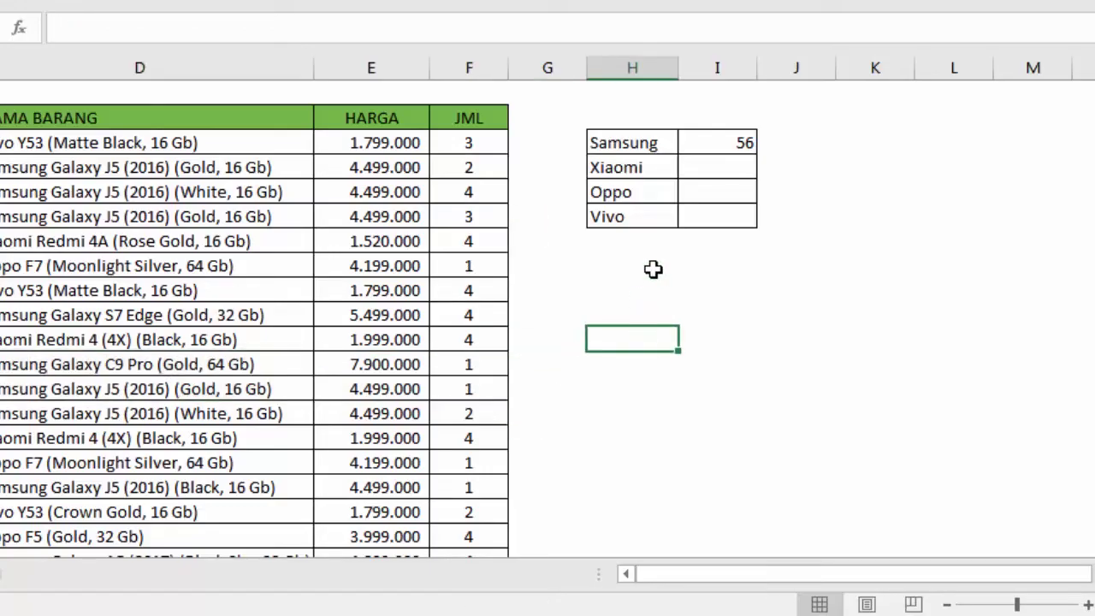
pyautogui.click(721, 140)
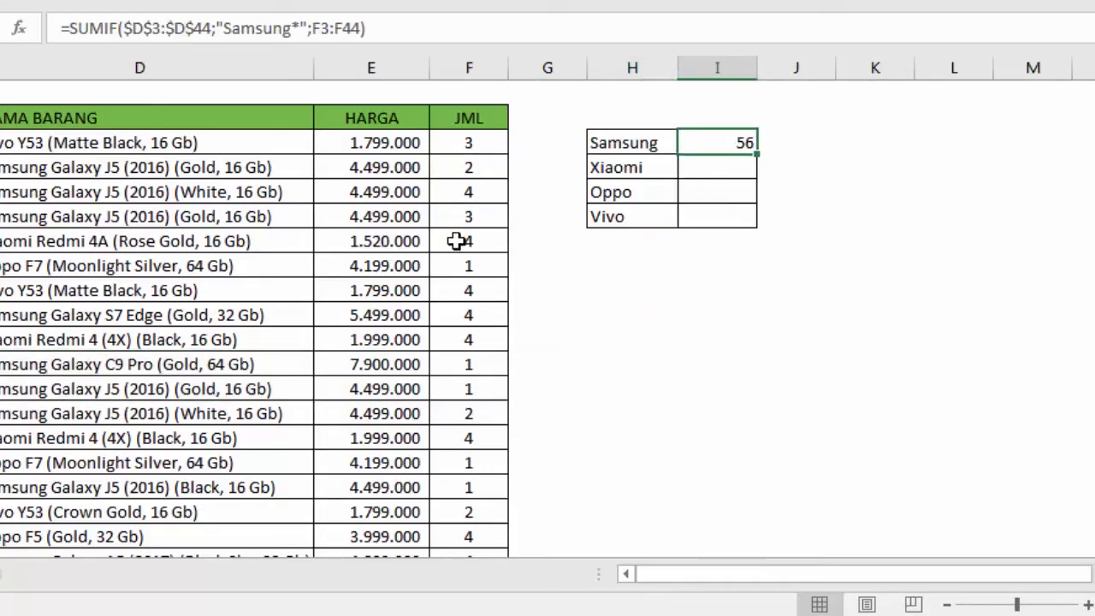
# Scroll through the list and reopen I3's SUMIF formula for editing
pyautogui.scroll(-2, 486, 252)
pyautogui.scroll(-3, 486, 253)
pyautogui.scroll(-6, 488, 274)
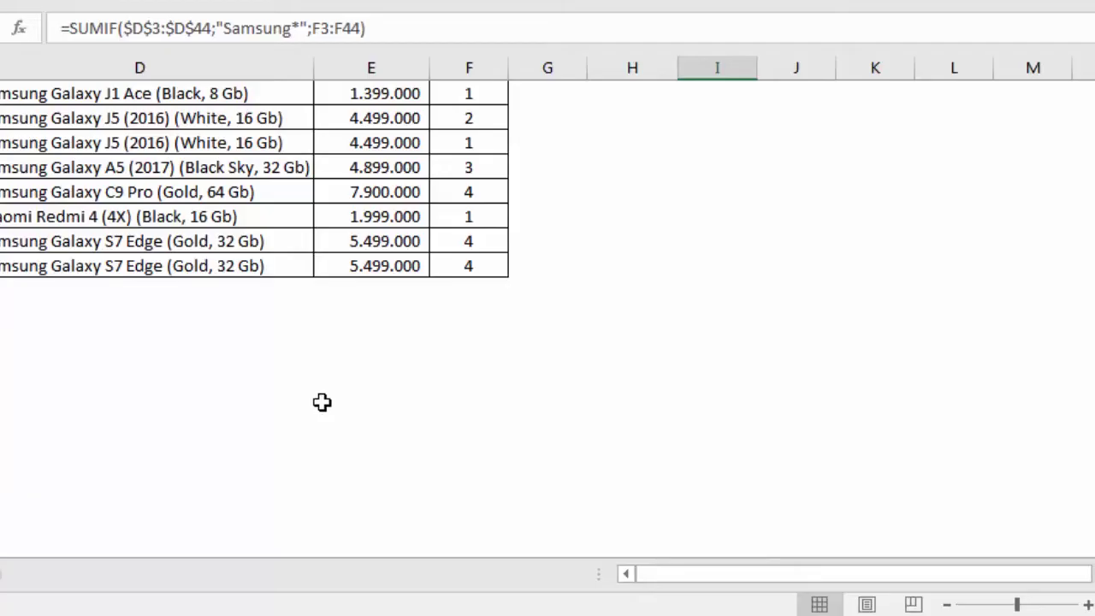
pyautogui.scroll(6, 342, 364)
pyautogui.scroll(6, 345, 340)
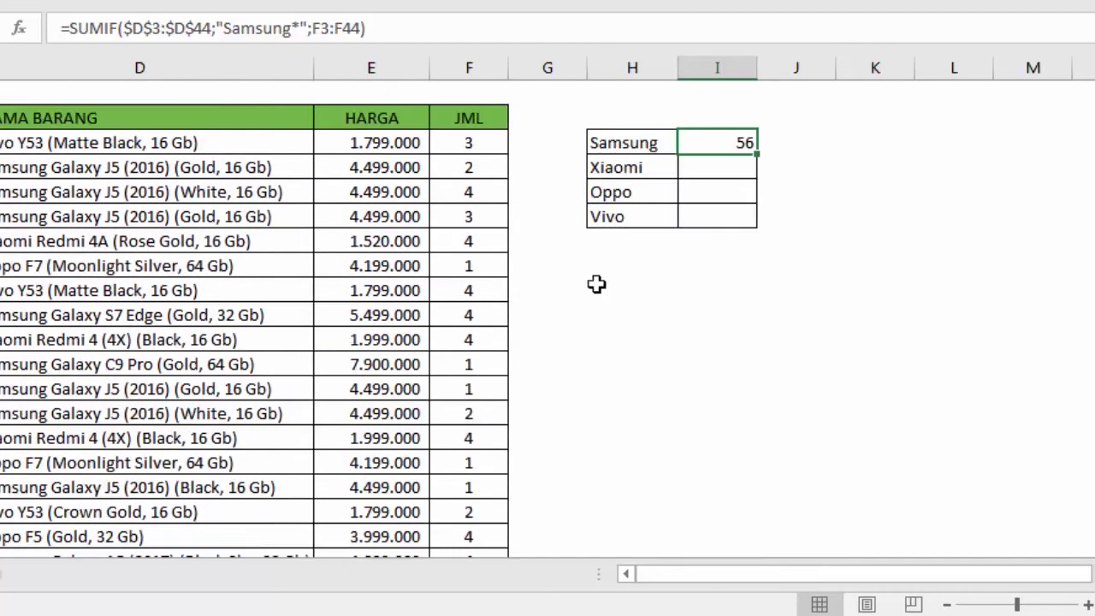
pyautogui.doubleClick(700, 141)
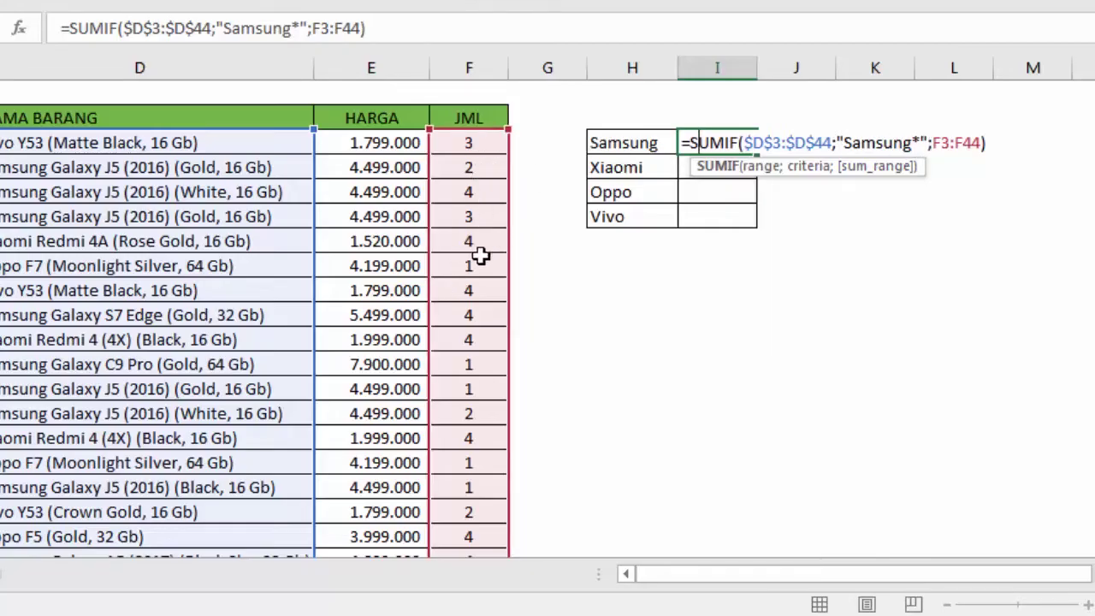
# Commit the Samsung formula unchanged and copy its SUMIF text
pyautogui.press('Return')
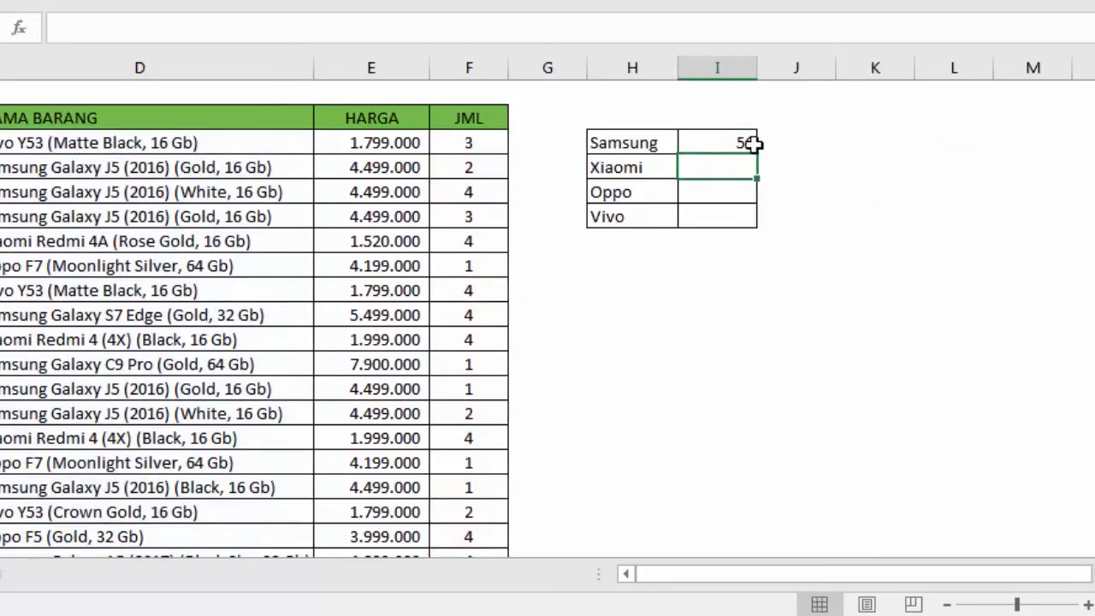
pyautogui.click(731, 141)
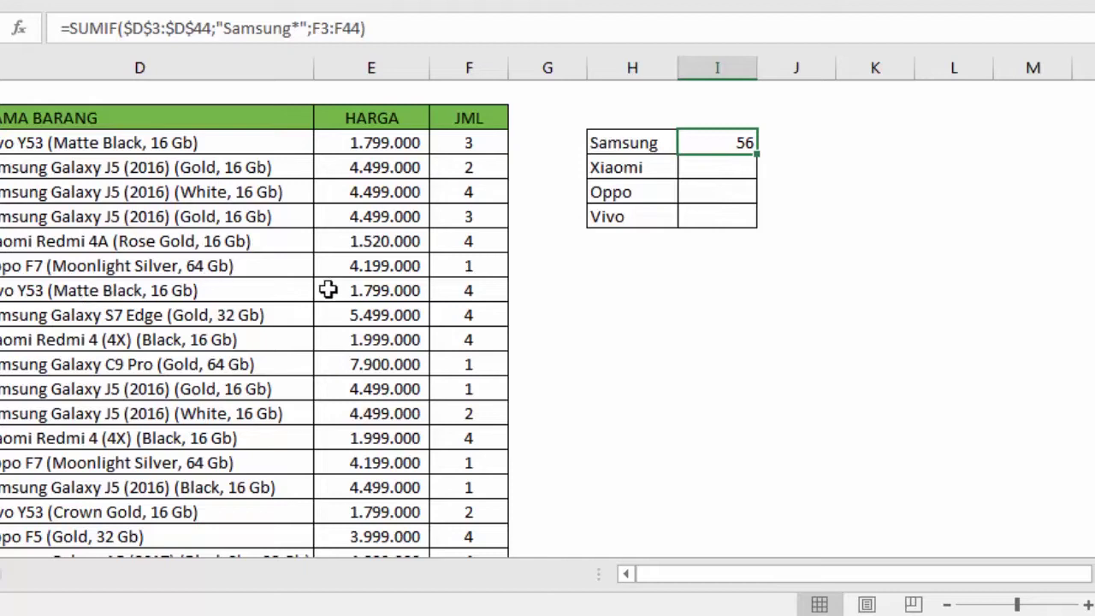
pyautogui.click(631, 170)
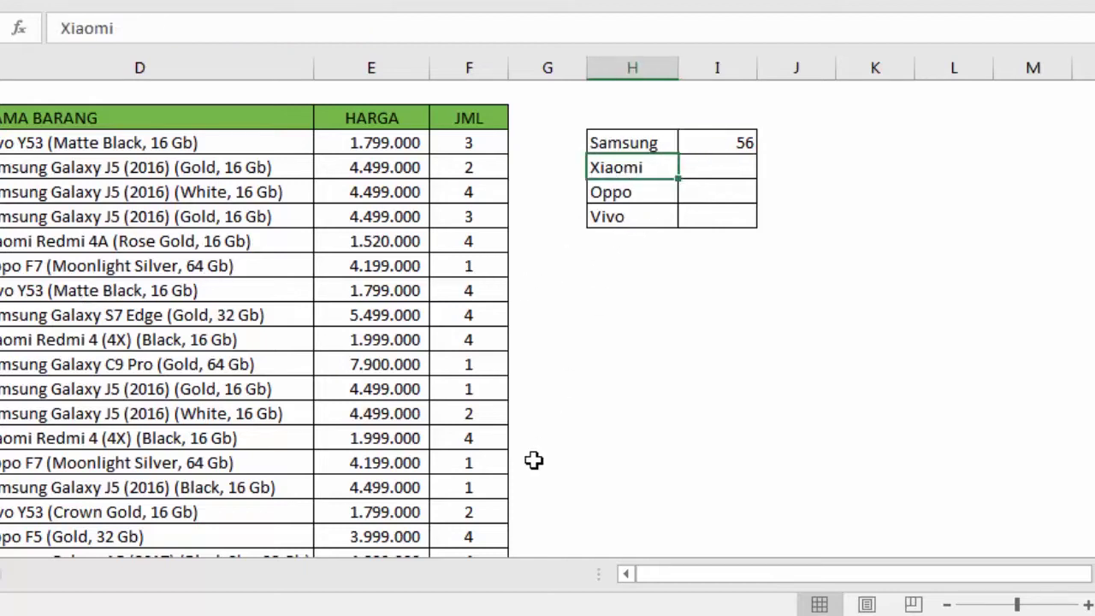
pyautogui.click(631, 193)
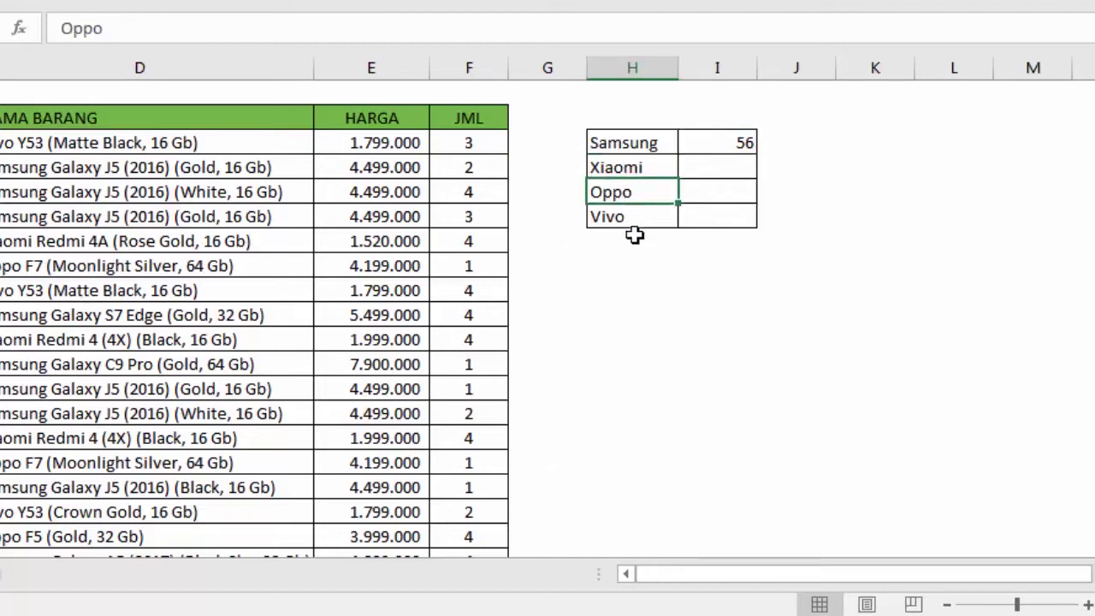
pyautogui.click(633, 218)
pyautogui.click(724, 148)
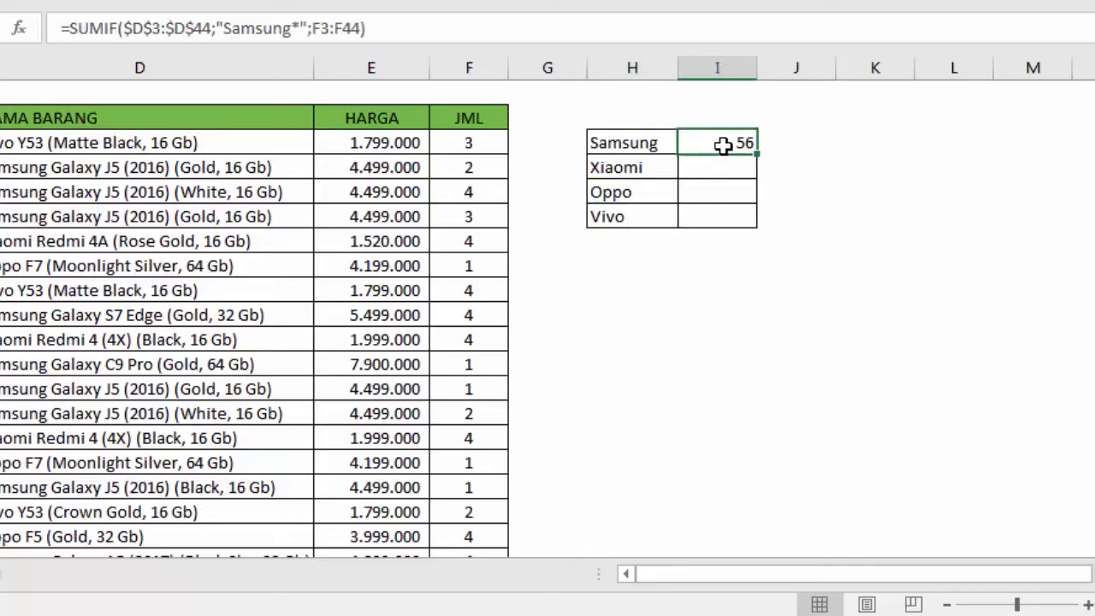
pyautogui.doubleClick(707, 143)
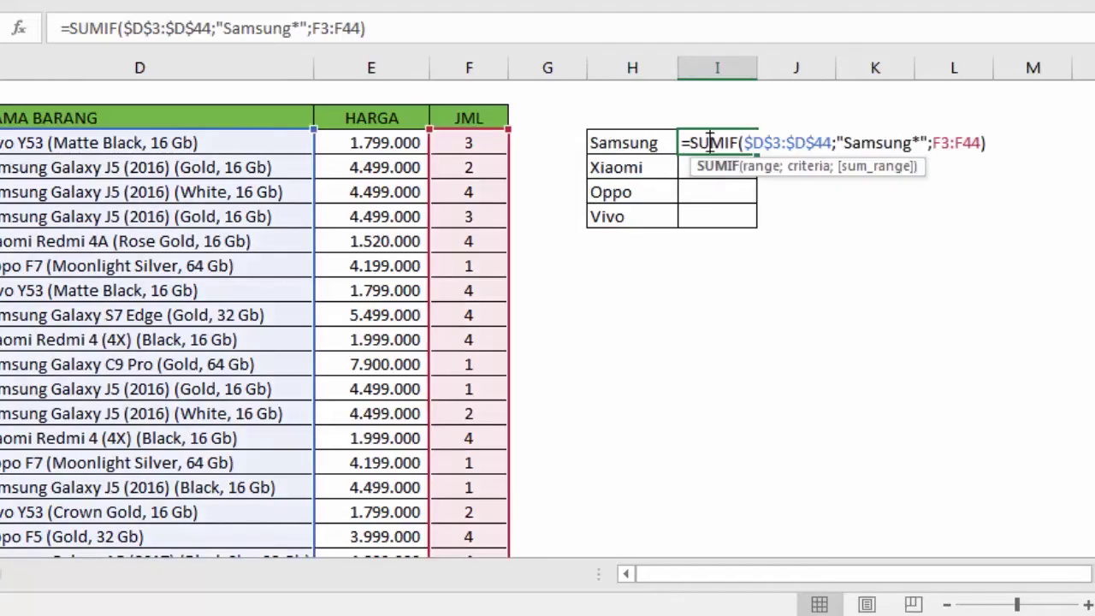
pyautogui.moveTo(682, 143); pyautogui.dragTo(995, 158)
pyautogui.hotkey('ctrl', 'c')
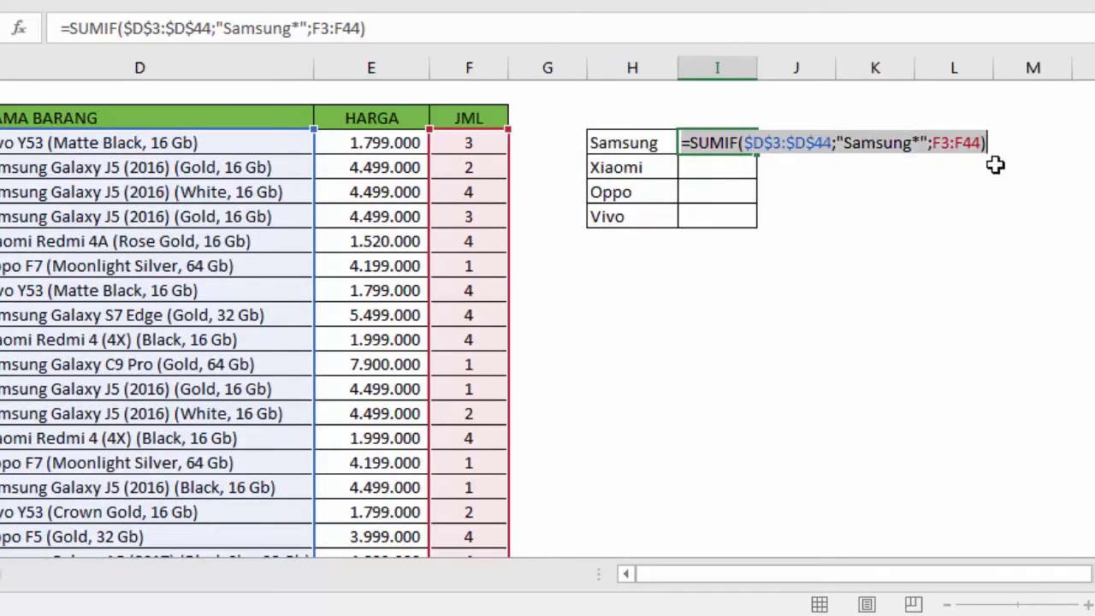
pyautogui.press('Escape')
# Paste the SUMIF formula into the Xiaomi, Oppo and Vivo totals in I4:I6
pyautogui.doubleClick(721, 162)
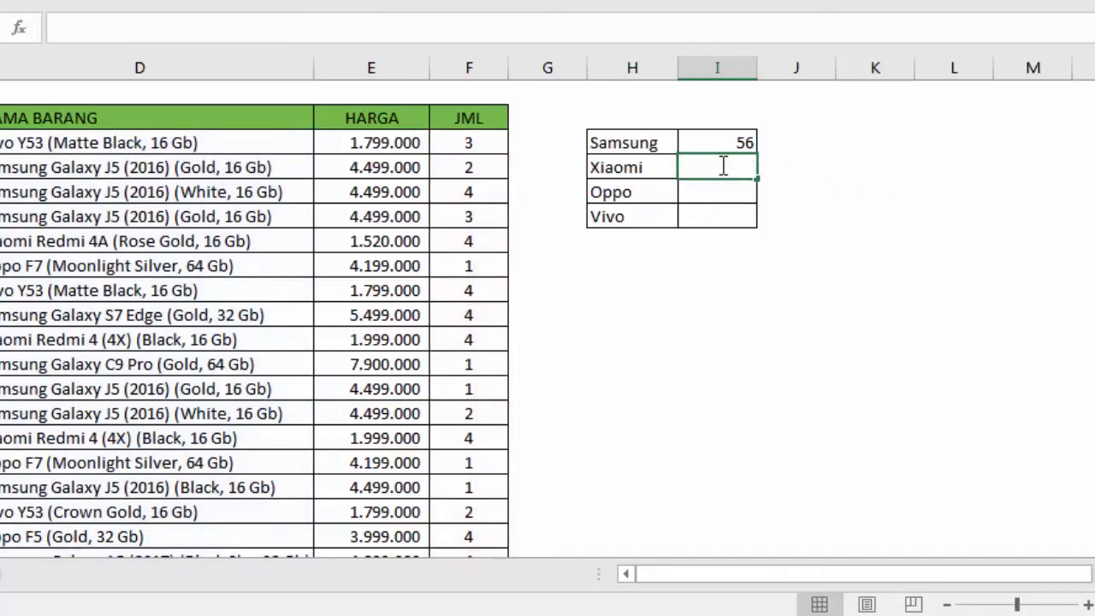
pyautogui.hotkey('ctrl', 'v')
pyautogui.press('Return')
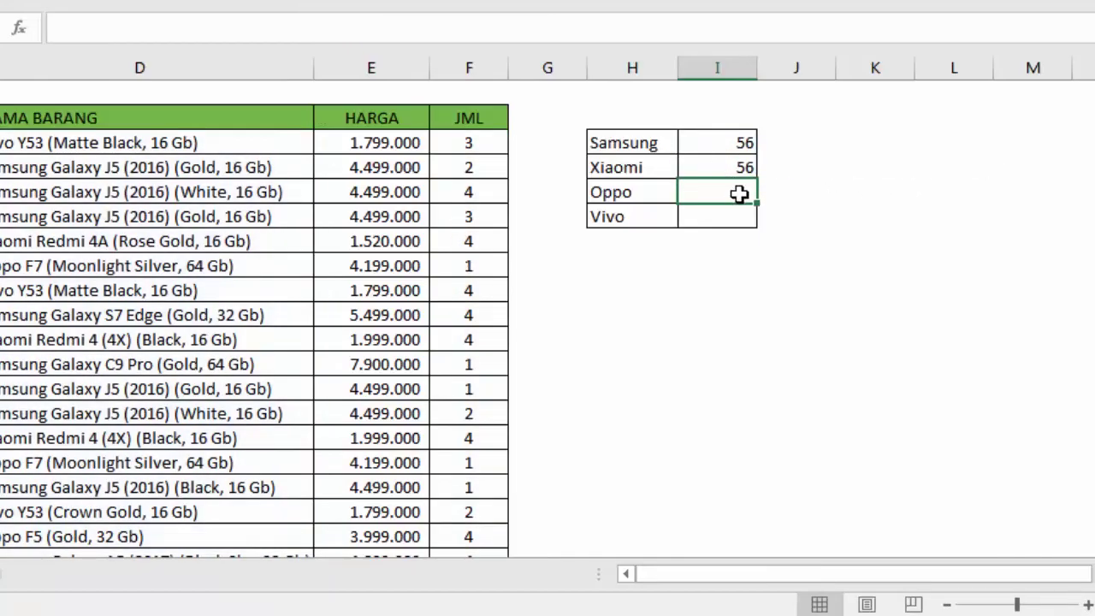
pyautogui.doubleClick(736, 191)
pyautogui.hotkey('ctrl', 'v')
pyautogui.press('Return')
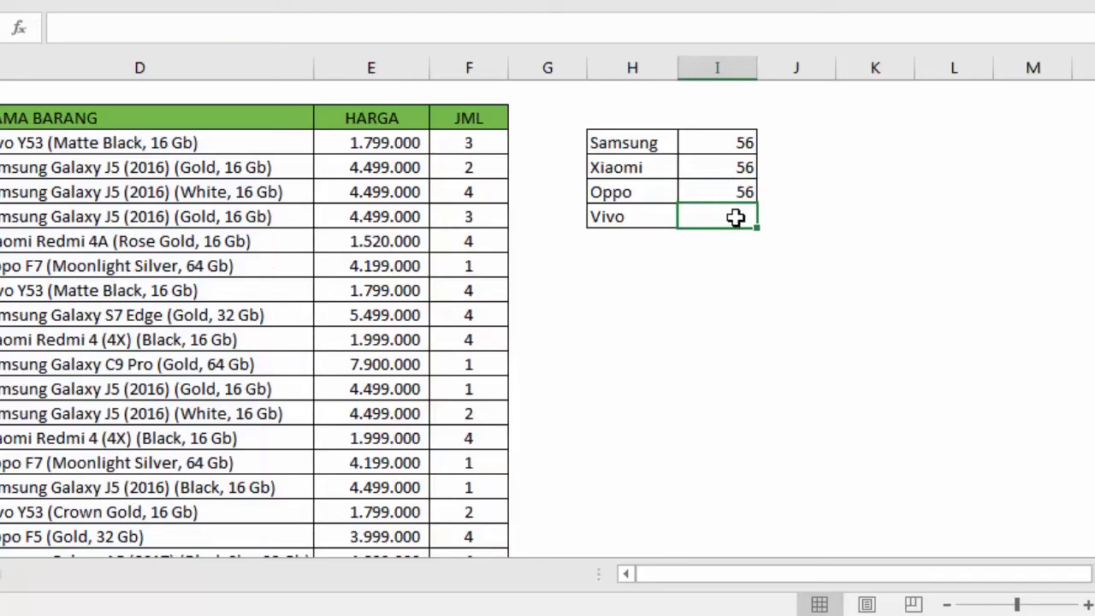
pyautogui.doubleClick(740, 216)
pyautogui.hotkey('ctrl', 'v')
pyautogui.press('Return')
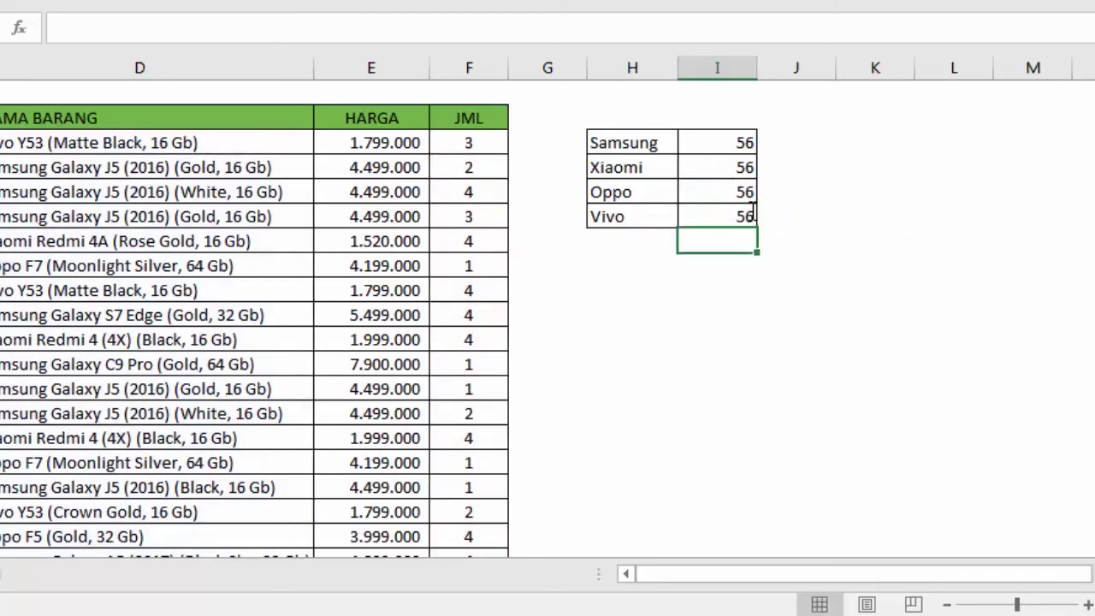
pyautogui.click(741, 169)
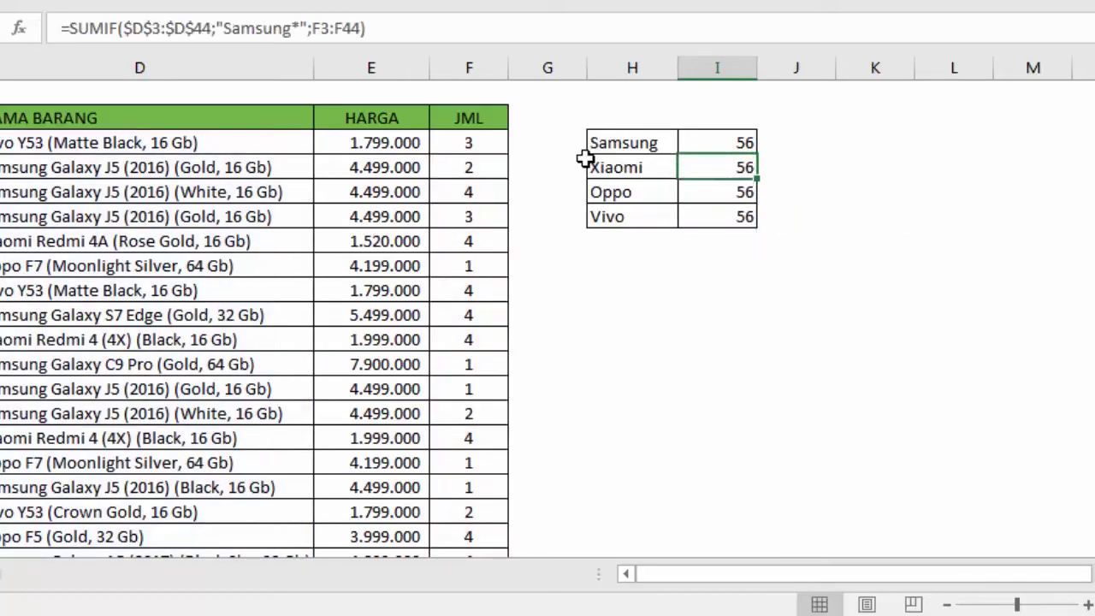
# Replace Samsung in the I4 criterion with the misspelled "Xiamoi"
pyautogui.doubleClick(730, 169)
pyautogui.moveTo(844, 167); pyautogui.dragTo(912, 167)
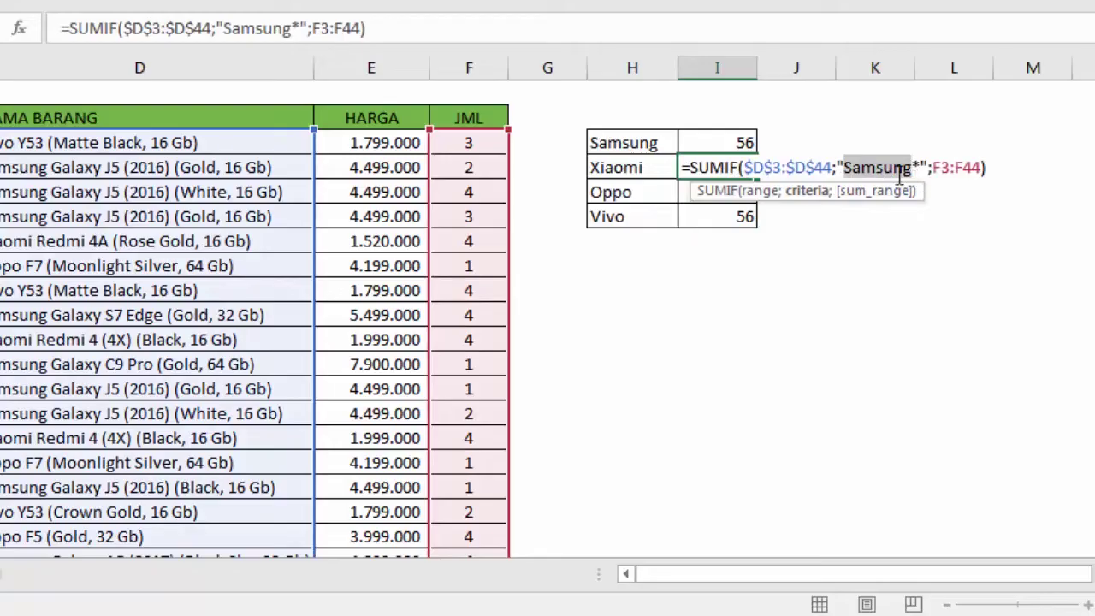
pyautogui.write('Xia')
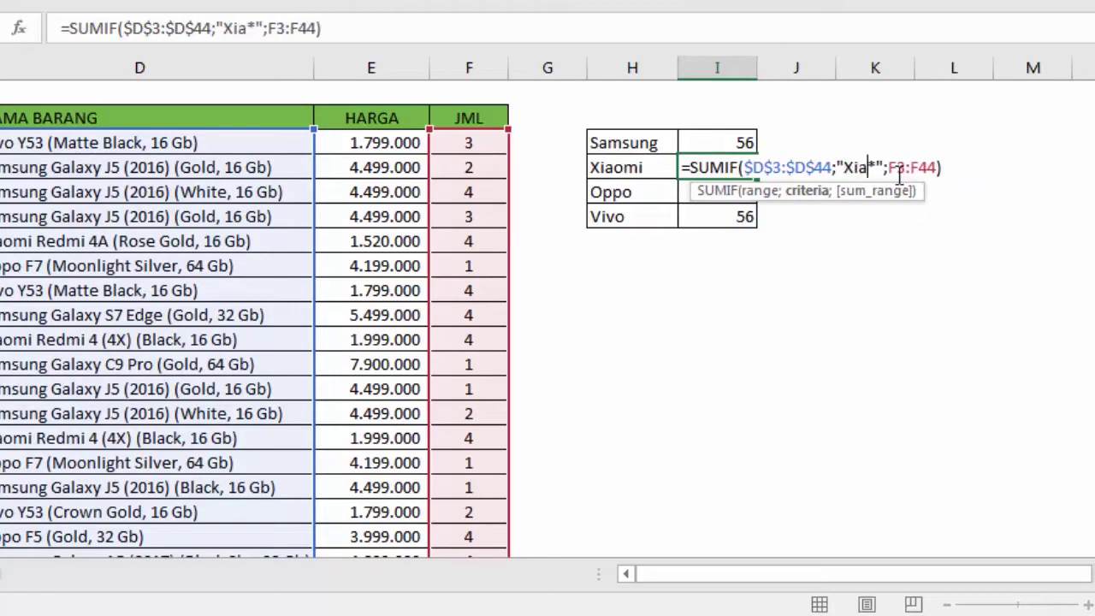
pyautogui.write('mon')
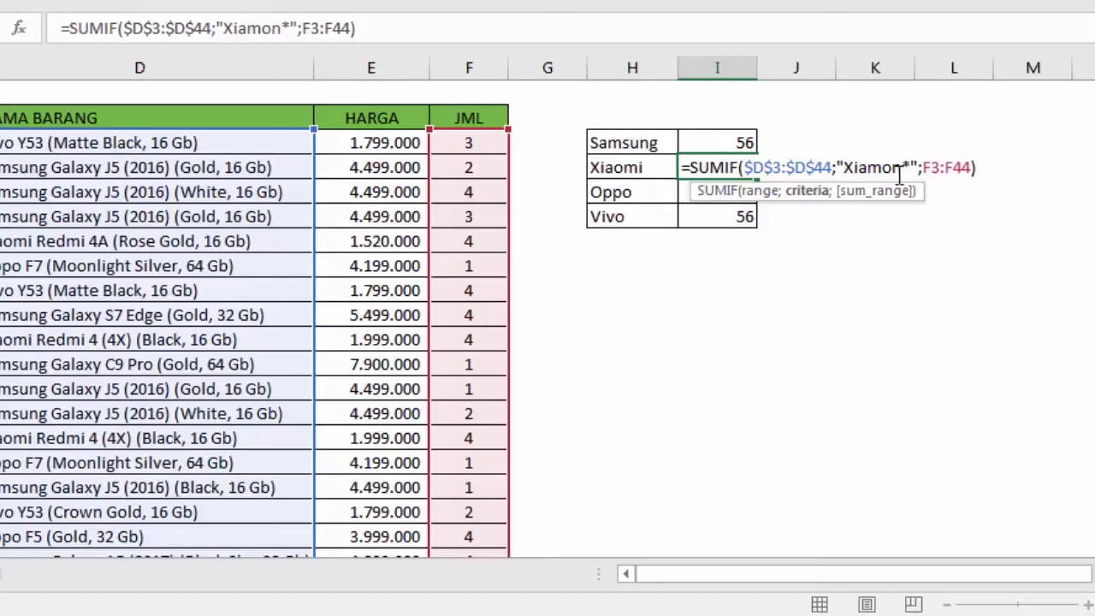
pyautogui.press('BackSpace')
pyautogui.write('i')
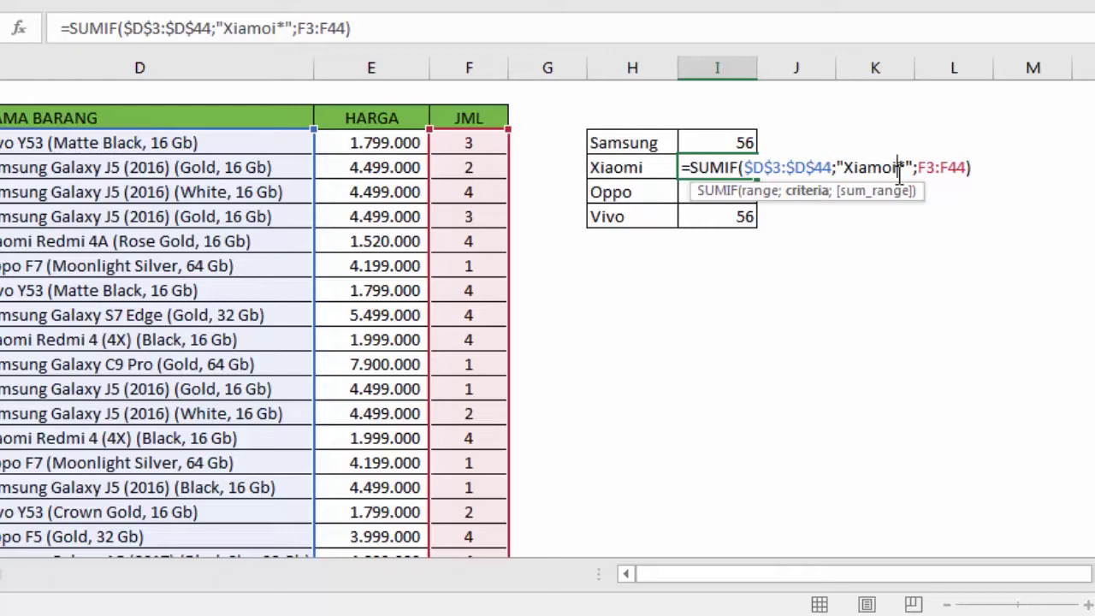
pyautogui.press('Return')
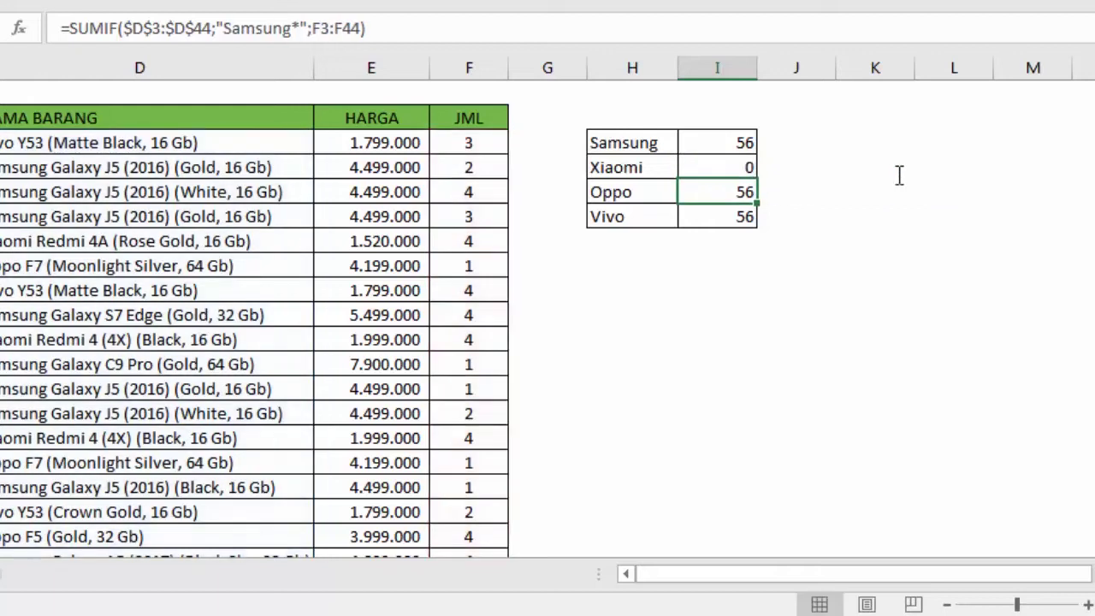
# Correct the I4 criterion to "Xiaomi*" so the Xiaomi total shows 26
pyautogui.press('Up')
pyautogui.press('F2')
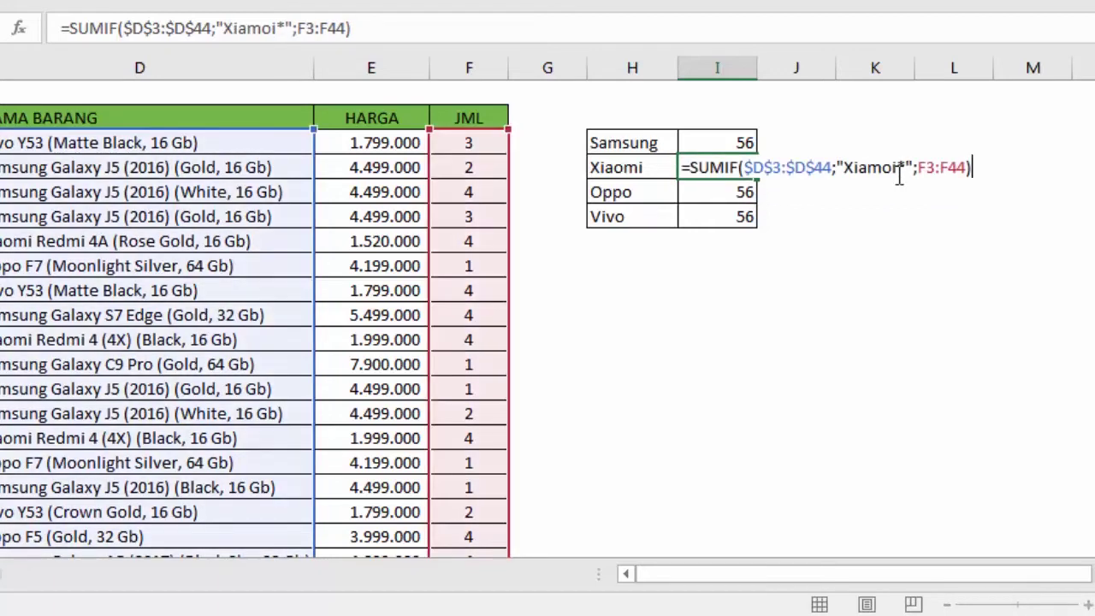
pyautogui.press('Left')
pyautogui.press('Left')
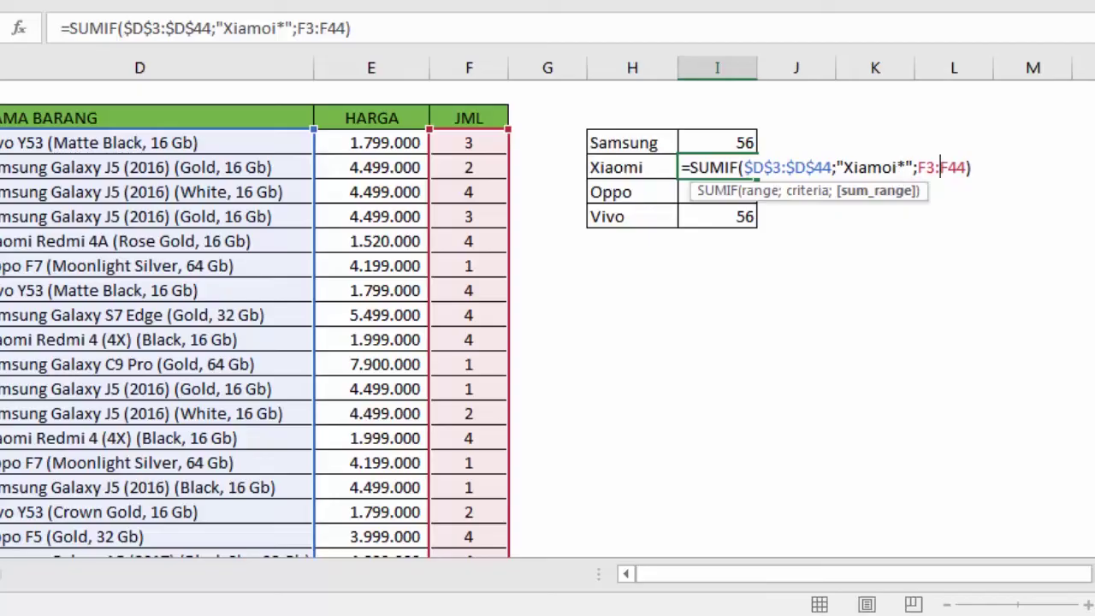
pyautogui.press('Left')
pyautogui.press('Left')
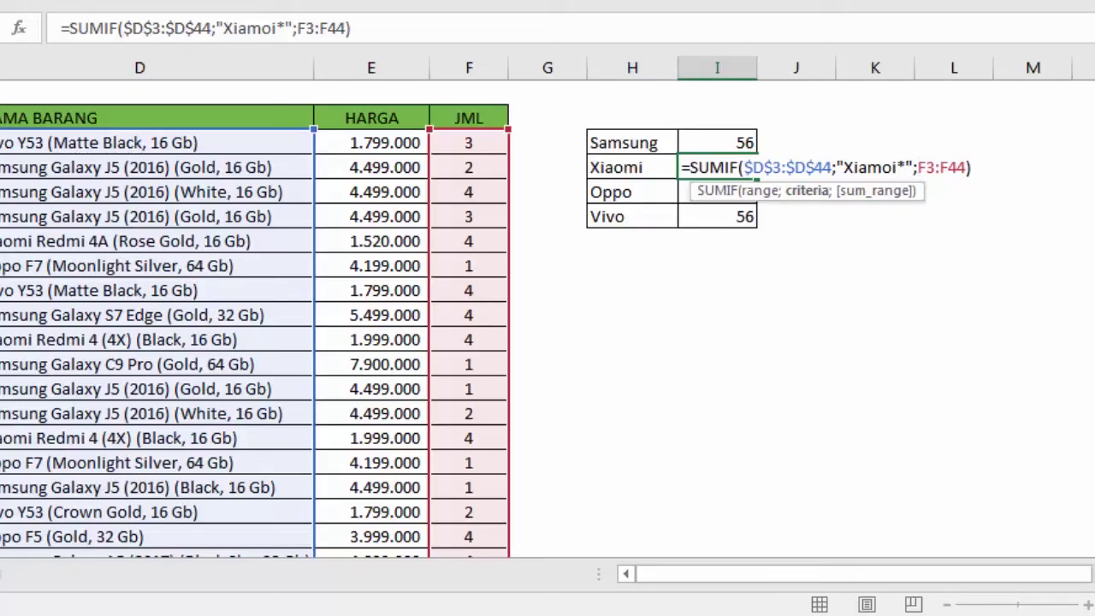
pyautogui.press('Return')
pyautogui.press('Up')
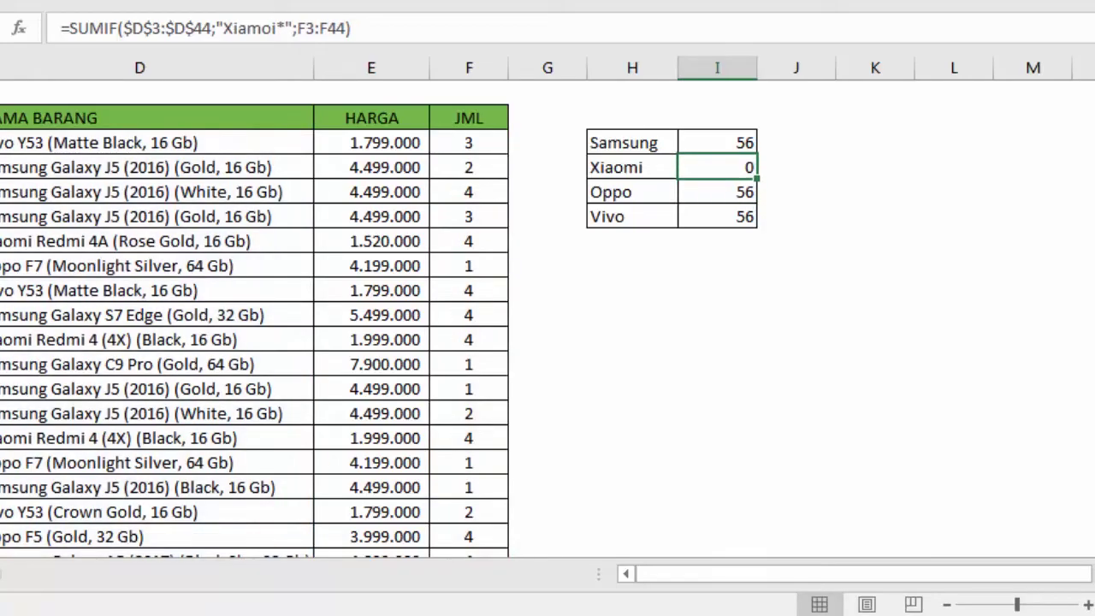
pyautogui.press('F2')
pyautogui.click(897, 167)
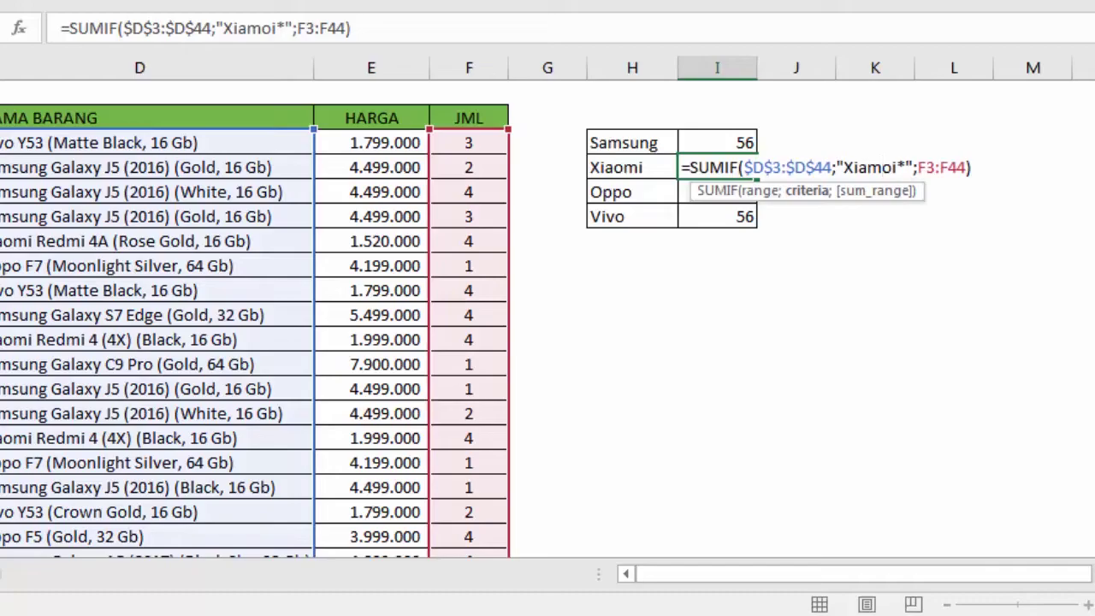
pyautogui.press('BackSpace')
pyautogui.write('m')
pyautogui.press('Return')
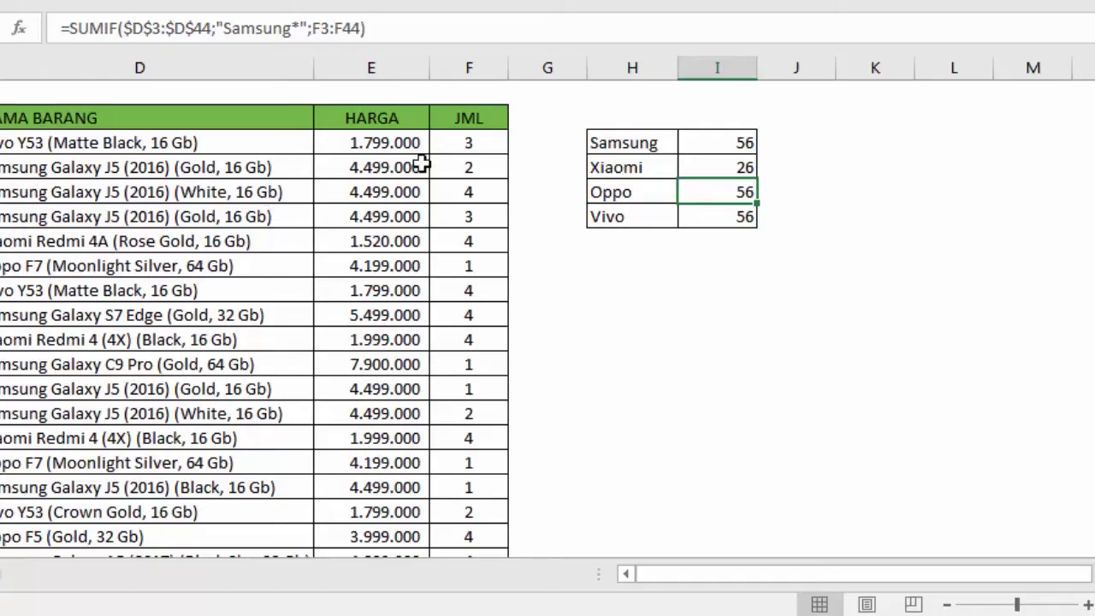
# Change the Oppo total's criterion from Samsung to "Oppo*", giving 12
pyautogui.click(466, 141)
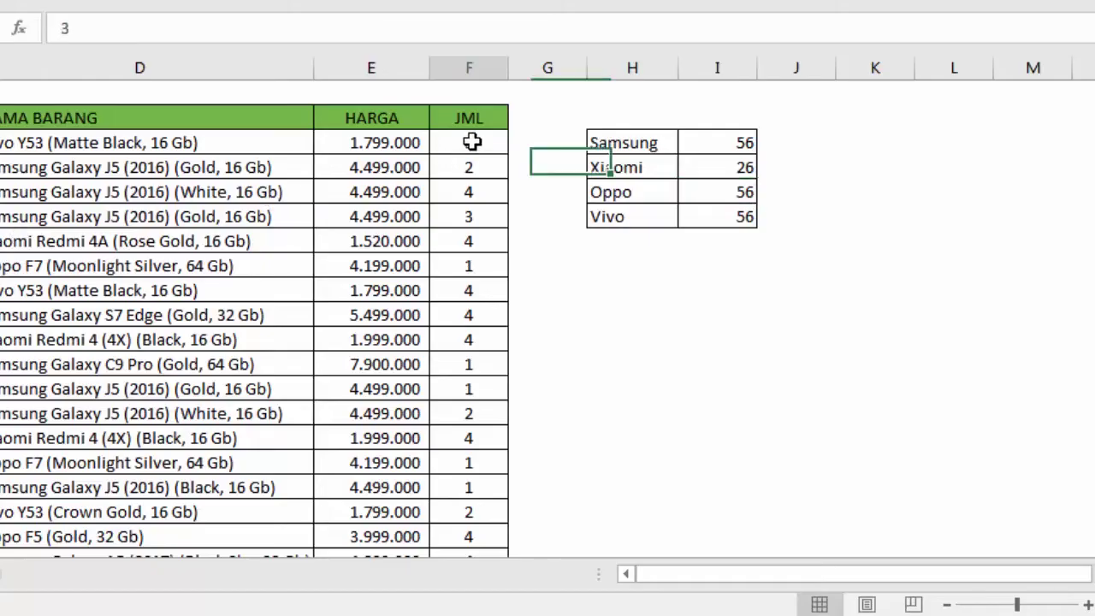
pyautogui.click(724, 165)
pyautogui.click(604, 165)
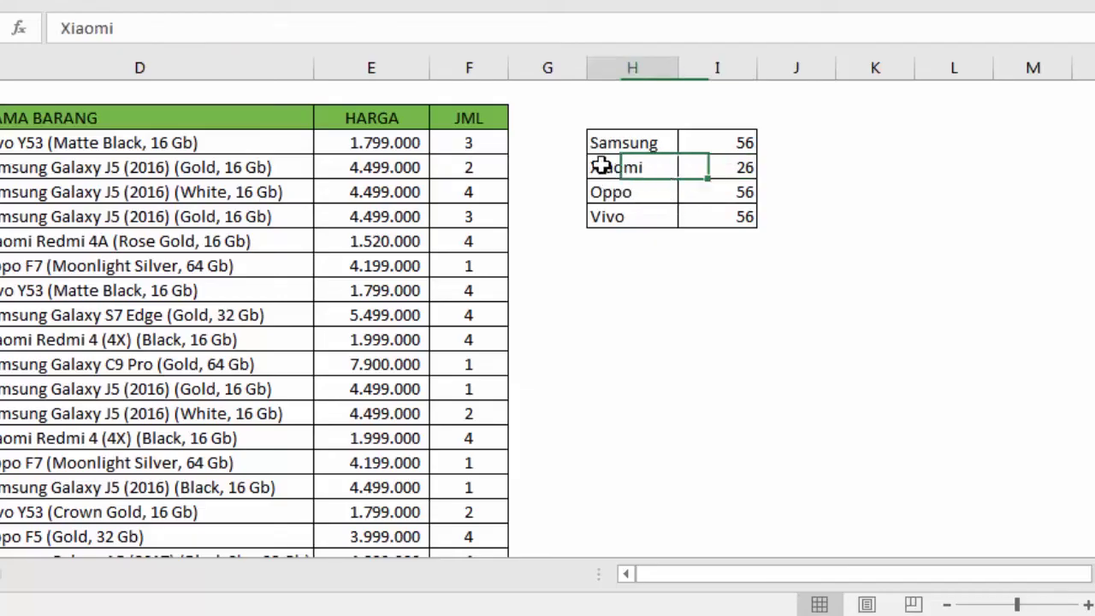
pyautogui.click(712, 163)
pyautogui.click(623, 137)
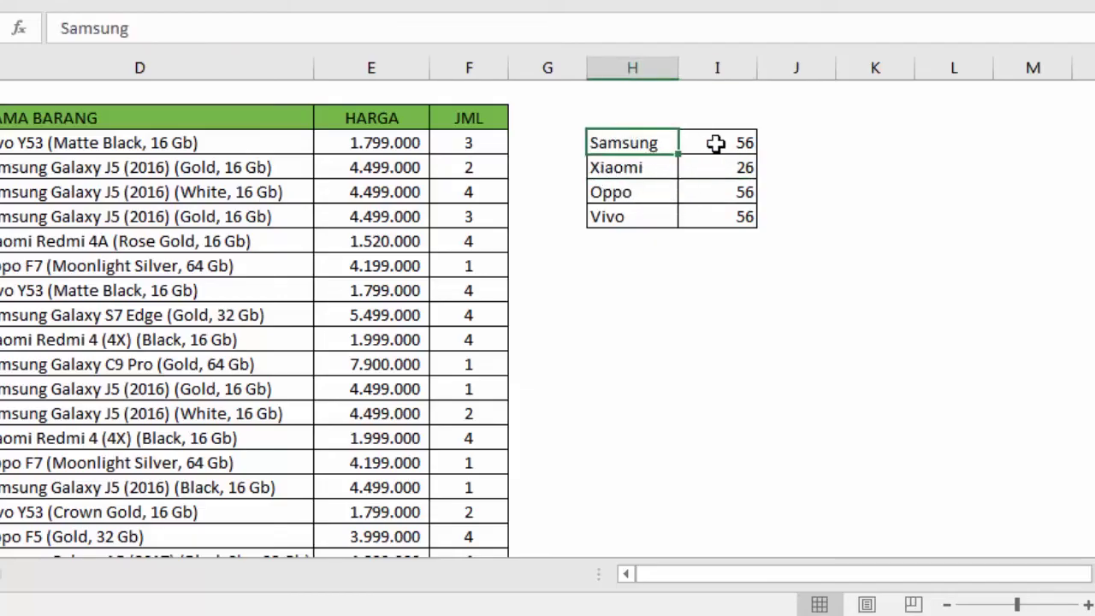
pyautogui.click(716, 143)
pyautogui.click(717, 195)
pyautogui.doubleClick(719, 193)
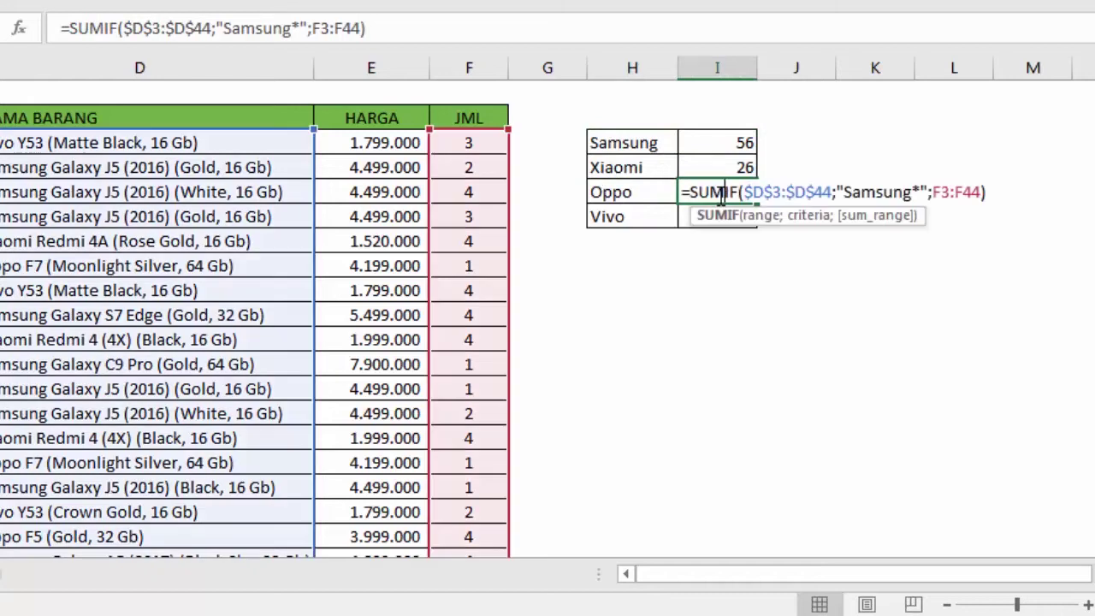
pyautogui.moveTo(848, 196); pyautogui.dragTo(912, 194)
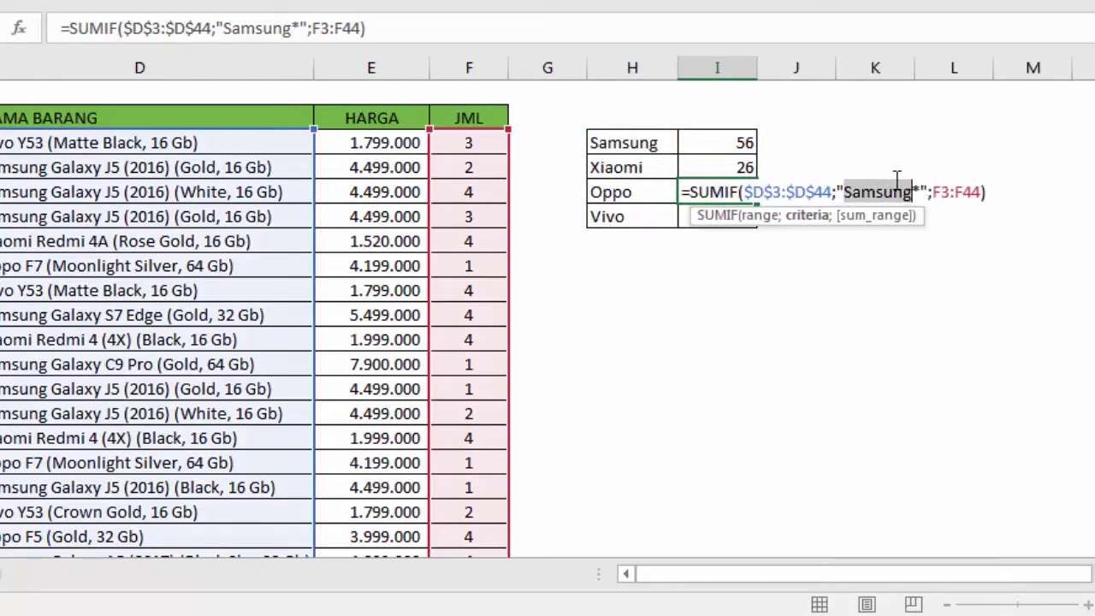
pyautogui.write('Oppo')
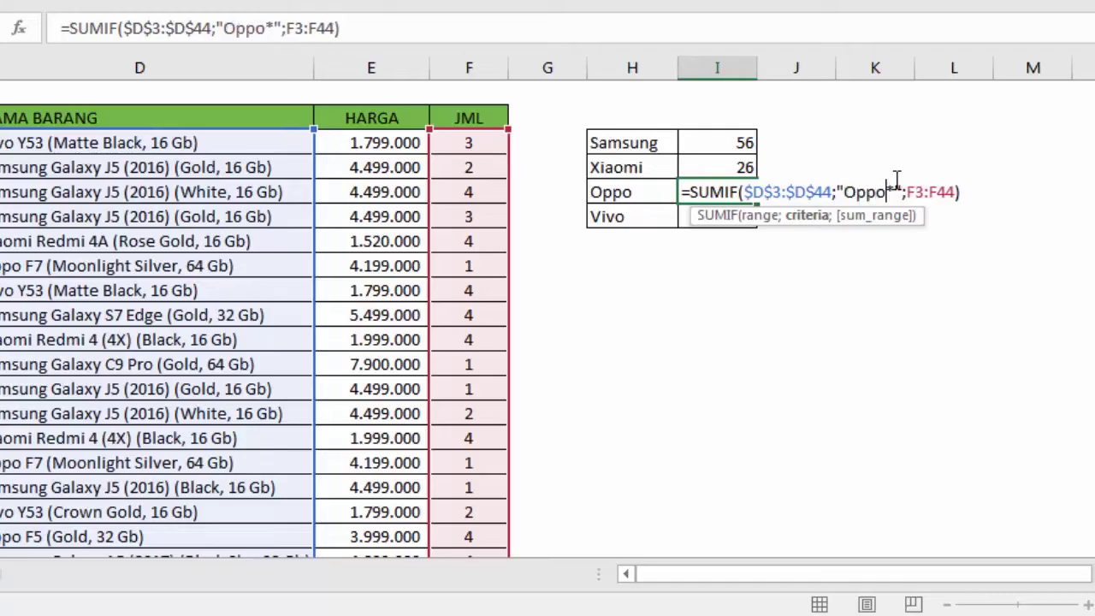
pyautogui.press('Return')
pyautogui.press('Up')
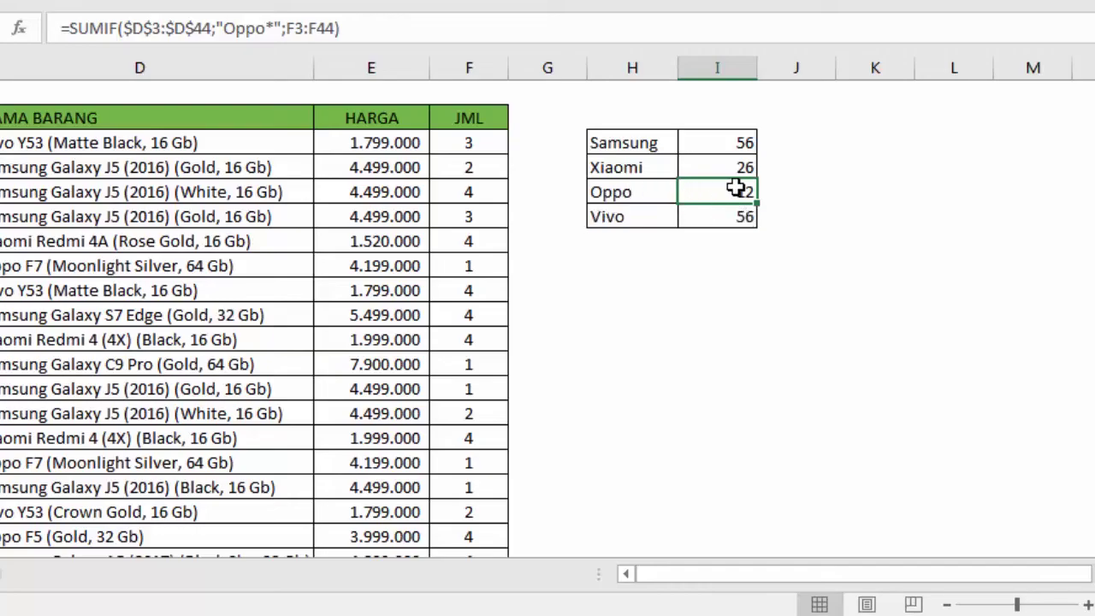
# Change the Vivo total's criterion from Samsung to "Vivo*", giving 11
pyautogui.click(484, 170)
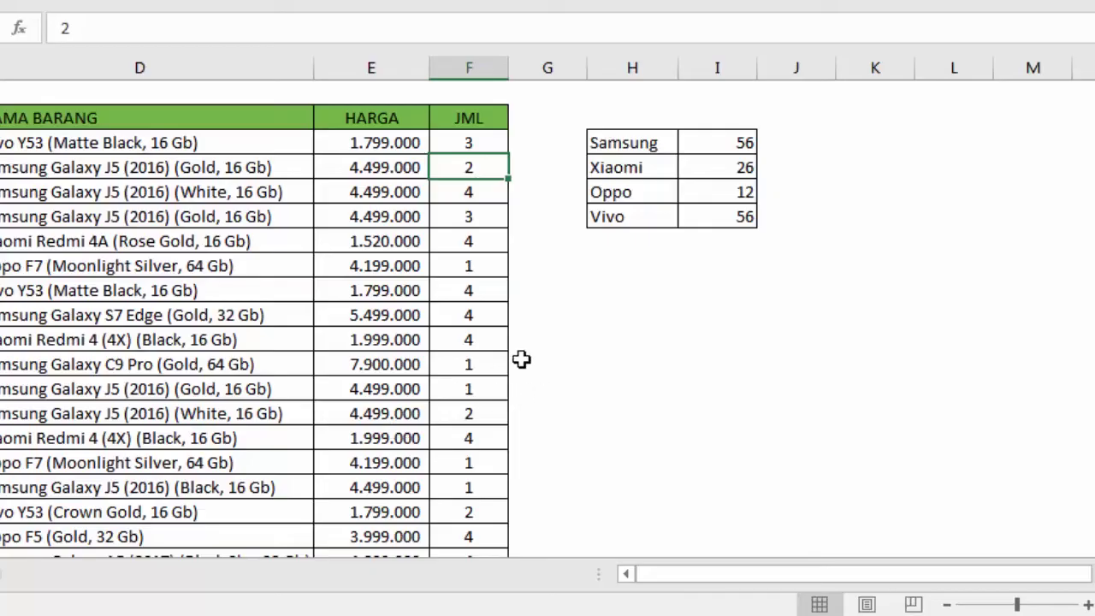
pyautogui.click(699, 212)
pyautogui.doubleClick(700, 211)
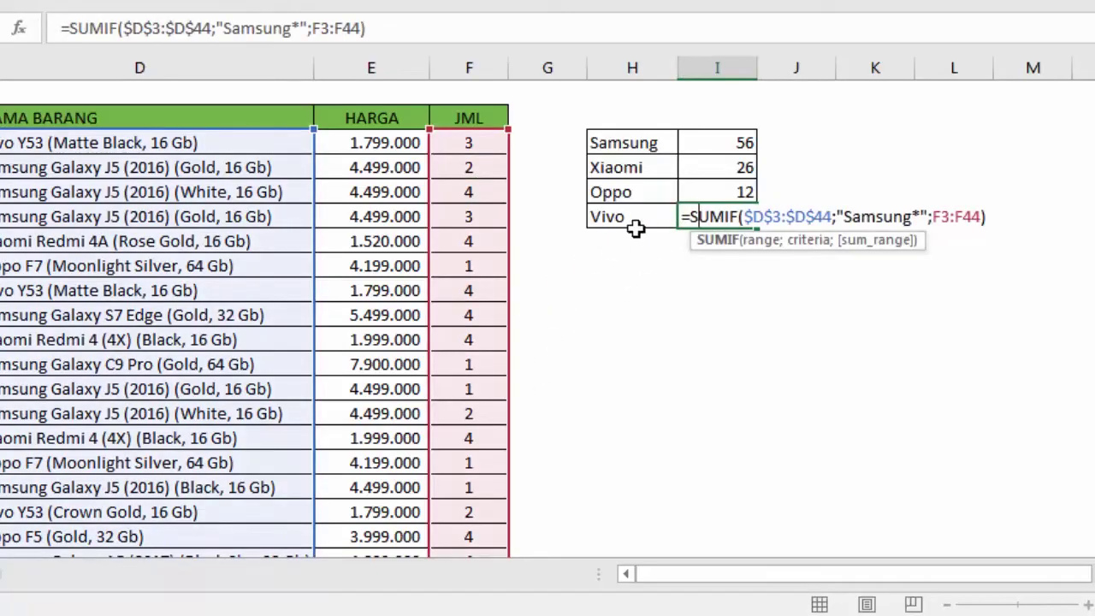
pyautogui.moveTo(845, 216); pyautogui.dragTo(909, 216)
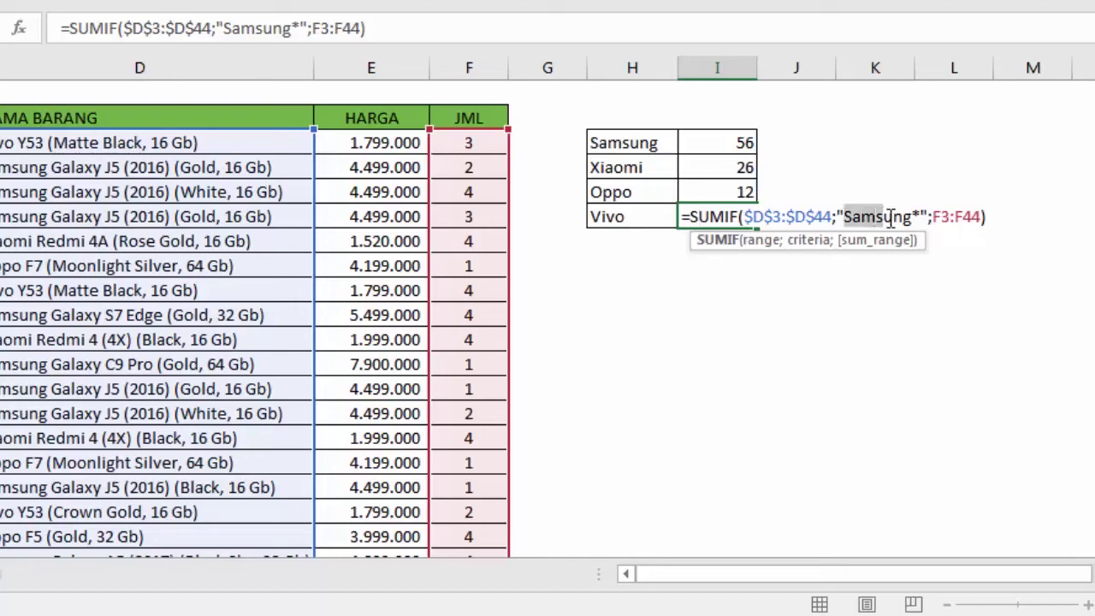
pyautogui.write('Vi')
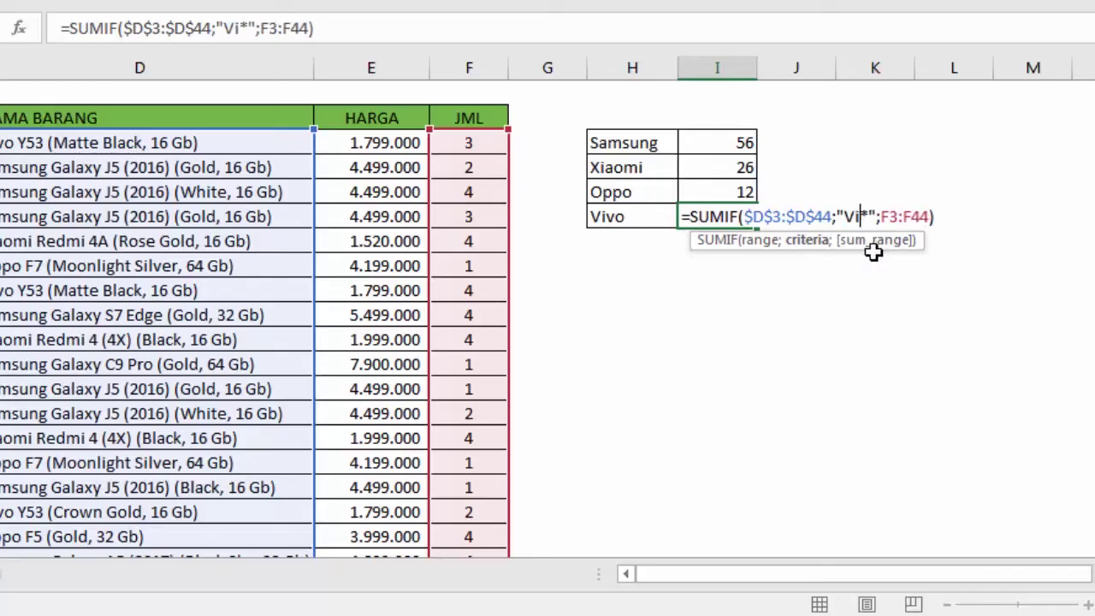
pyautogui.write('vo')
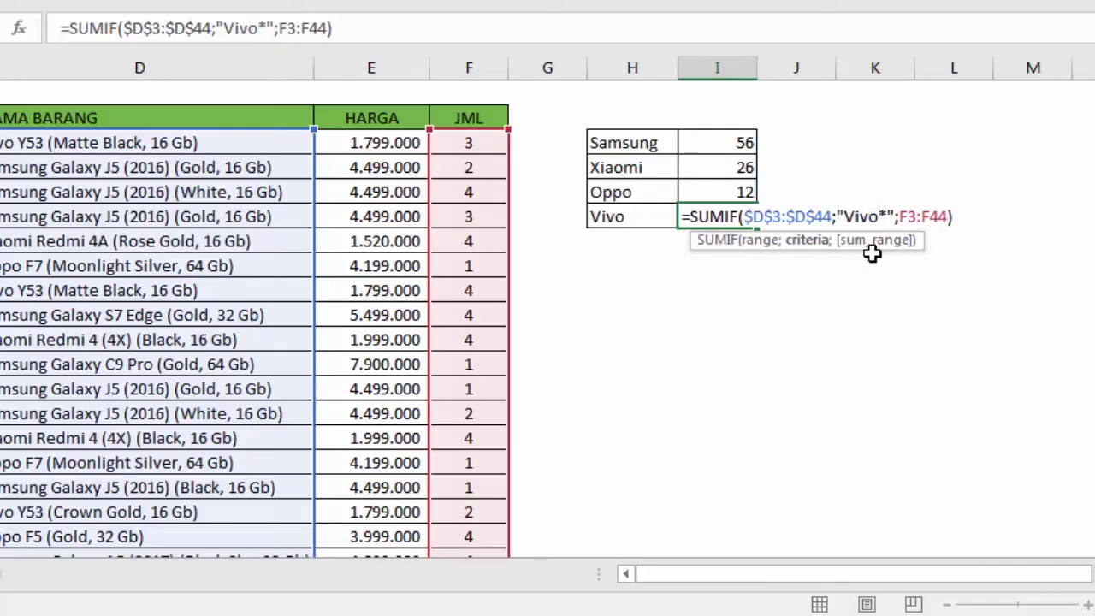
pyautogui.press('Return')
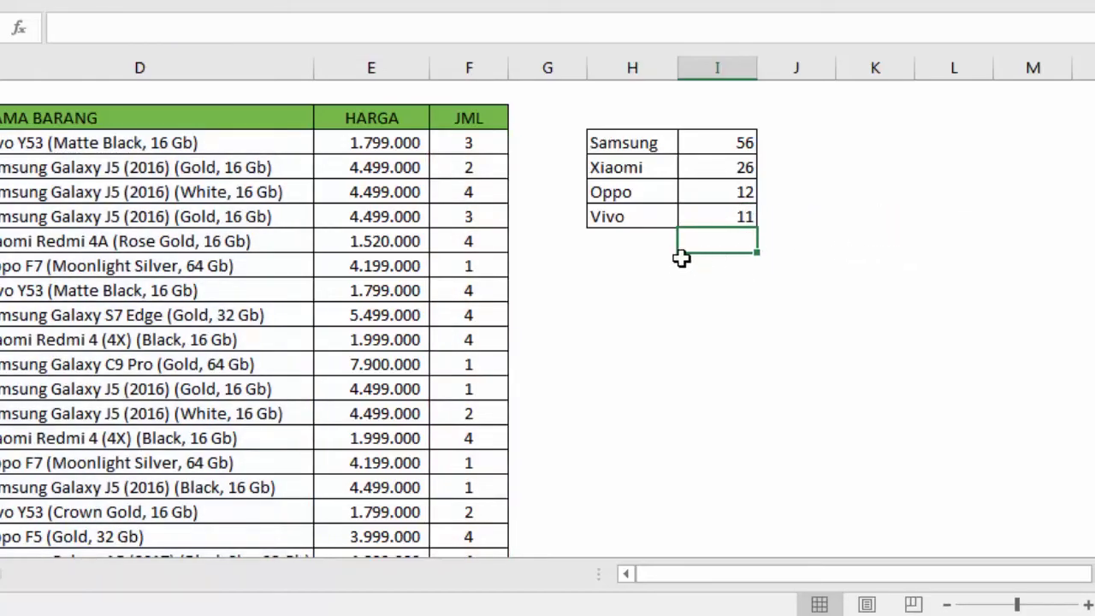
pyautogui.click(640, 265)
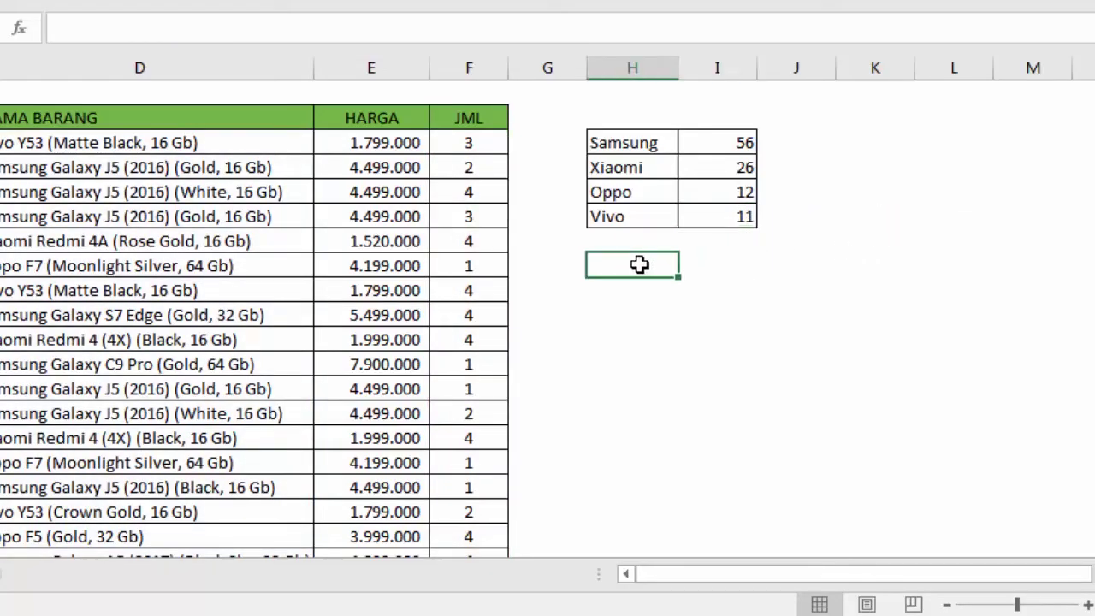
pyautogui.click(629, 141)
pyautogui.click(631, 167)
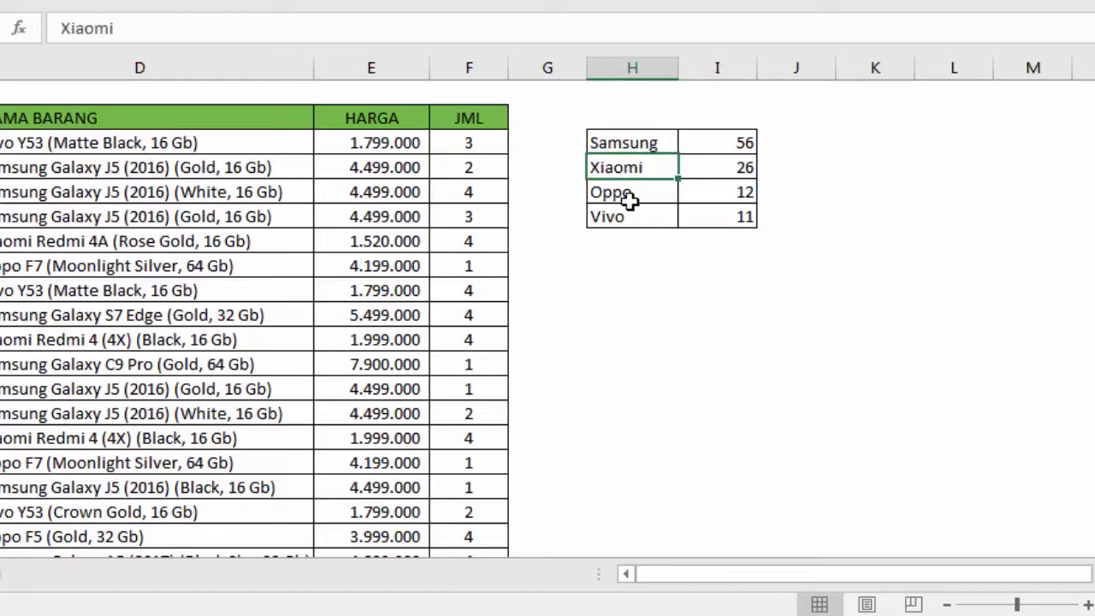
pyautogui.click(631, 194)
pyautogui.click(626, 219)
pyautogui.click(623, 193)
pyautogui.click(622, 165)
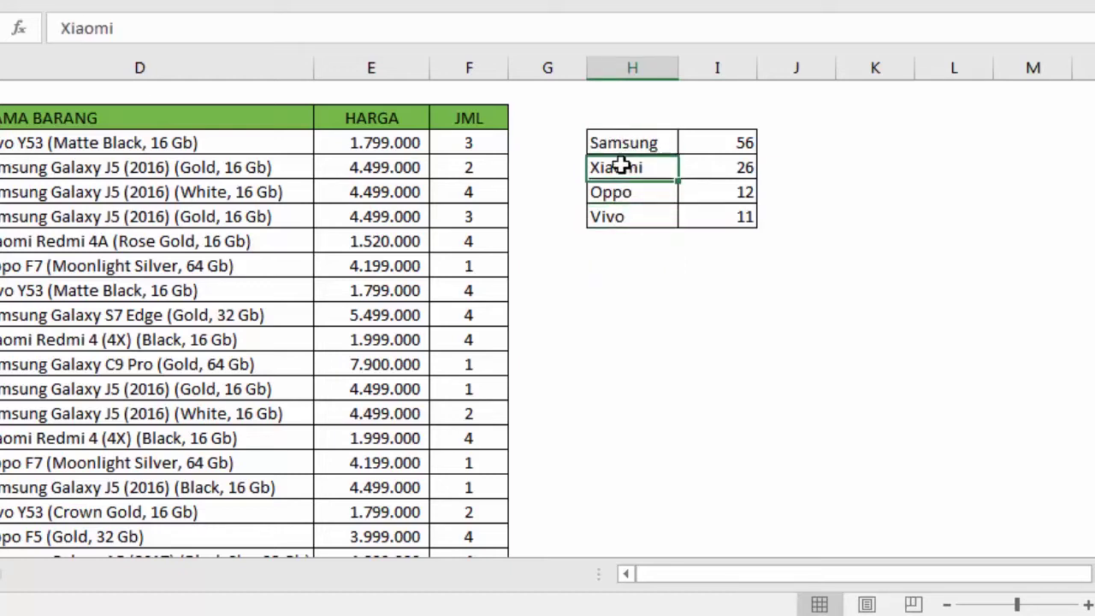
pyautogui.click(621, 143)
pyautogui.click(626, 169)
pyautogui.click(630, 190)
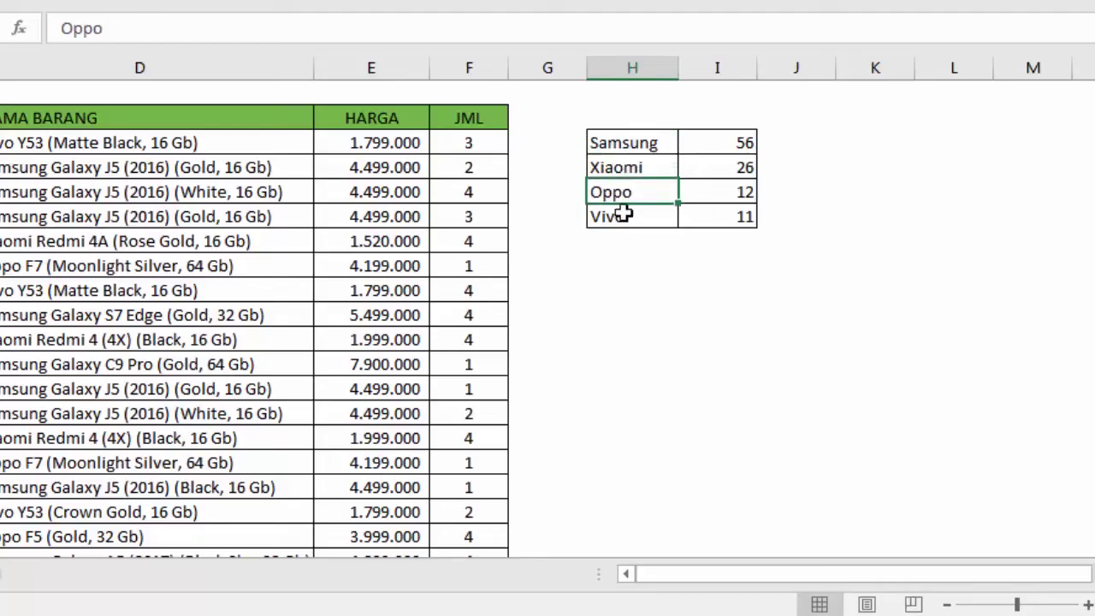
pyautogui.click(625, 214)
pyautogui.click(629, 142)
pyautogui.keyDown('shift'); pyautogui.click(647, 215); pyautogui.keyUp('shift')
pyautogui.click(658, 330)
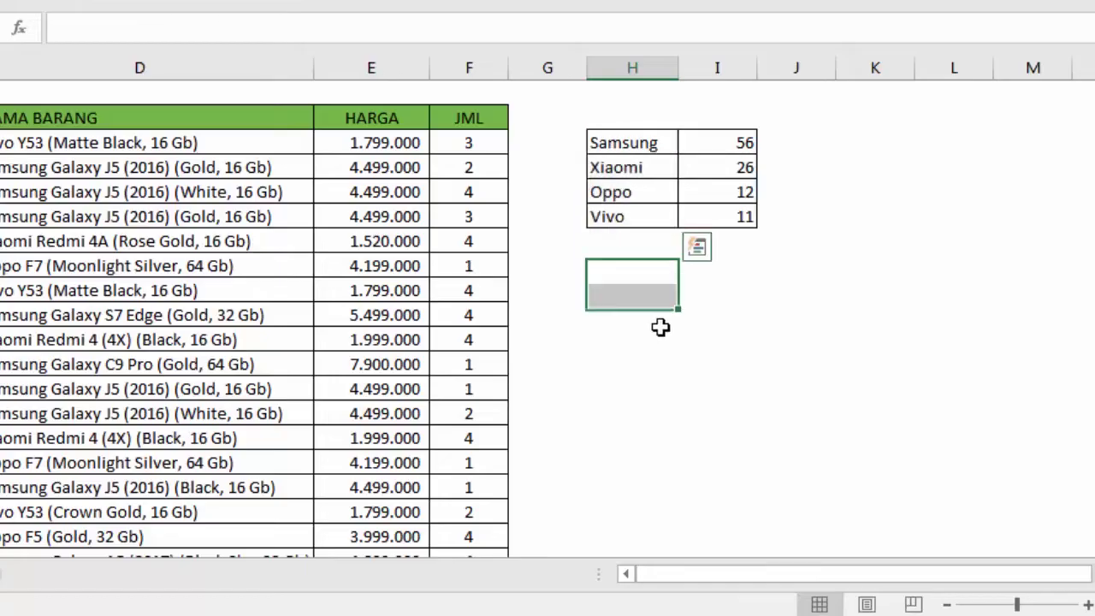
pyautogui.click(53, 315)
pyautogui.scroll(-3, 86, 386)
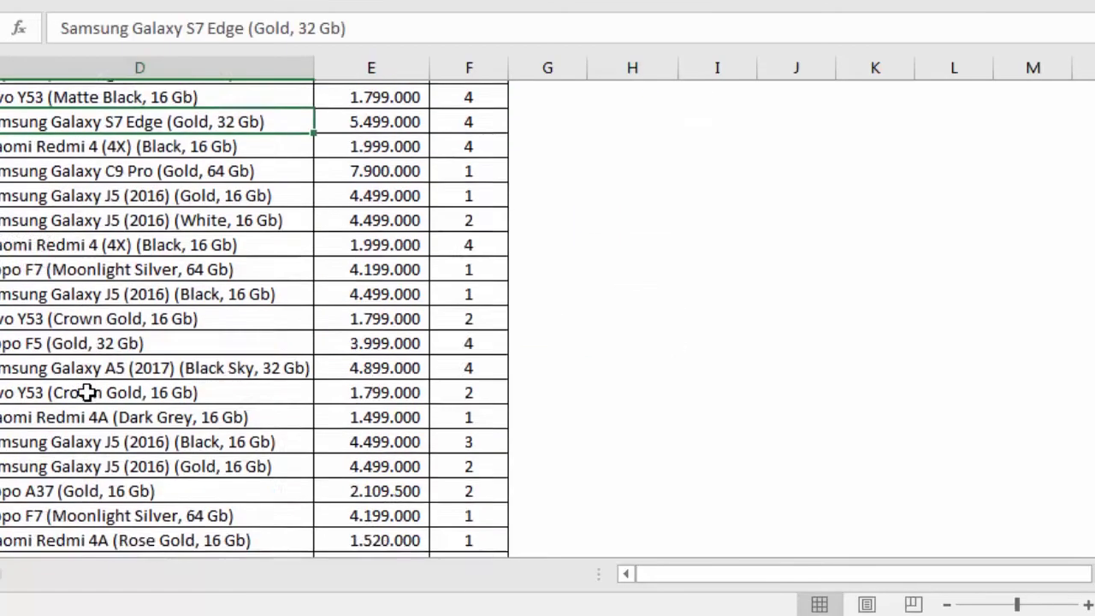
pyautogui.scroll(-2, 89, 389)
pyautogui.scroll(-1, 94, 383)
pyautogui.scroll(6, 109, 371)
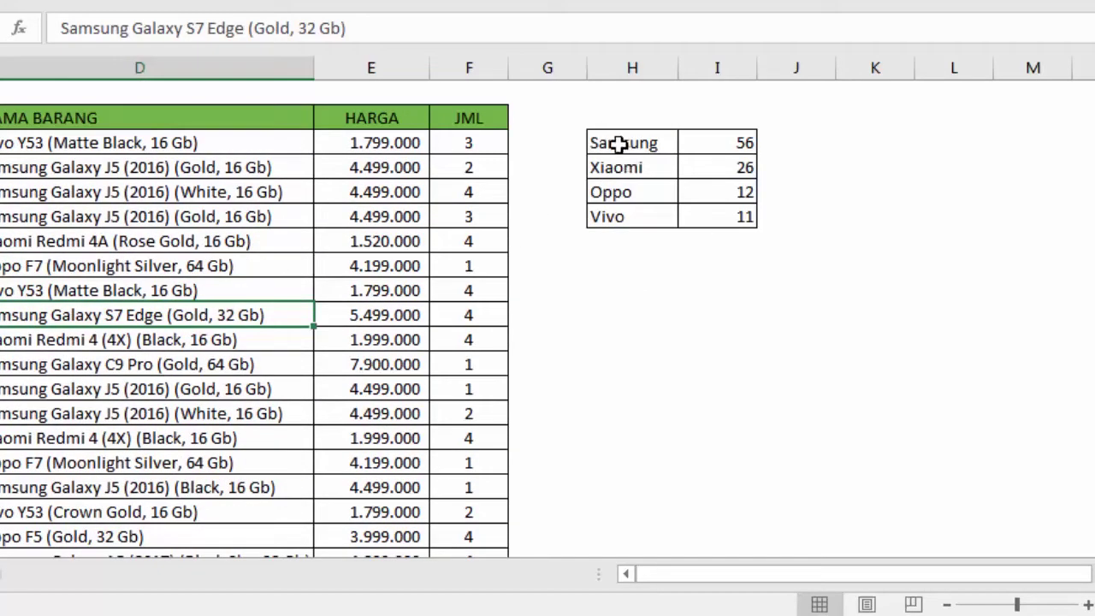
pyautogui.moveTo(619, 140); pyautogui.dragTo(624, 215)
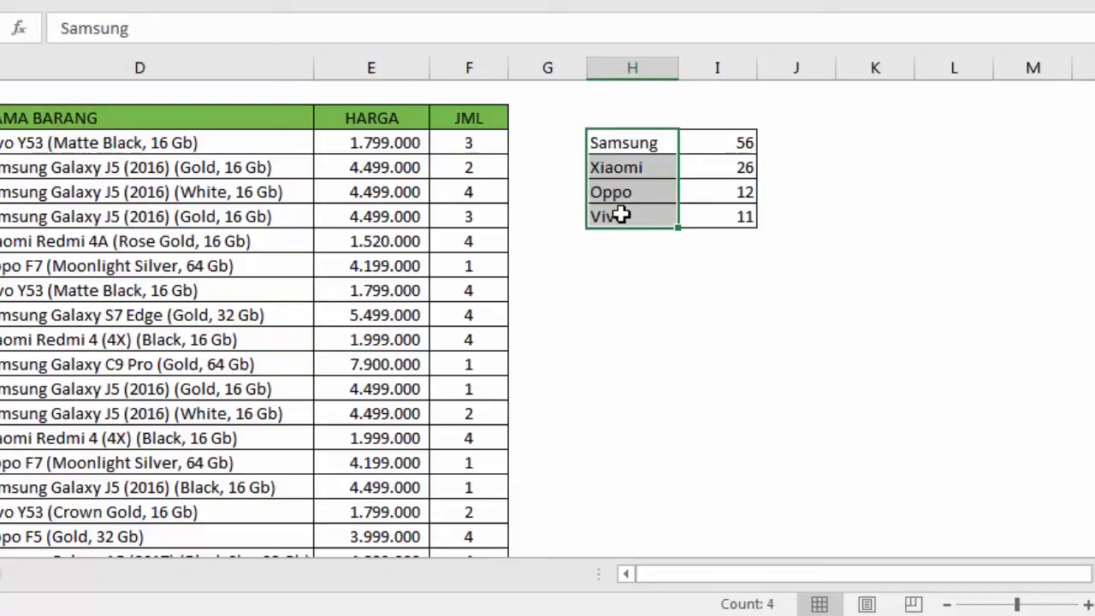
pyautogui.click(628, 262)
pyautogui.click(87, 366)
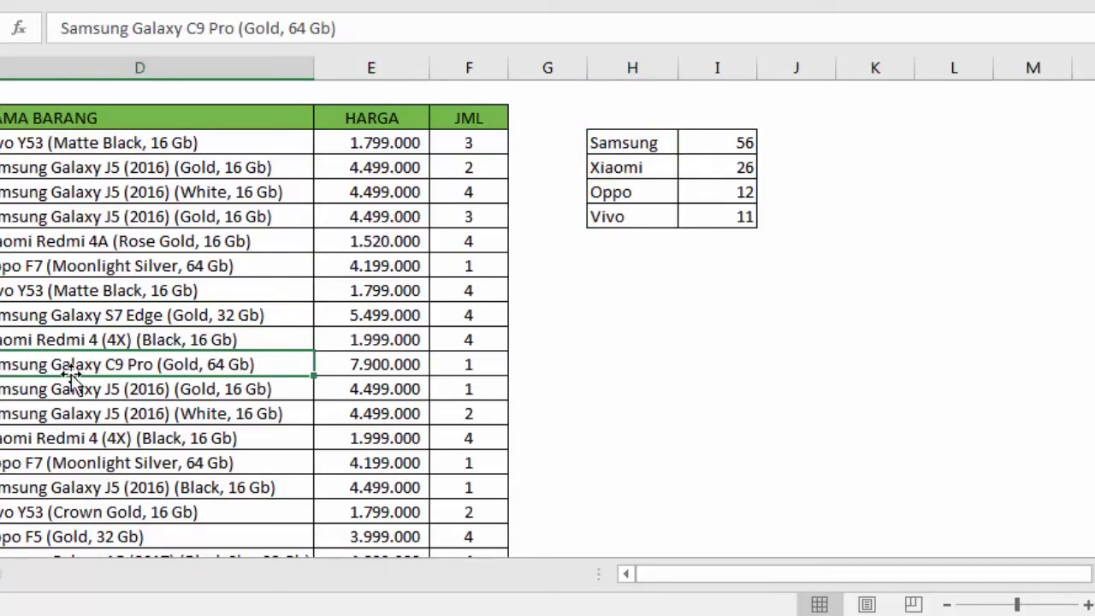
pyautogui.click(734, 136)
pyautogui.click(729, 246)
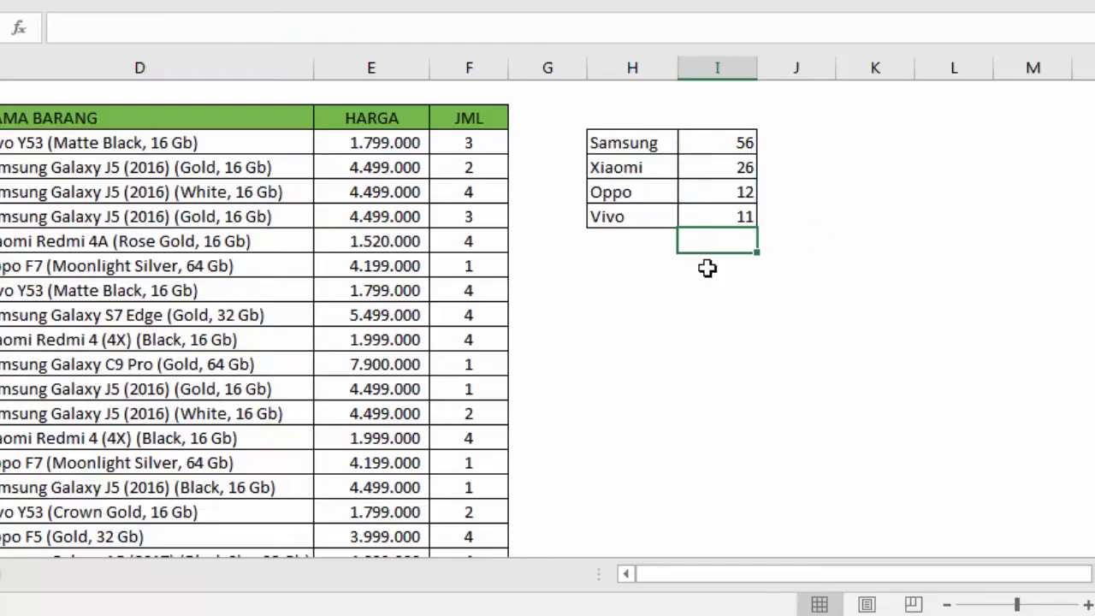
pyautogui.moveTo(480, 167); pyautogui.dragTo(498, 454)
pyautogui.scroll(-5, 482, 374)
pyautogui.scroll(-6, 470, 367)
pyautogui.scroll(-1, 469, 269)
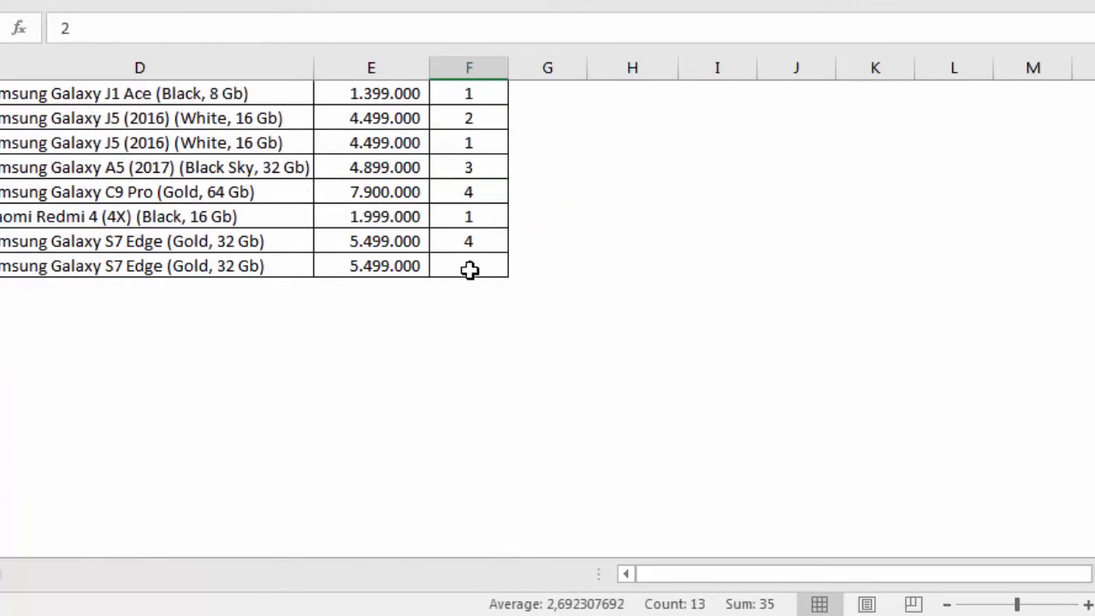
pyautogui.click(470, 269)
pyautogui.scroll(5, 759, 337)
pyautogui.scroll(5, 771, 317)
pyautogui.click(749, 291)
# Enter =SUM(I3:I6) in I7 beneath the brand totals
pyautogui.click(736, 244)
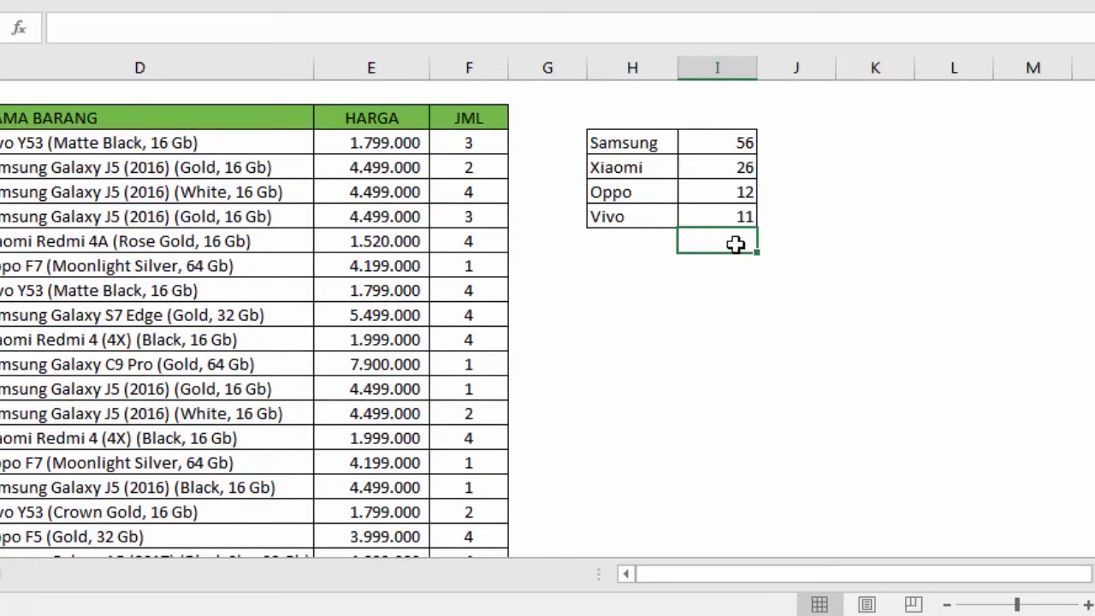
pyautogui.write('=su')
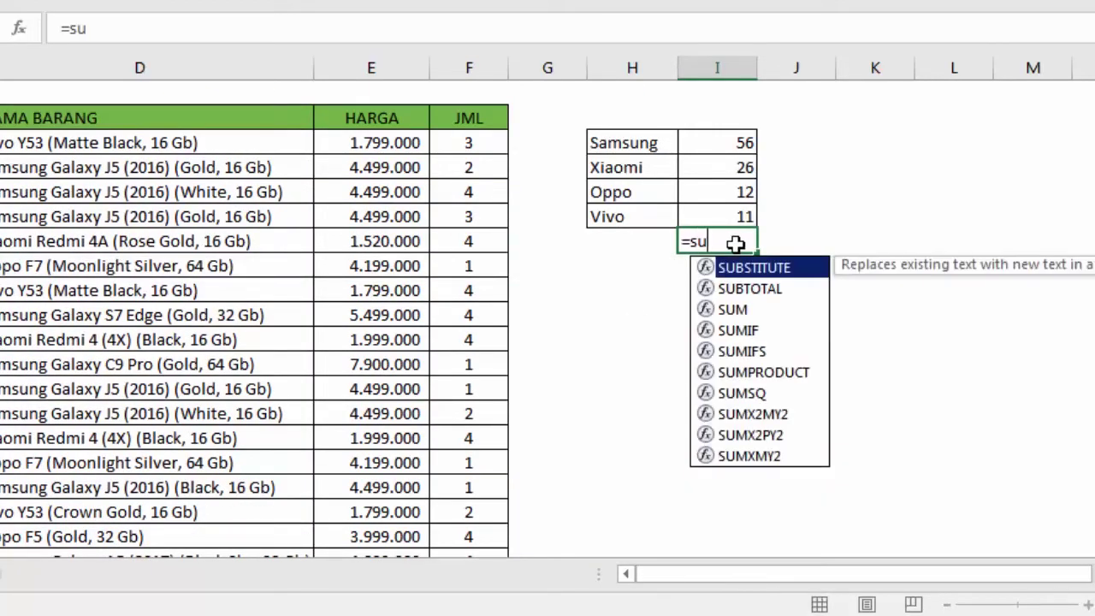
pyautogui.write('m')
pyautogui.press('Tab')
pyautogui.press('Up')
pyautogui.hotkey('shift', 'Up')
pyautogui.hotkey('shift', 'Up')
pyautogui.hotkey('shift', 'Up')
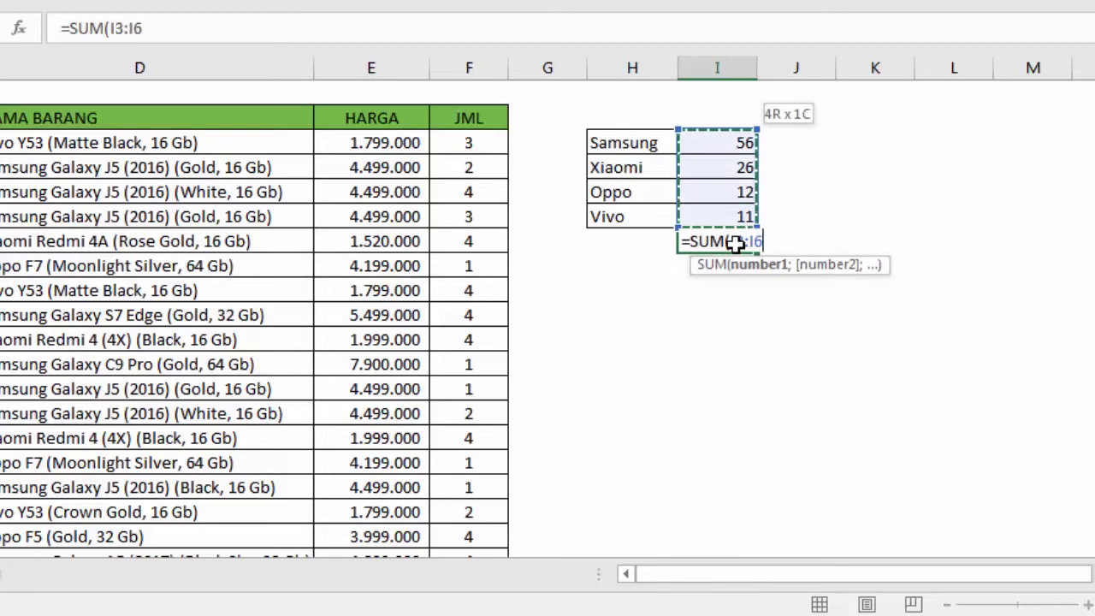
pyautogui.press('Return')
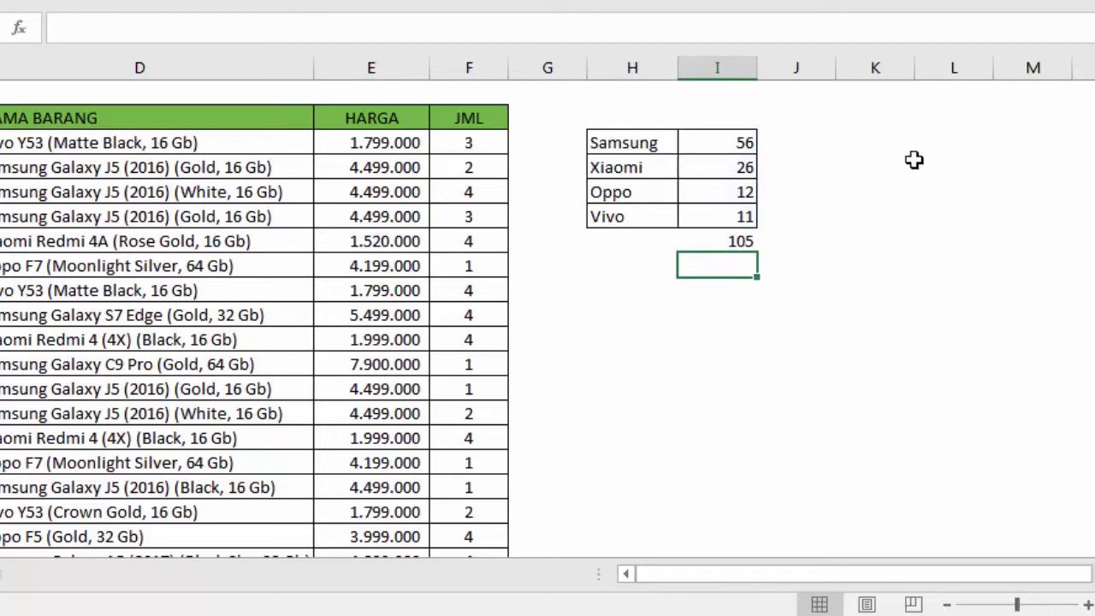
# Check the 105 total's formula against the four brand labels
pyautogui.click(741, 242)
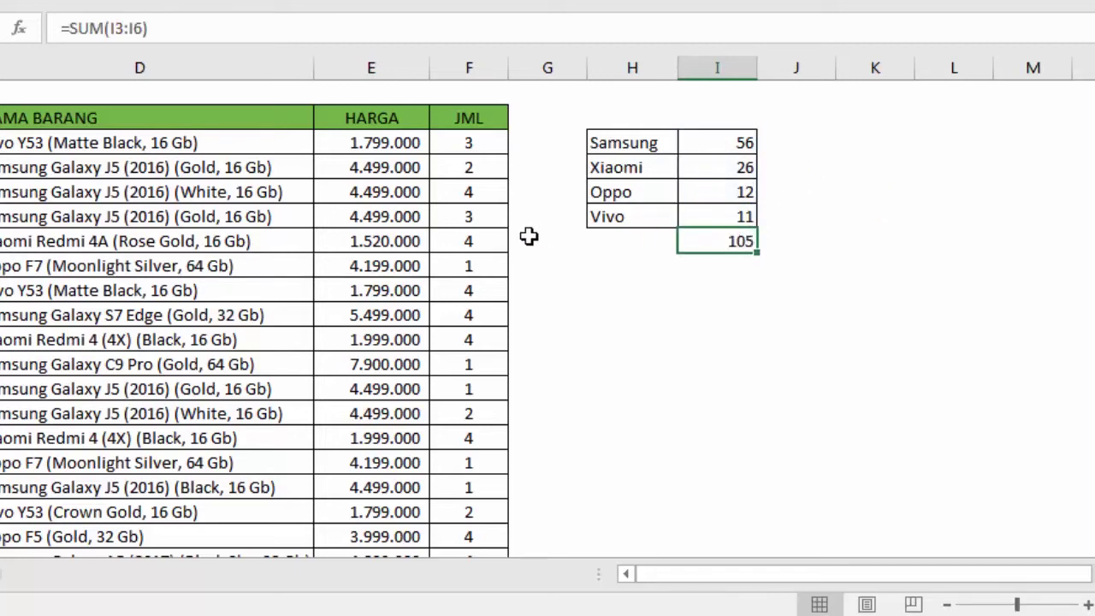
pyautogui.click(605, 145)
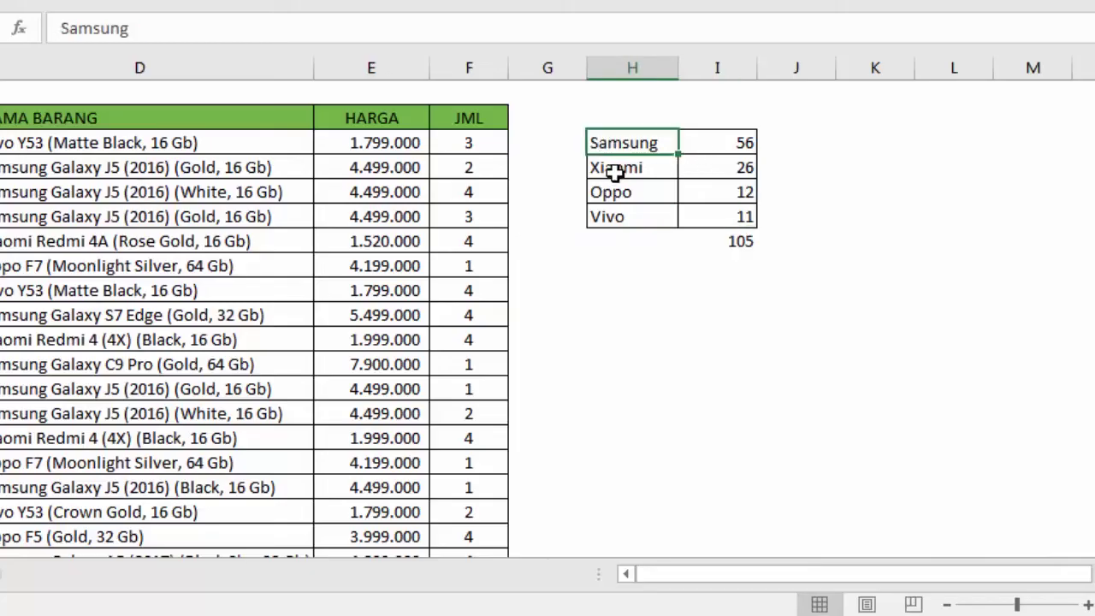
pyautogui.click(623, 173)
pyautogui.click(622, 193)
pyautogui.click(627, 219)
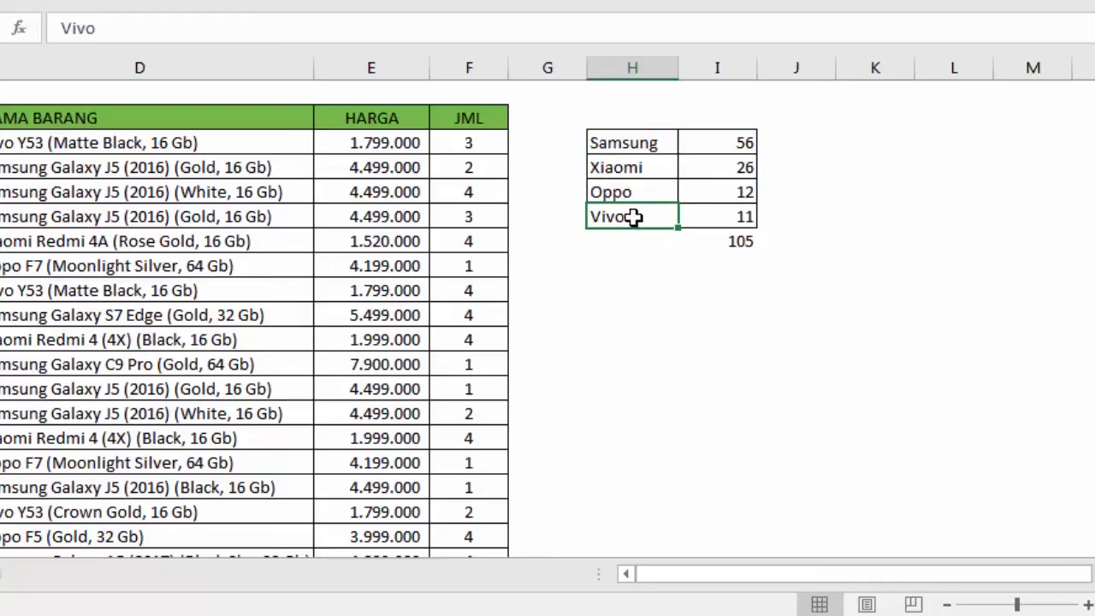
pyautogui.scroll(-2, 440, 291)
pyautogui.scroll(-5, 442, 289)
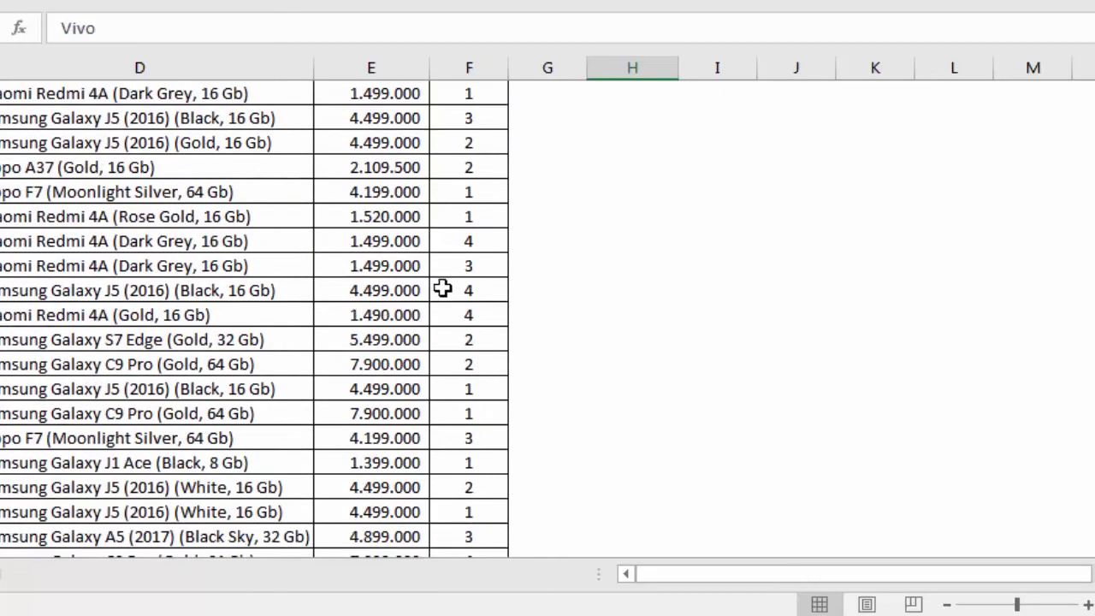
pyautogui.scroll(-6, 451, 282)
pyautogui.scroll(11, 530, 272)
pyautogui.scroll(2, 659, 270)
# Reselect the 105 total, then select an empty cell below the JML data
pyautogui.click(747, 243)
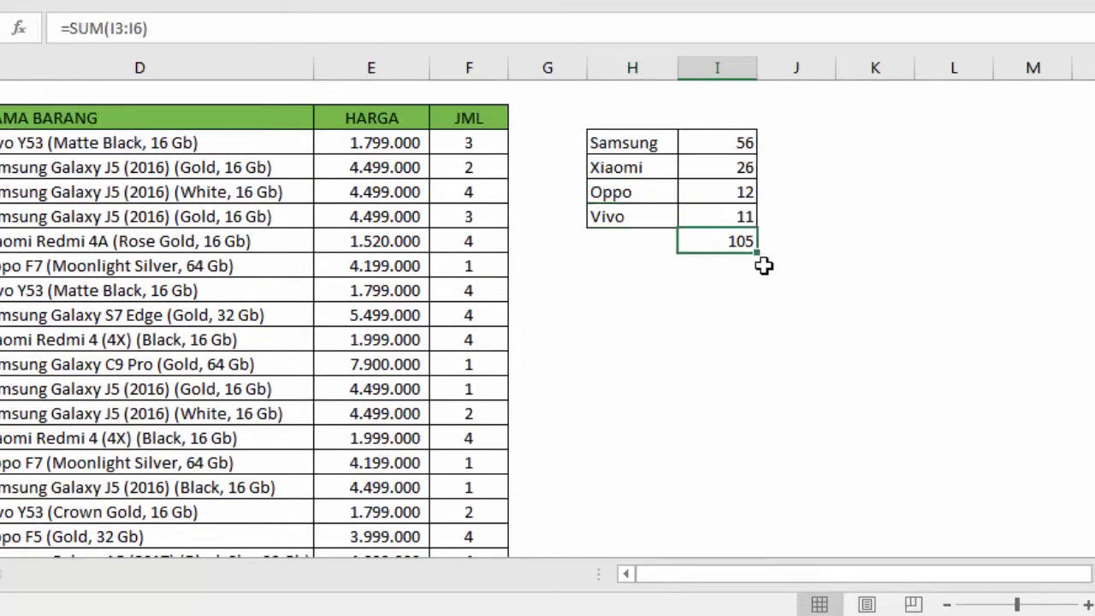
pyautogui.scroll(-3, 781, 310)
pyautogui.scroll(-3, 773, 325)
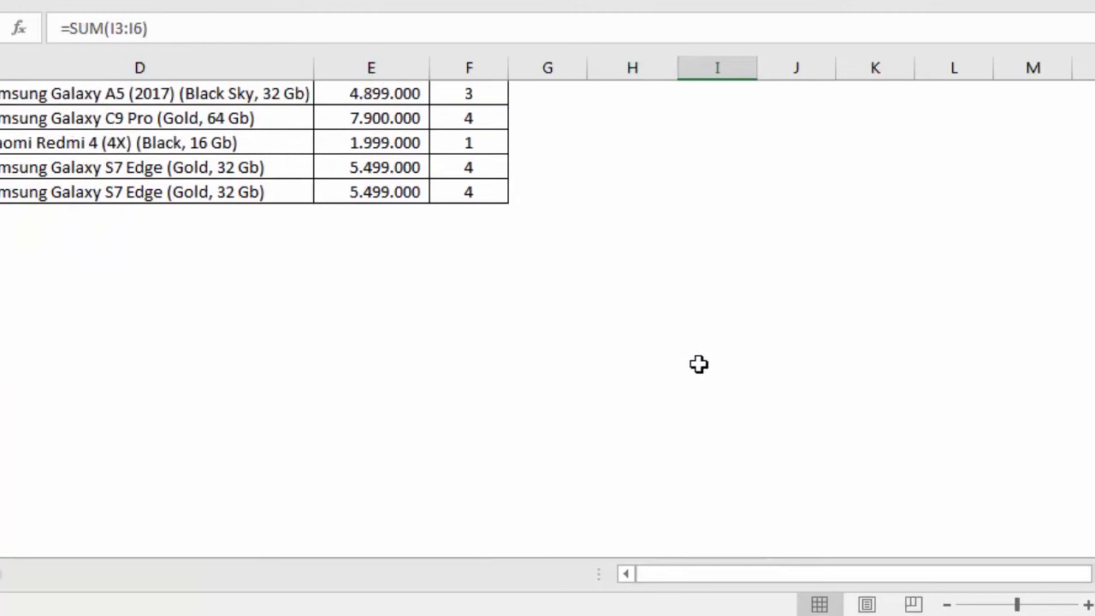
pyautogui.click(473, 229)
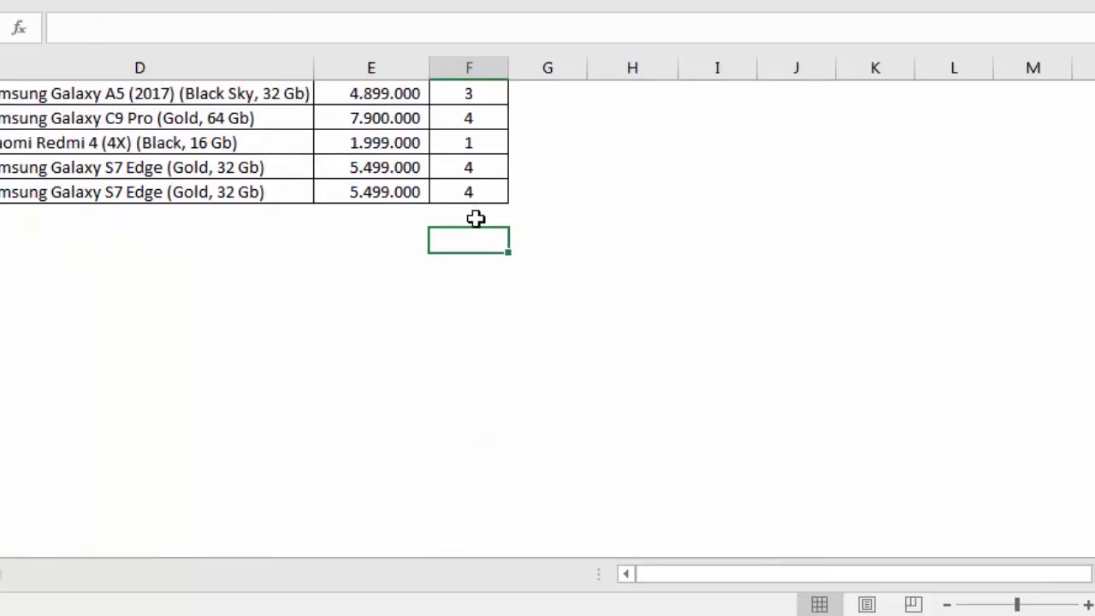
# Enter =SUM(F3:F44) below the JML column to total the quantities as 105
pyautogui.click(476, 219)
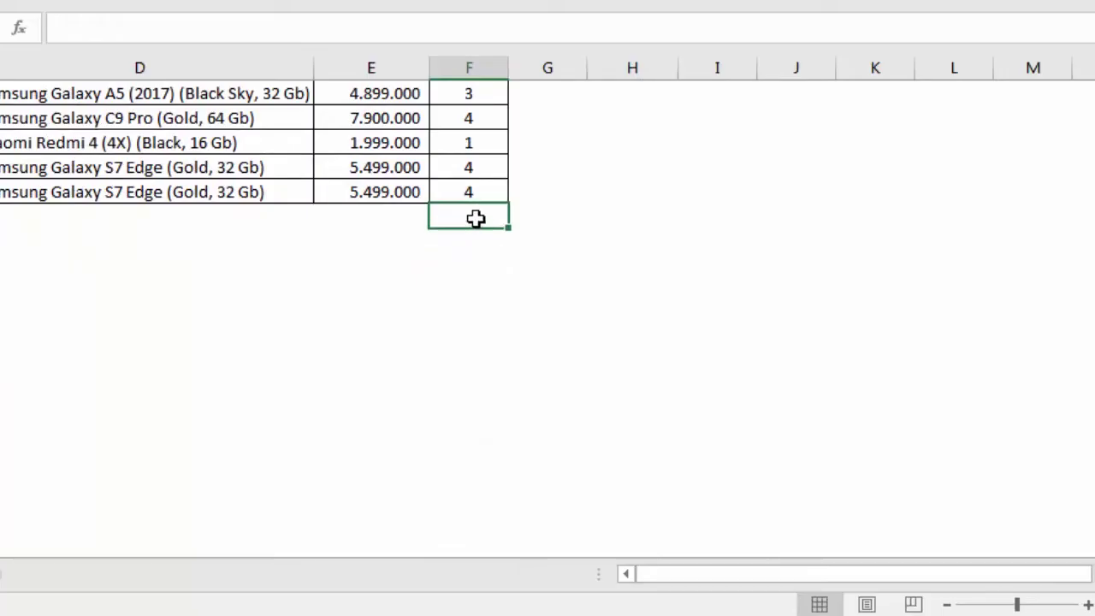
pyautogui.press('Return')
pyautogui.write('=S')
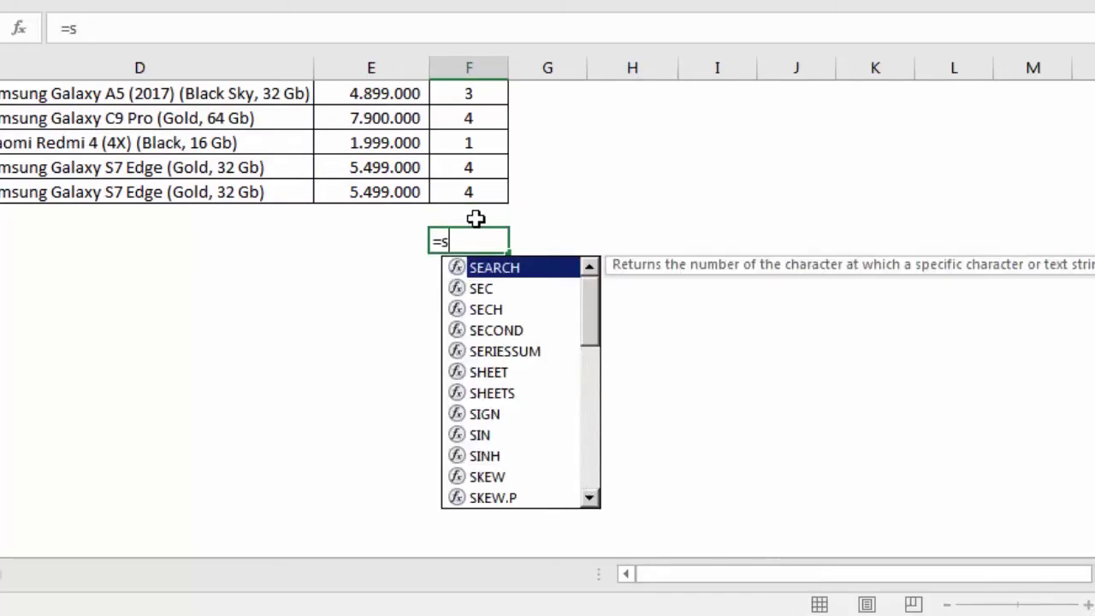
pyautogui.write('UM(')
pyautogui.click(476, 219)
pyautogui.press('Up')
pyautogui.hotkey('ctrl', 'shift', 'Up')
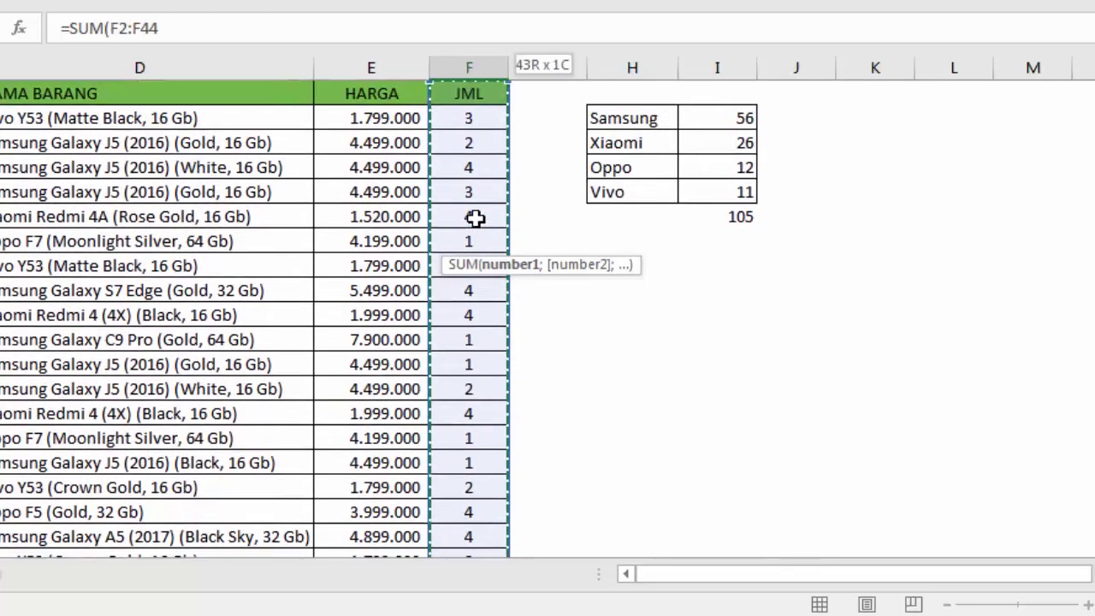
pyautogui.hotkey('shift', 'Down')
pyautogui.press('Return')
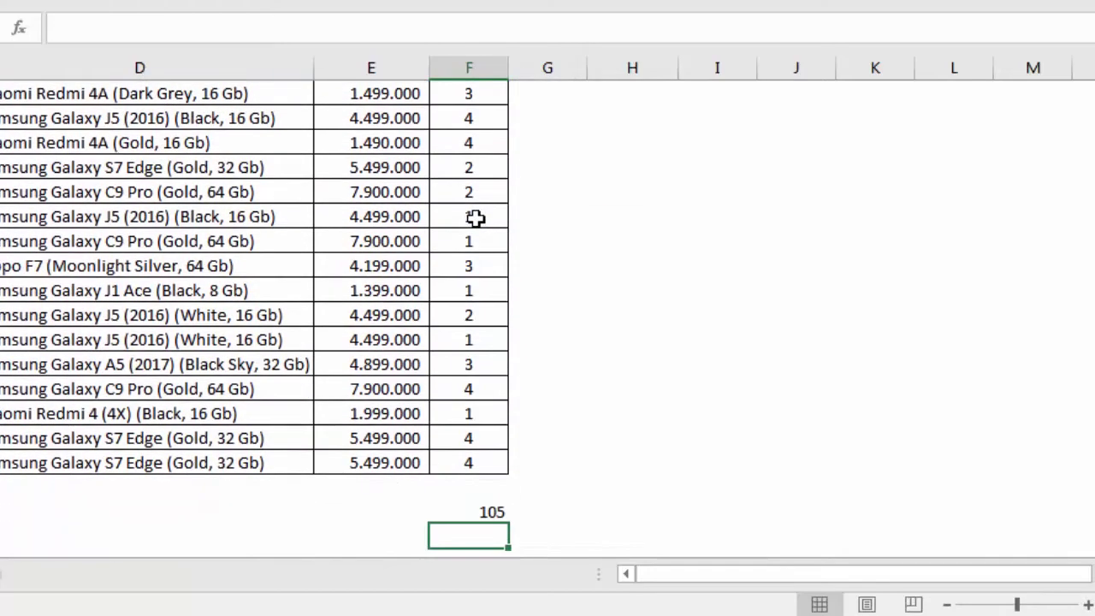
# Compare the 105 total with I7 and review the Oppo and Samsung SUMIF formulas
pyautogui.click(489, 512)
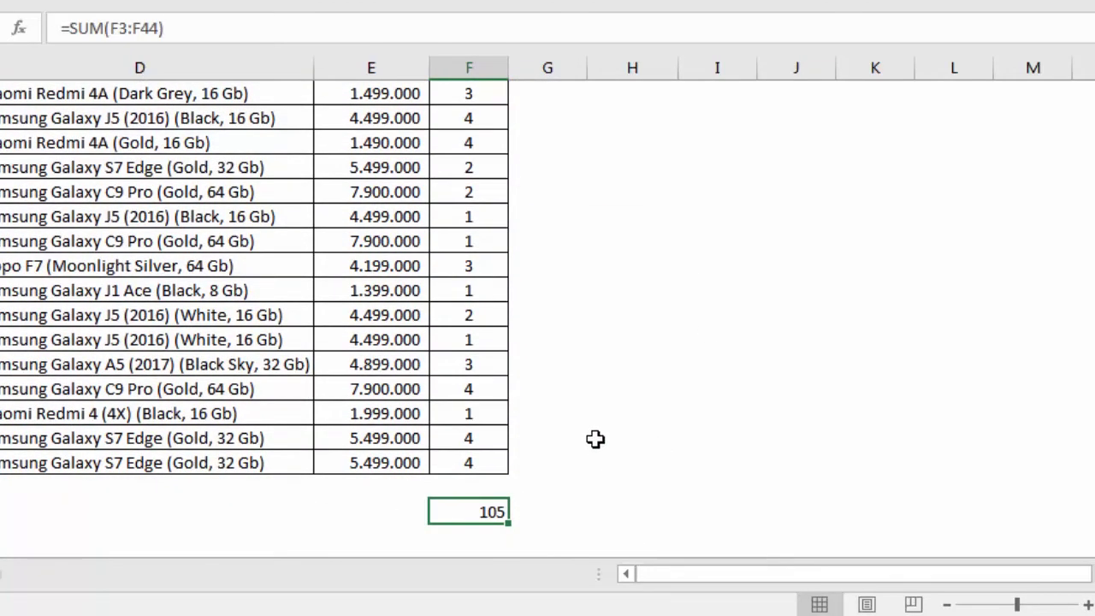
pyautogui.scroll(8, 738, 371)
pyautogui.scroll(1, 739, 326)
pyautogui.click(735, 239)
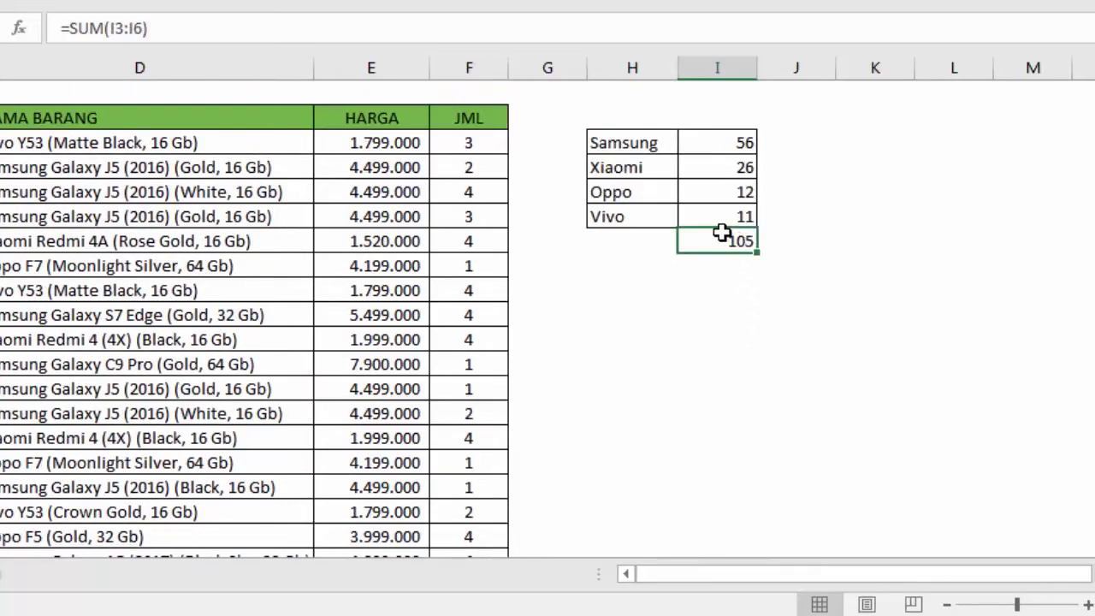
pyautogui.click(719, 193)
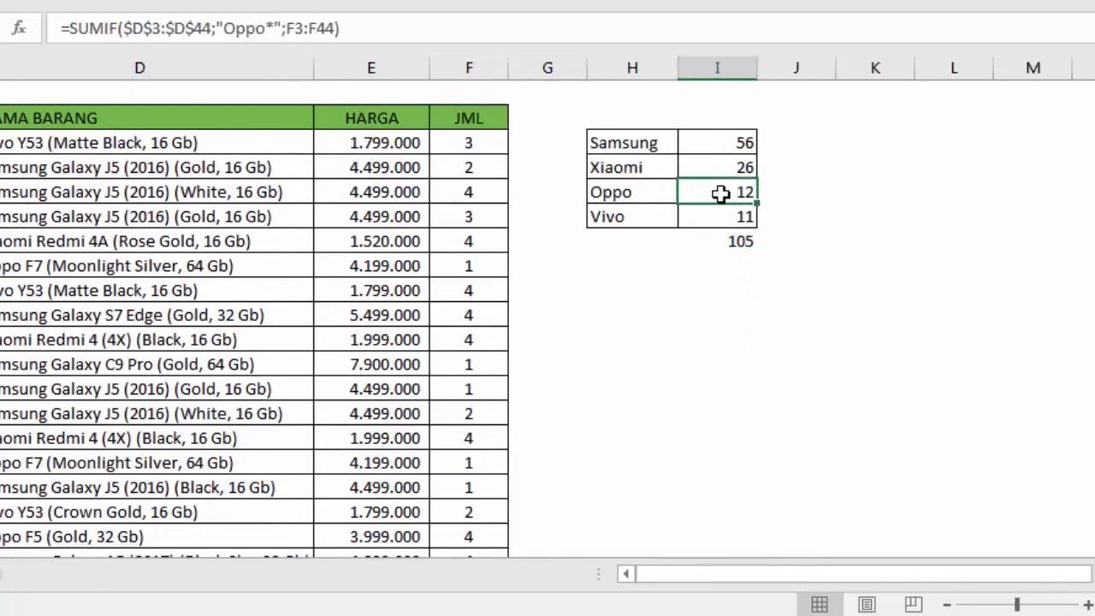
pyautogui.doubleClick(729, 142)
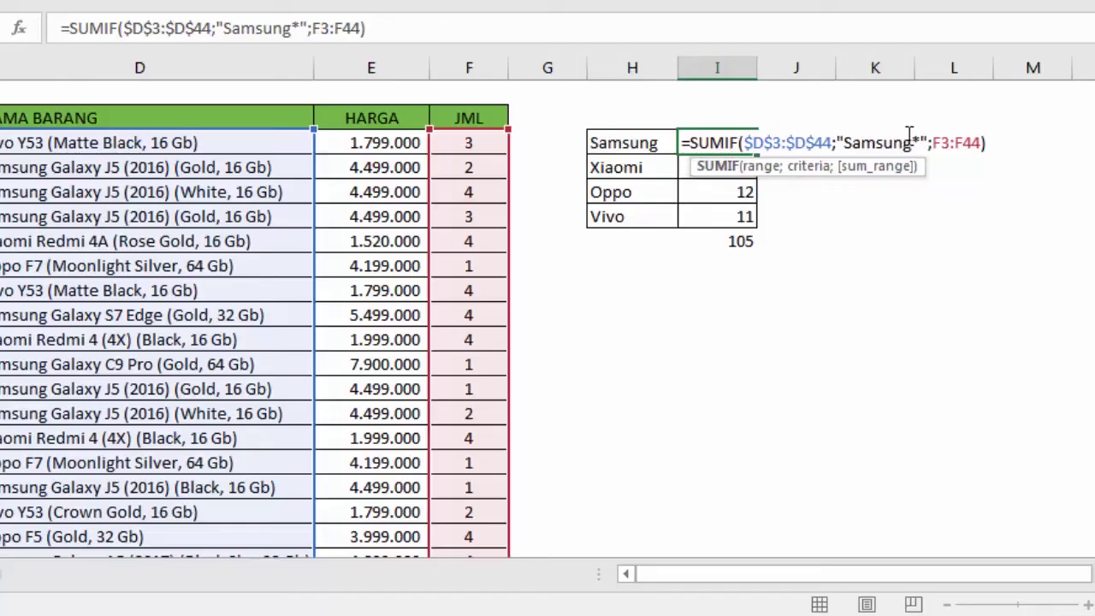
pyautogui.press('Return')
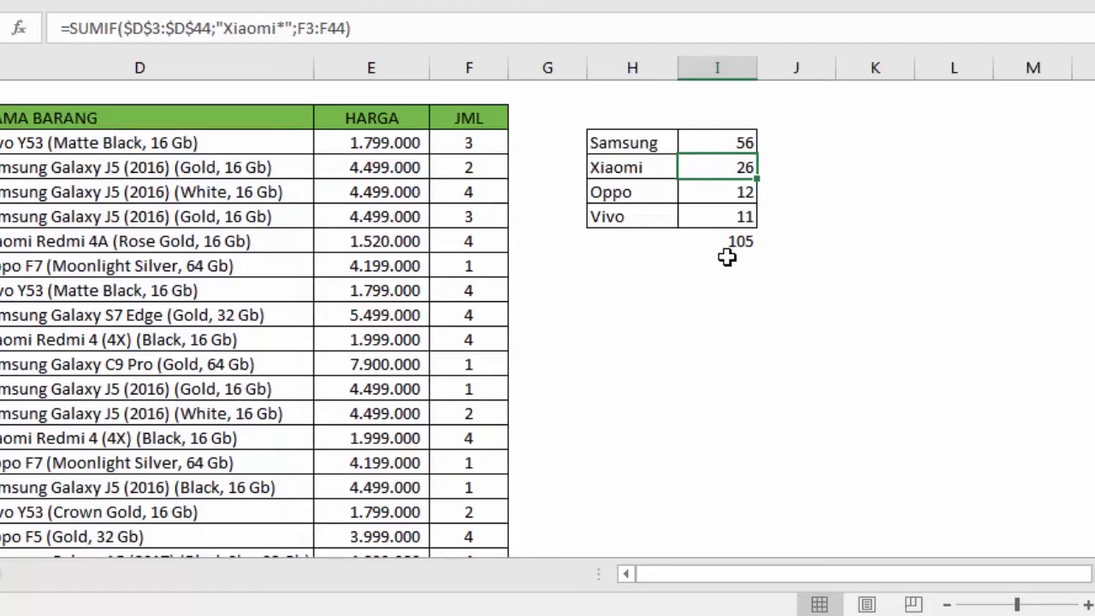
# Look over the HARGA prices and select the empty cell below the brand table
pyautogui.scroll(-6, 726, 257)
pyautogui.scroll(-4, 726, 256)
pyautogui.scroll(6, 726, 259)
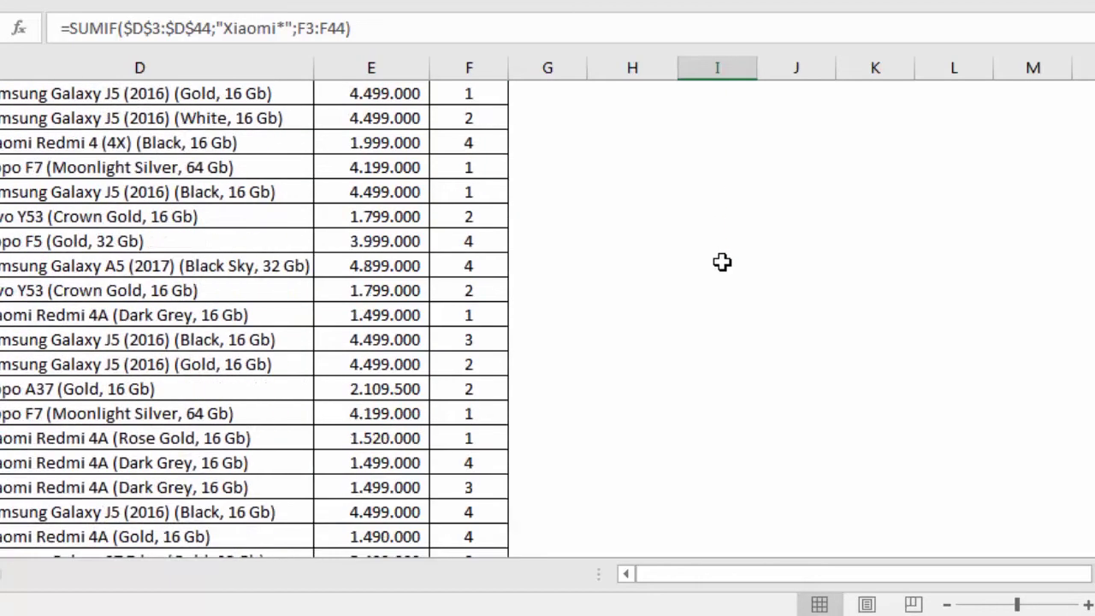
pyautogui.scroll(4, 725, 261)
pyautogui.click(624, 290)
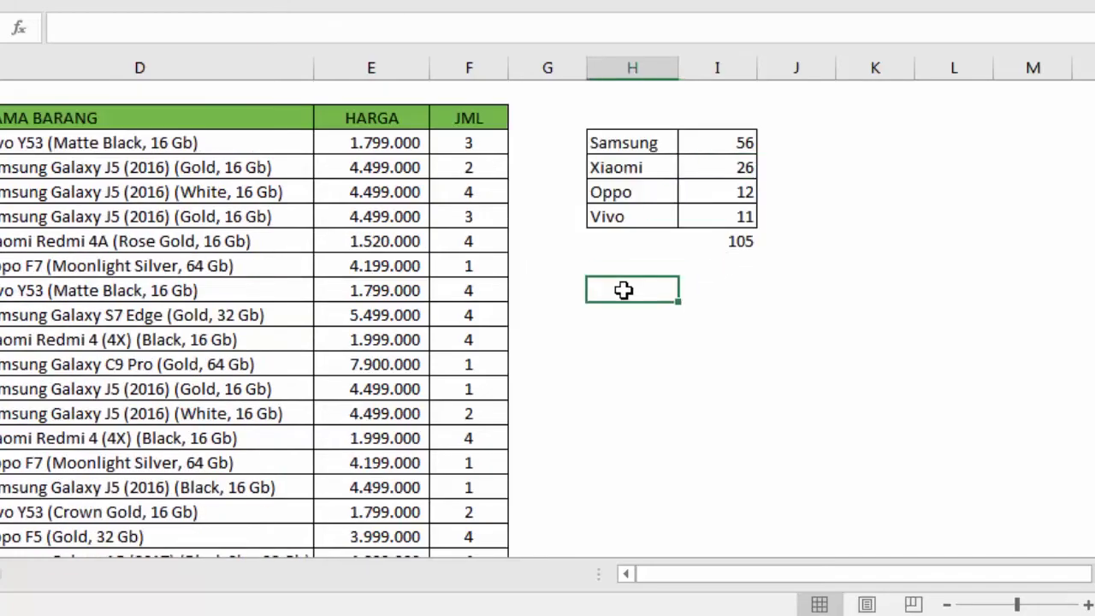
pyautogui.click(635, 248)
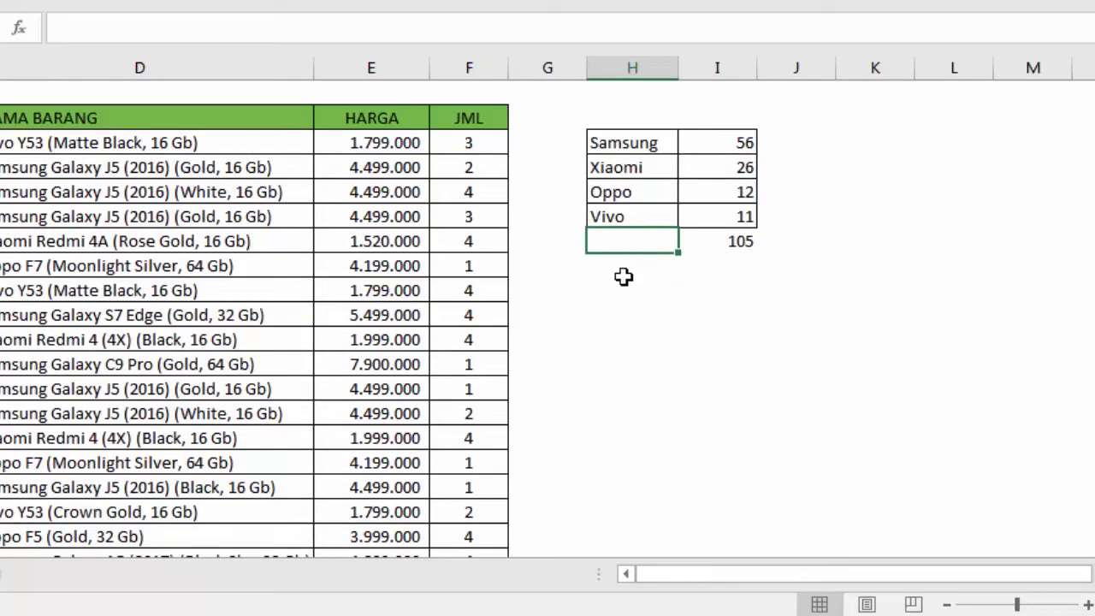
pyautogui.click(623, 275)
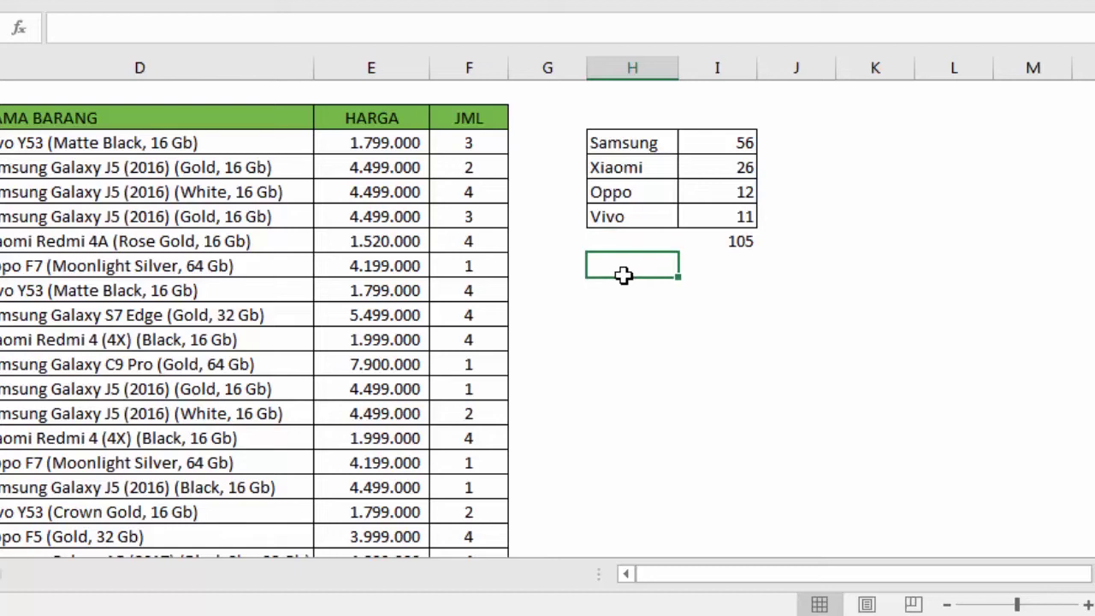
pyautogui.moveTo(384, 143); pyautogui.dragTo(403, 453)
pyautogui.click(418, 265)
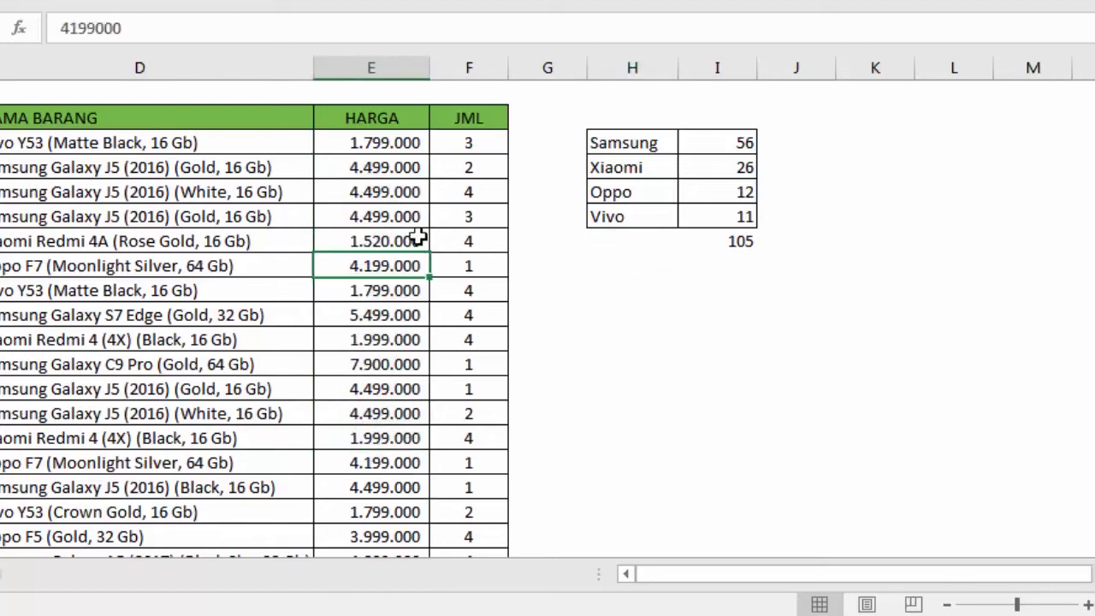
pyautogui.click(395, 139)
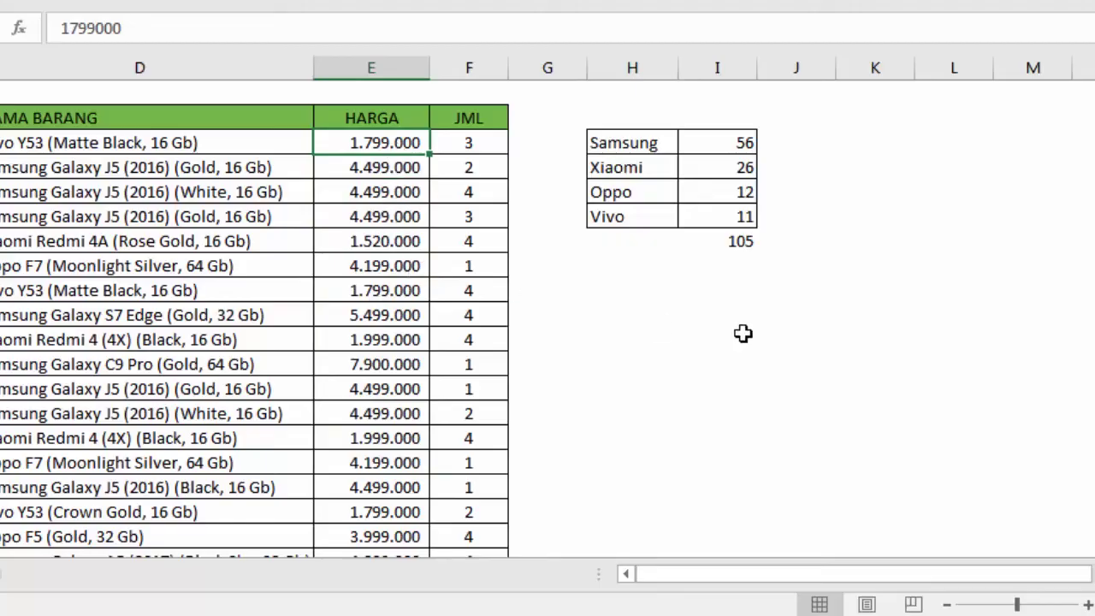
pyautogui.click(636, 268)
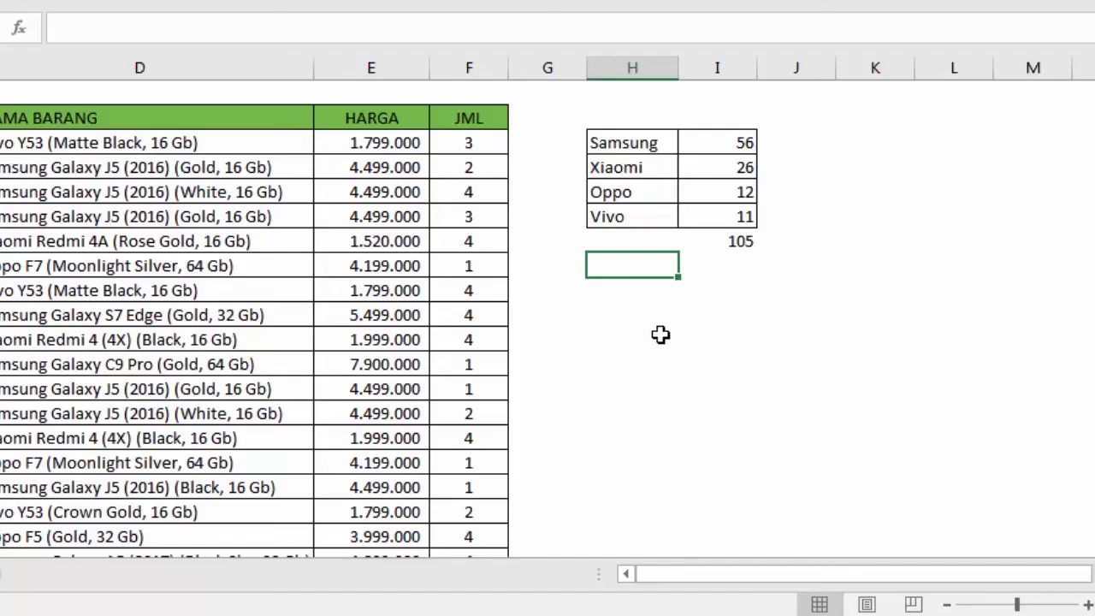
# Enter the label 'TOTAL OMZET' in the cell below the brand summary table
pyautogui.write('=sum')
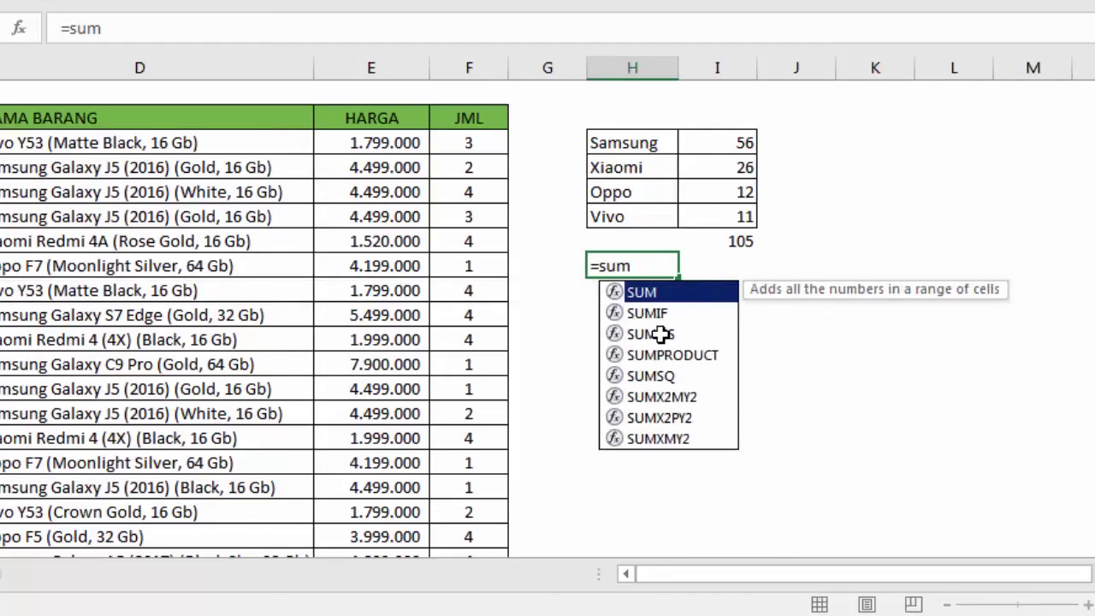
pyautogui.press('Escape')
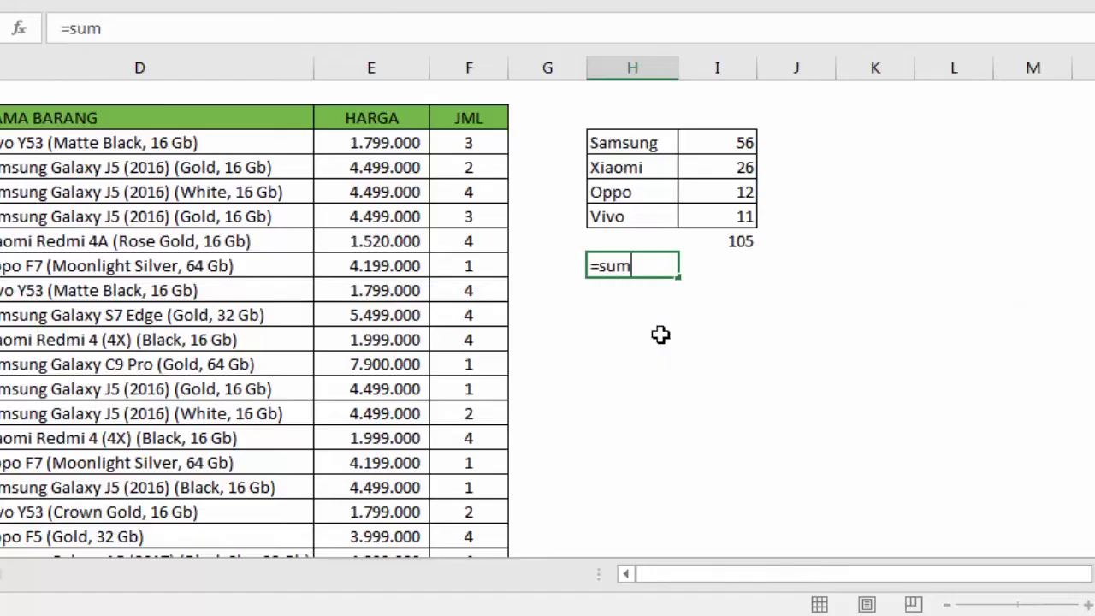
pyautogui.press('Left')
pyautogui.press('Right')
pyautogui.write('TOTA')
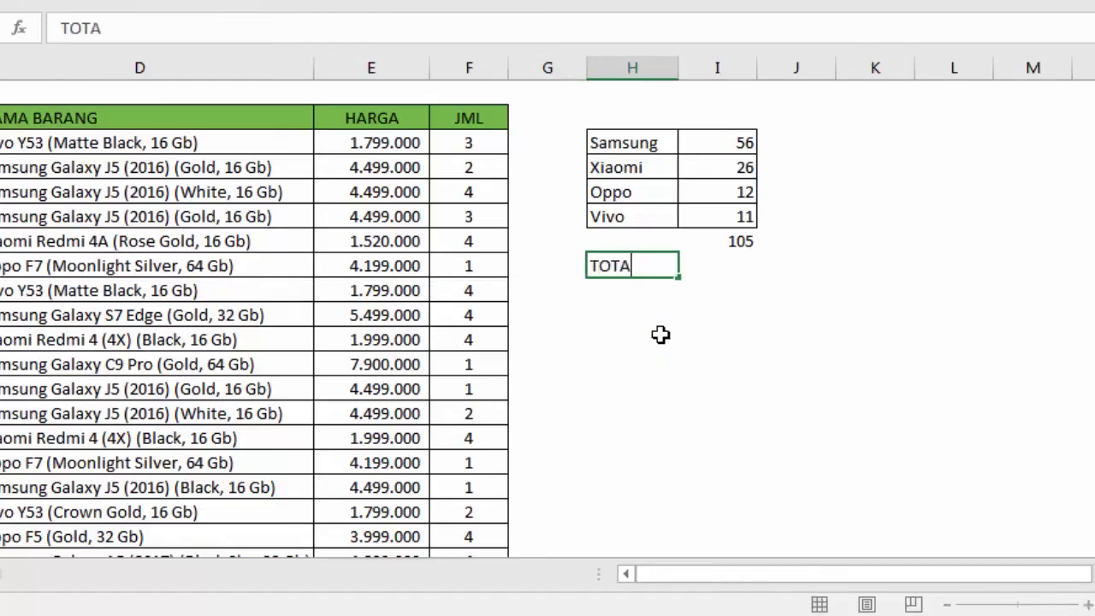
pyautogui.write('L OMZET')
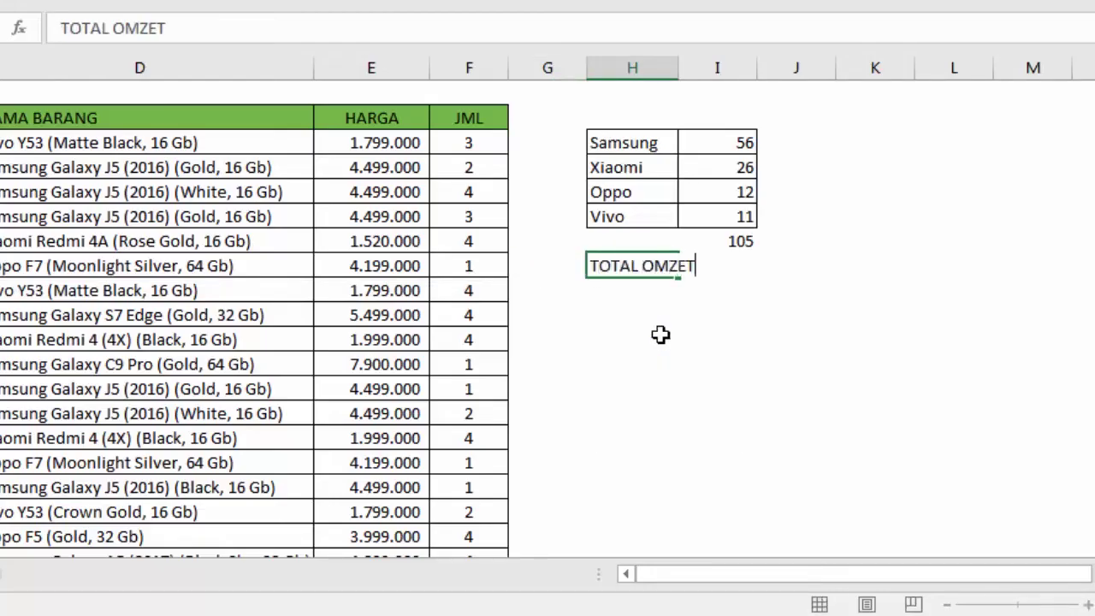
pyautogui.press('Return')
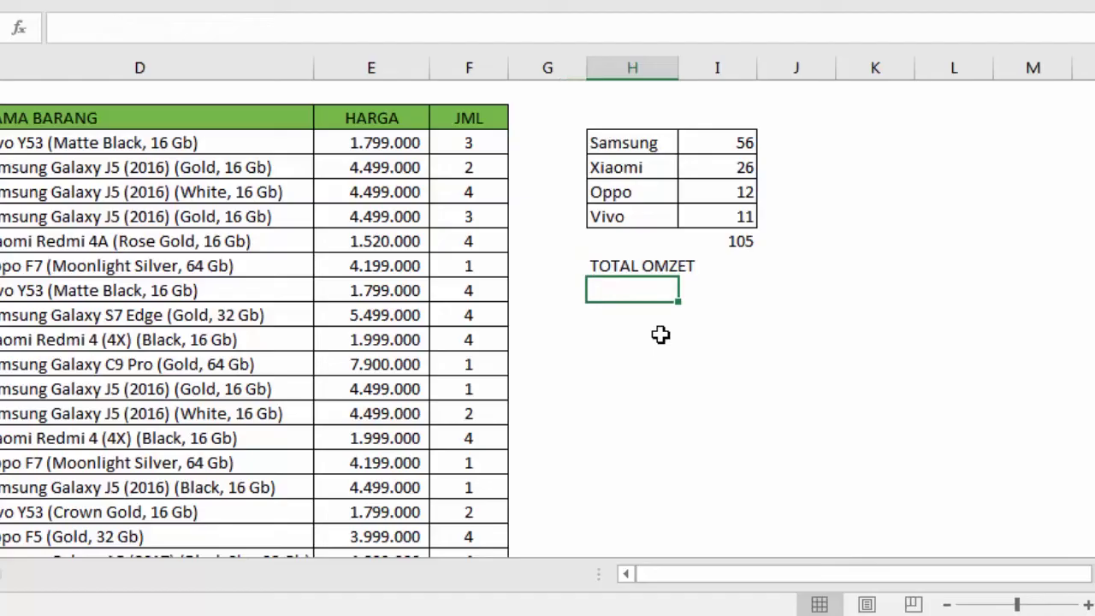
# Widen column H to fit the label and select the empty cell beside TOTAL OMZET
pyautogui.moveTo(679, 69); pyautogui.dragTo(703, 68)
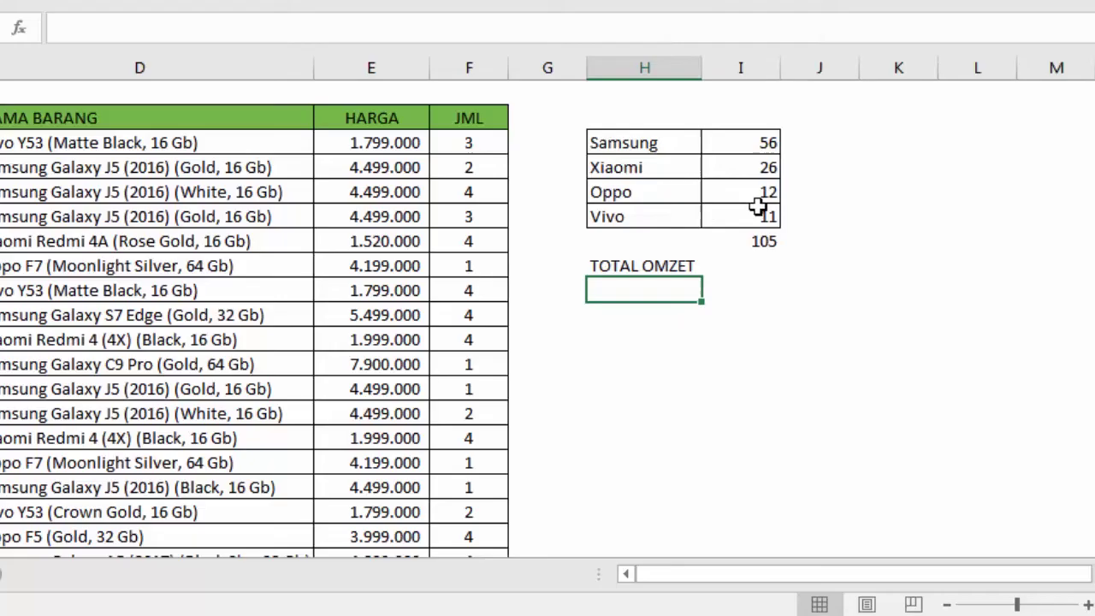
pyautogui.click(761, 267)
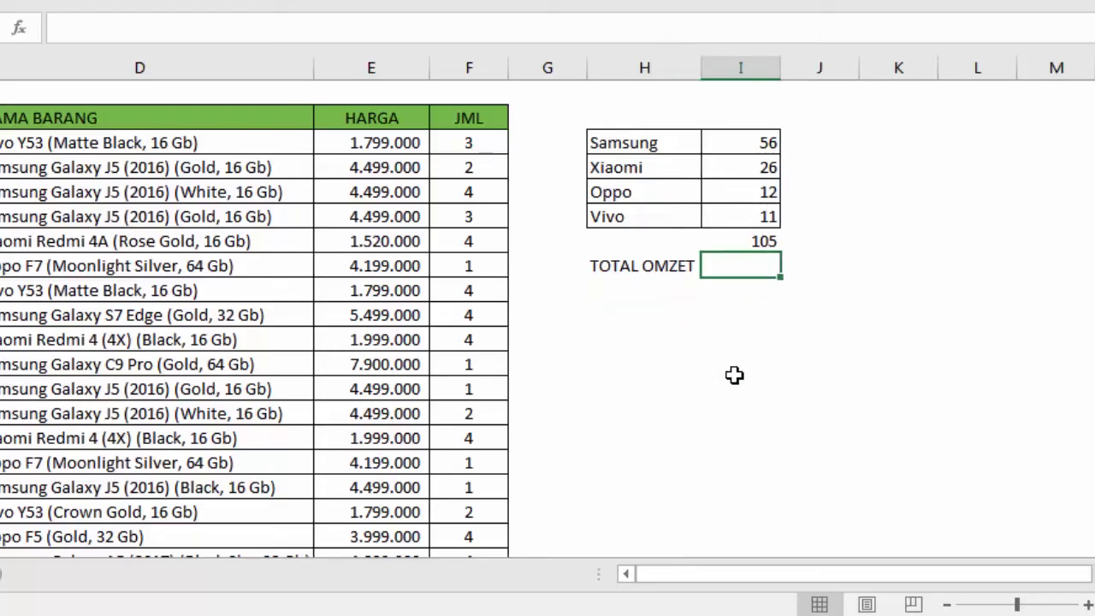
pyautogui.scroll(-5, 714, 375)
pyautogui.scroll(-10, 715, 375)
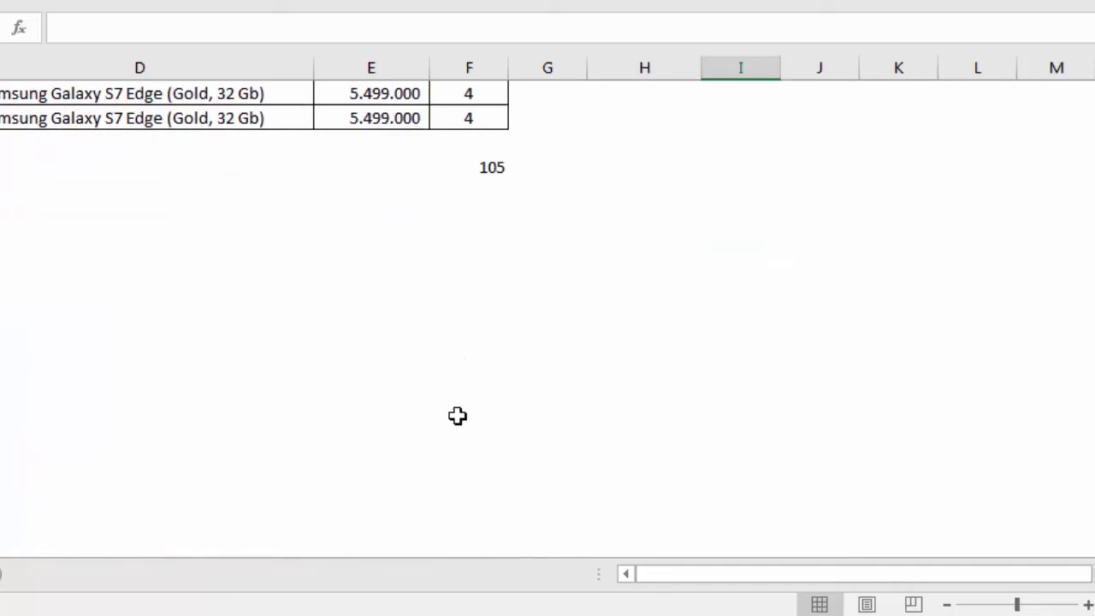
pyautogui.click(363, 147)
pyautogui.scroll(10, 411, 169)
pyautogui.scroll(5, 414, 171)
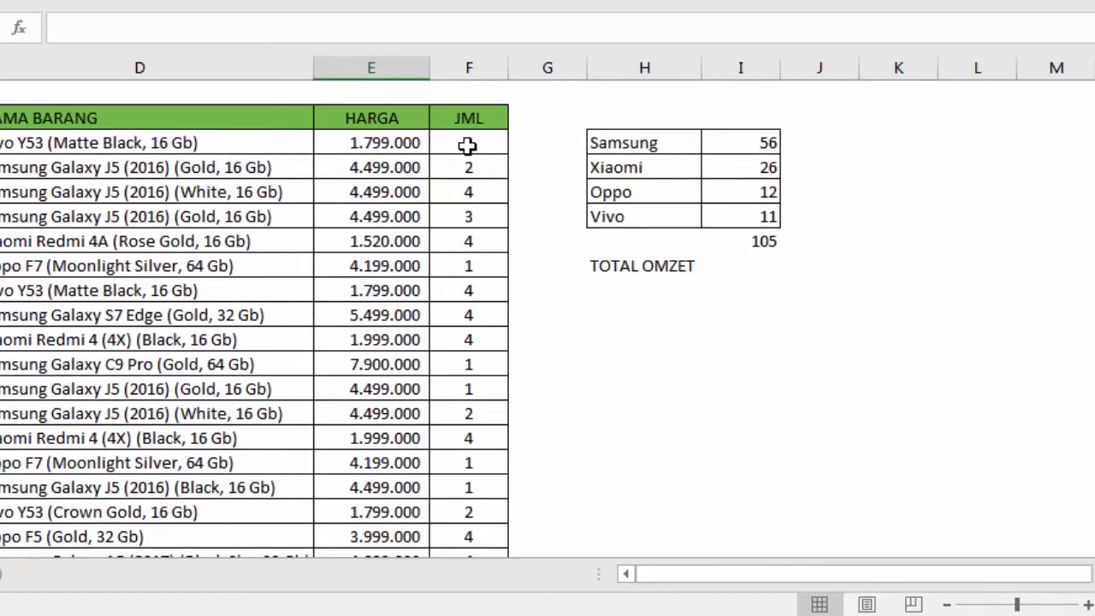
pyautogui.click(466, 144)
pyautogui.click(477, 164)
pyautogui.click(471, 144)
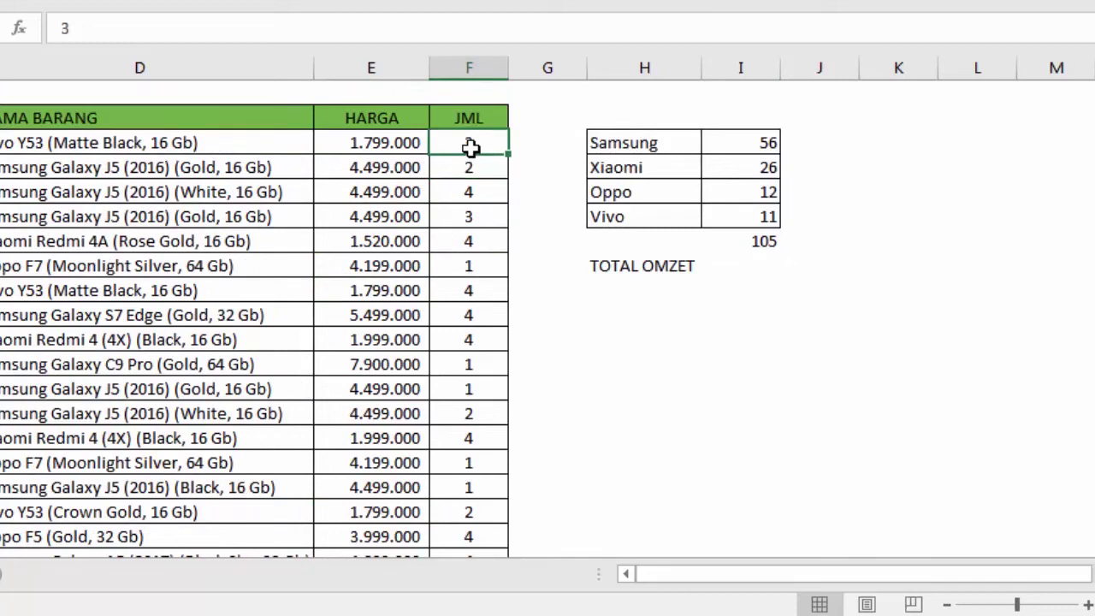
pyautogui.click(753, 266)
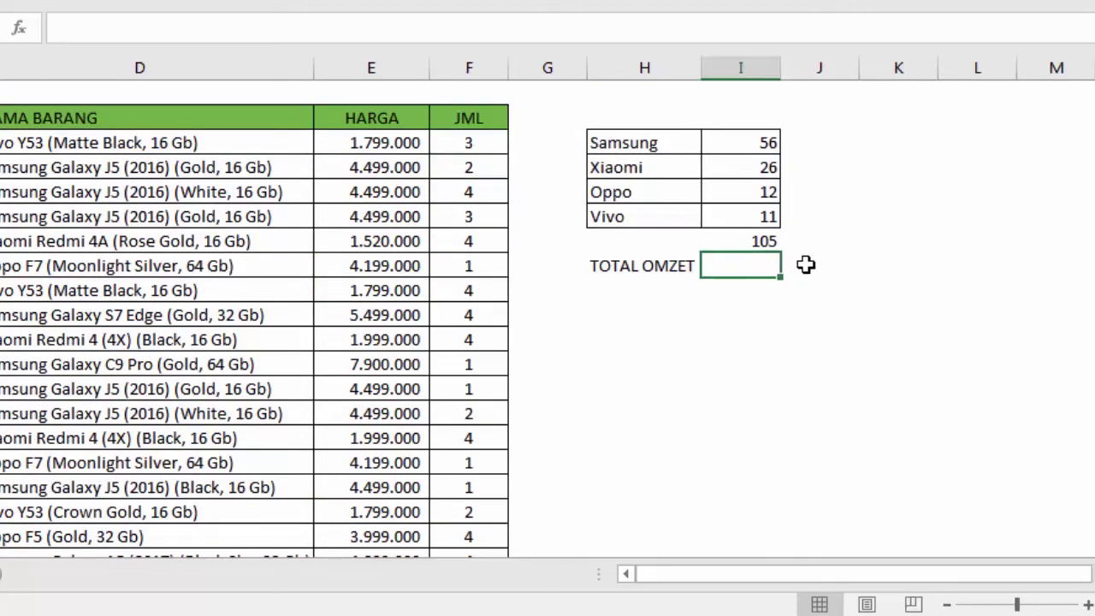
# Build =SUMPRODUCT(E3:E44;F3:F44) beside TOTAL OMZET, multiplying HARGA prices by JML quantities
pyautogui.write('=')
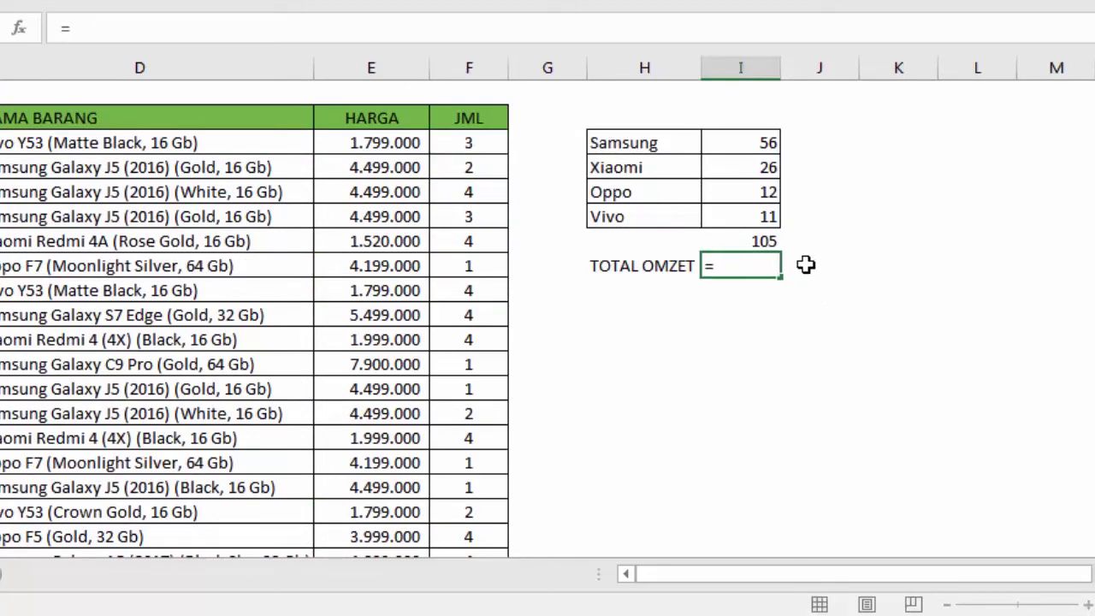
pyautogui.write('sum')
pyautogui.press('Down')
pyautogui.press('Down')
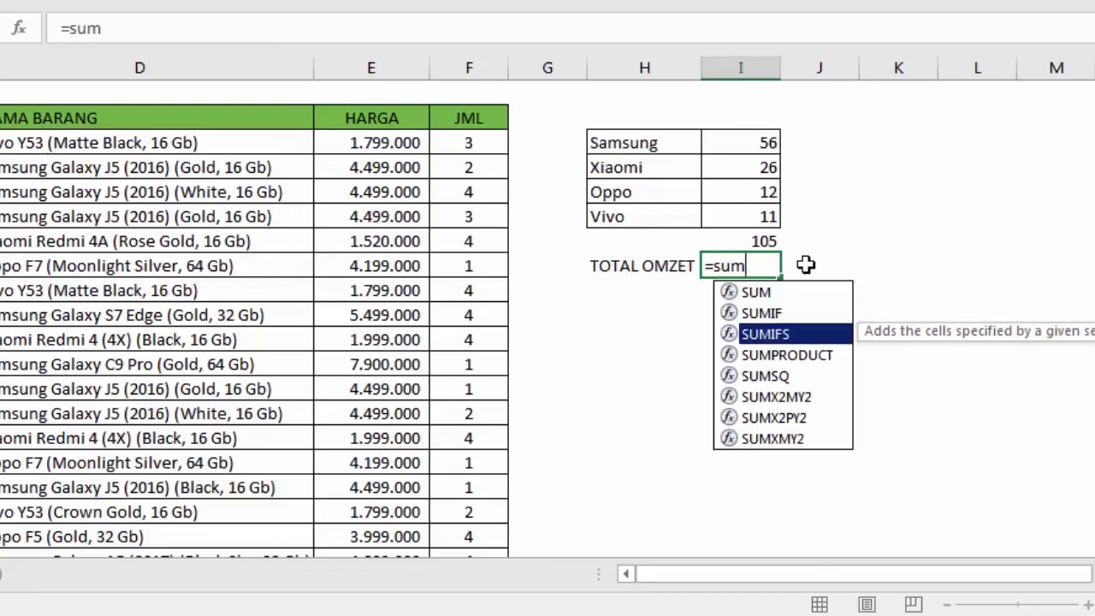
pyautogui.press('Down')
pyautogui.press('Tab')
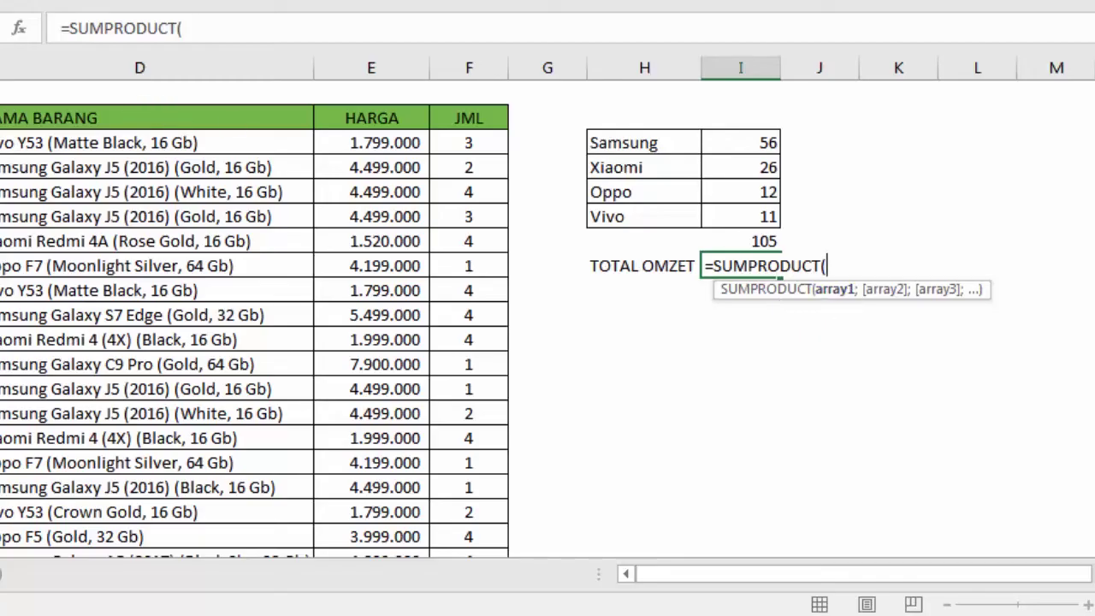
pyautogui.click(359, 139)
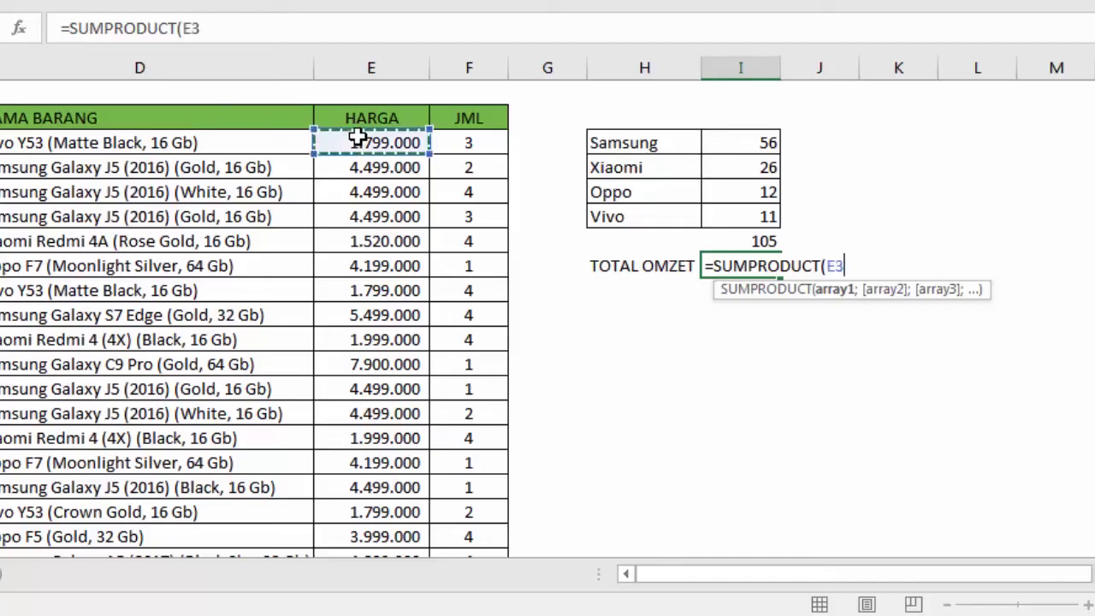
pyautogui.moveTo(357, 137); pyautogui.dragTo(377, 552)
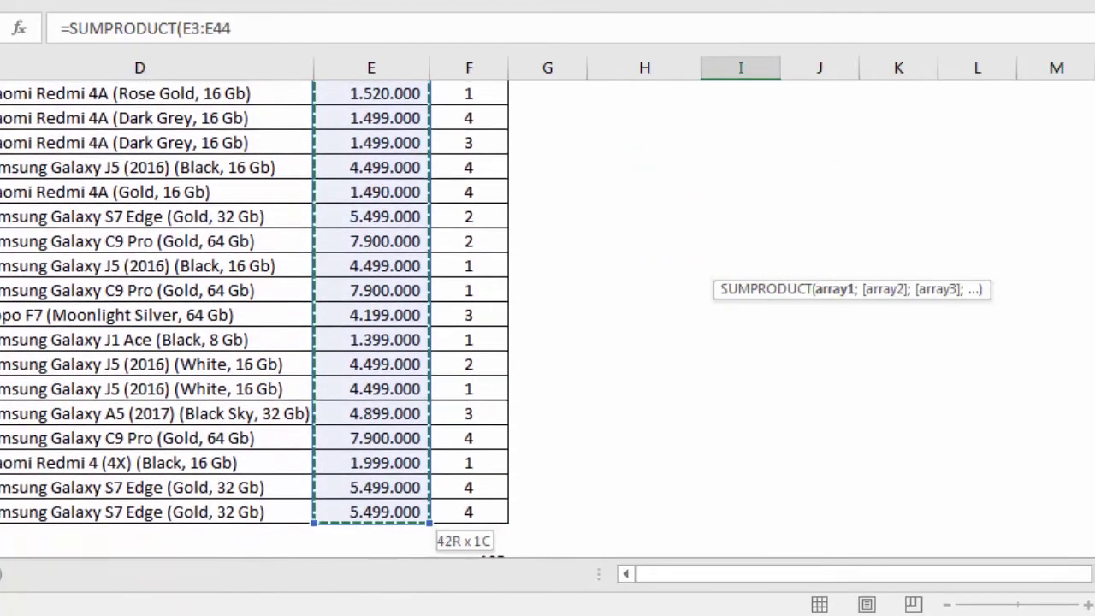
pyautogui.moveTo(376, 552); pyautogui.dragTo(406, 511)
pyautogui.scroll(9, 784, 332)
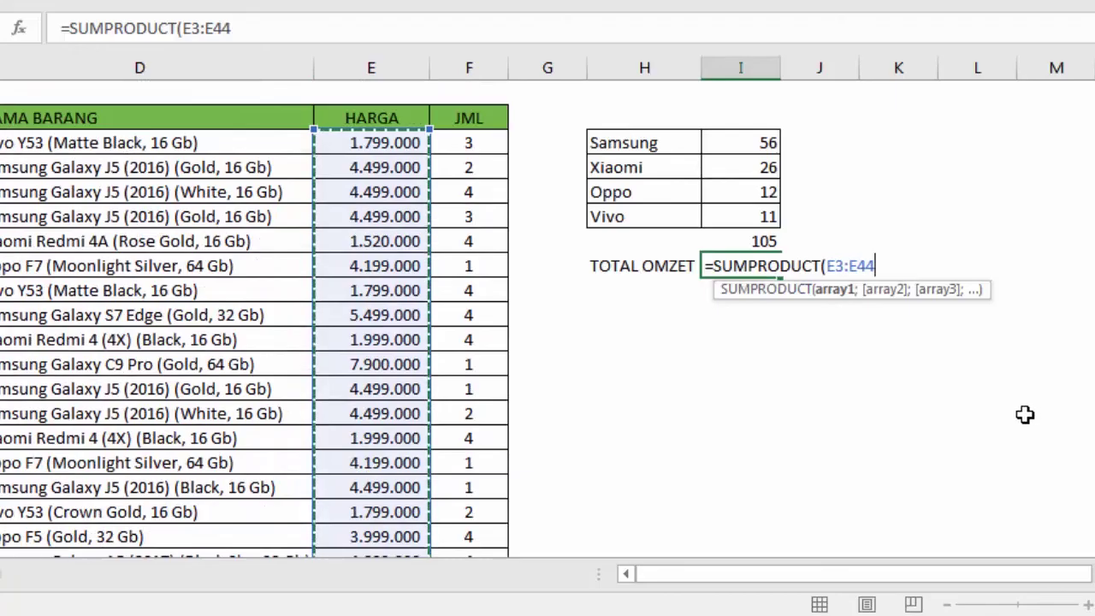
pyautogui.write(';')
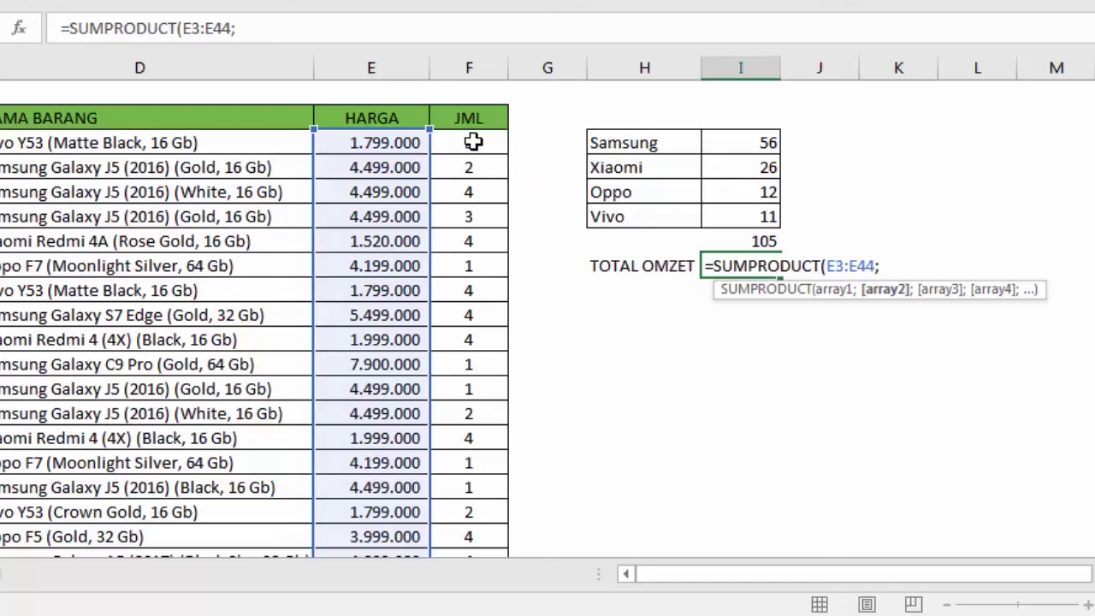
pyautogui.moveTo(473, 142)
pyautogui.mouseDown()
pyautogui.moveTo(469, 579)
pyautogui.moveTo(499, 525)
pyautogui.mouseUp()
pyautogui.scroll(3, 839, 409)
pyautogui.scroll(5, 834, 375)
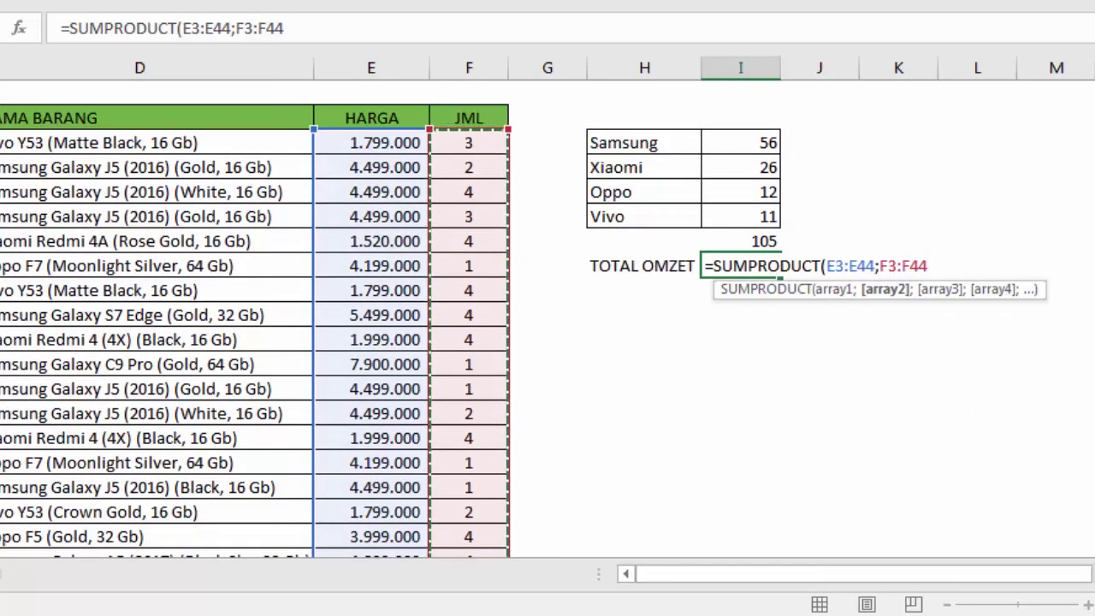
# Commit the SUMPRODUCT formula and give the result Comma Style, showing 401.593.000
pyautogui.press('Return')
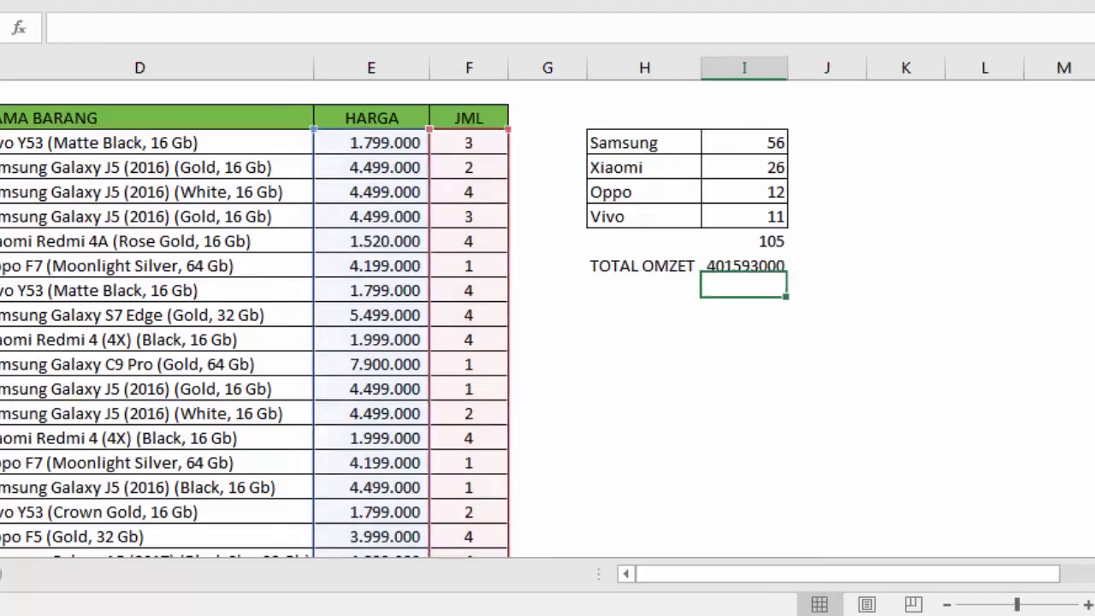
pyautogui.click(773, 267)
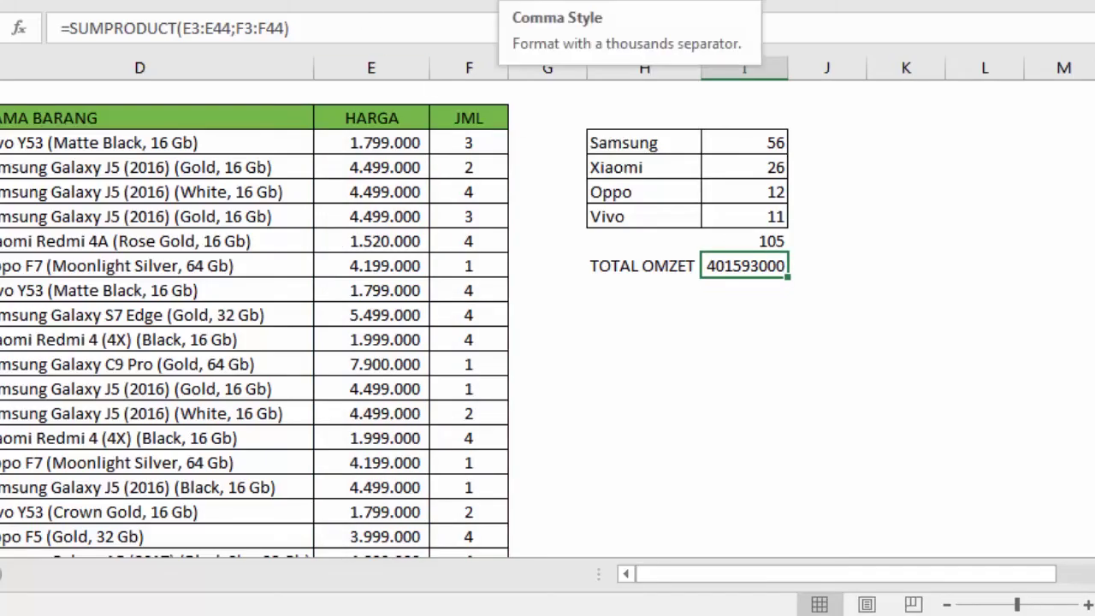
pyautogui.click(513, 0)
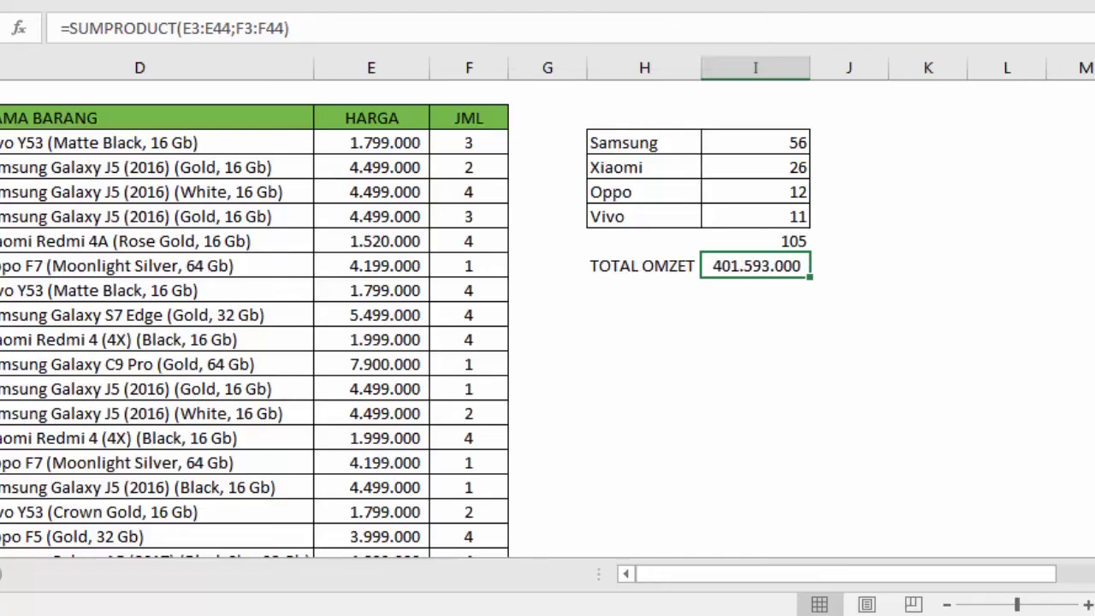
pyautogui.click(741, 433)
# Recheck the TOTAL OMZET formula against the HARGA and JML values
pyautogui.click(760, 272)
pyautogui.click(753, 336)
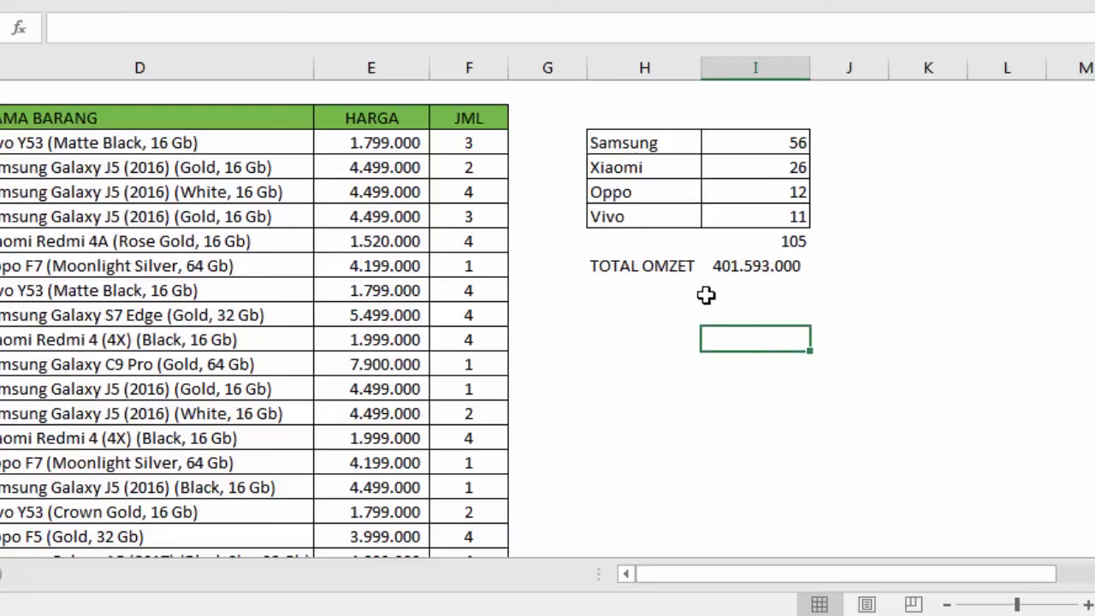
pyautogui.click(625, 266)
pyautogui.click(727, 276)
pyautogui.click(402, 143)
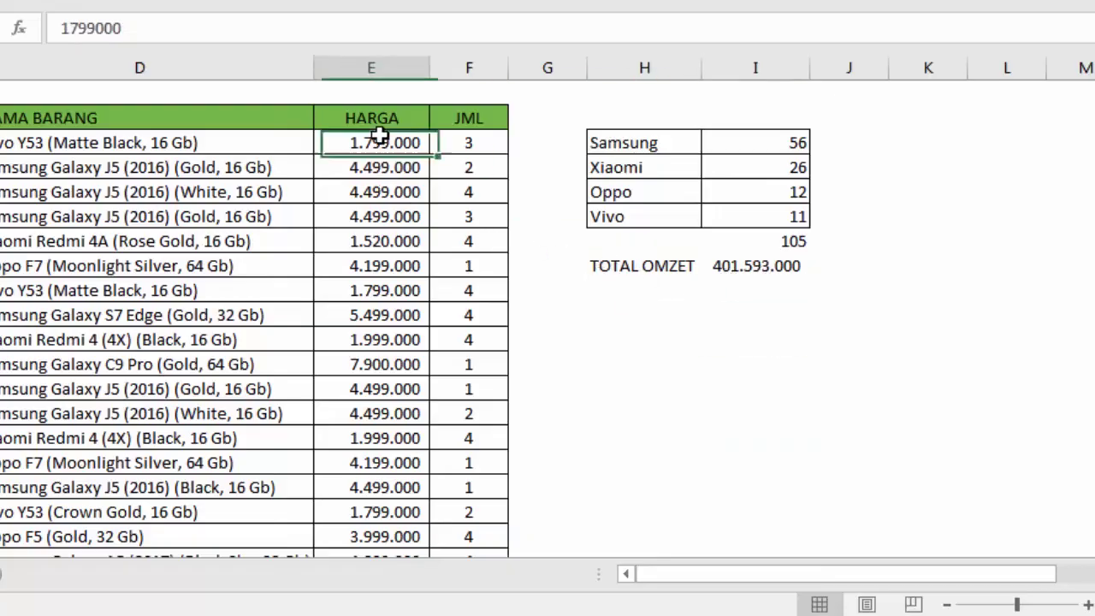
pyautogui.click(502, 198)
pyautogui.click(493, 274)
pyautogui.click(560, 276)
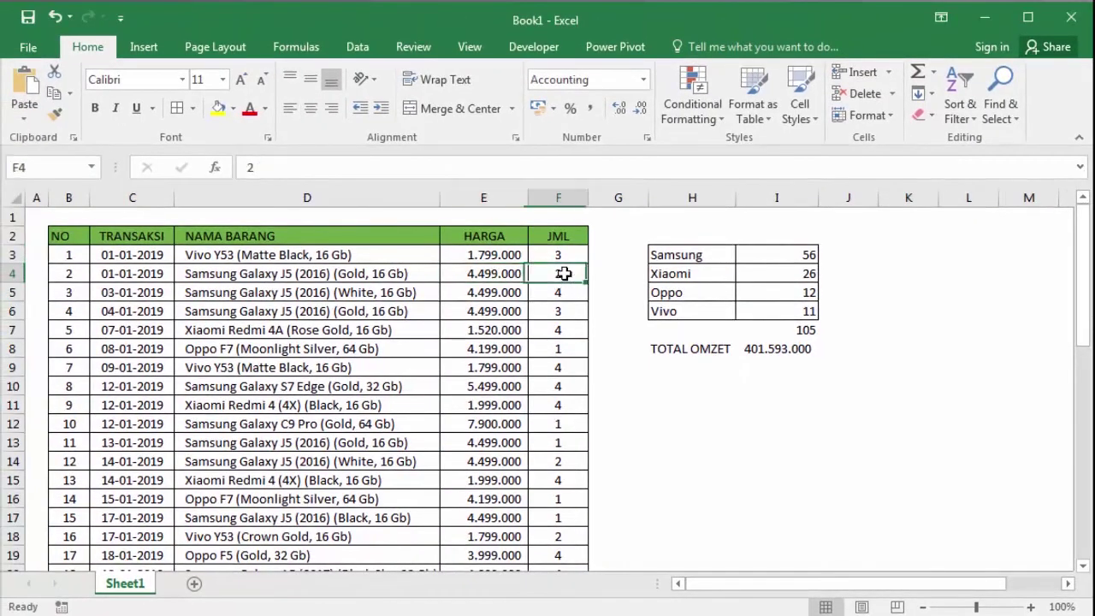
pyautogui.click(498, 295)
pyautogui.click(549, 293)
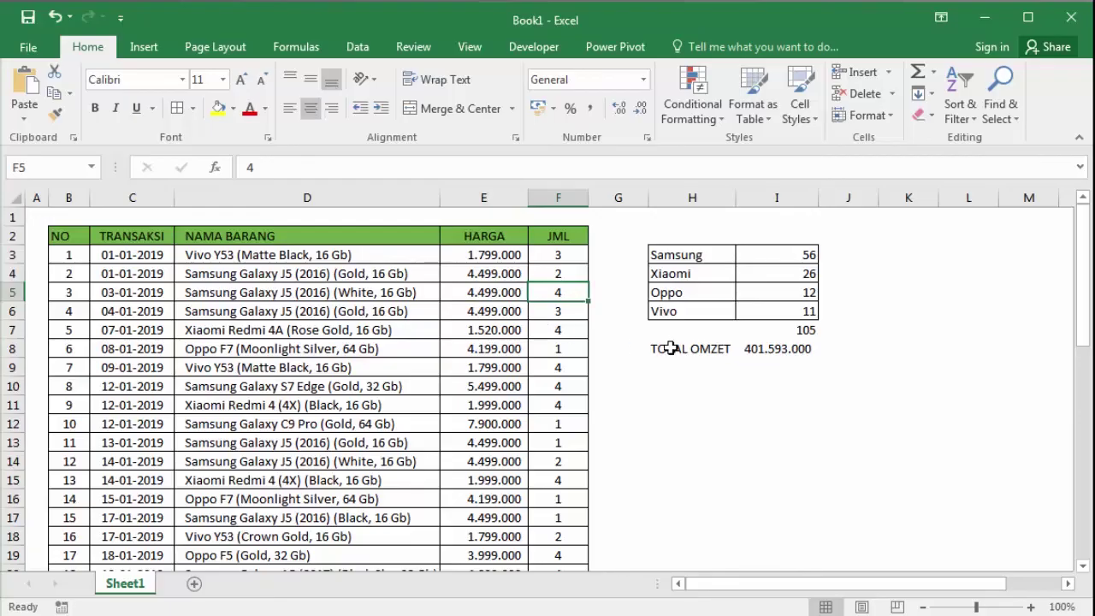
pyautogui.click(760, 347)
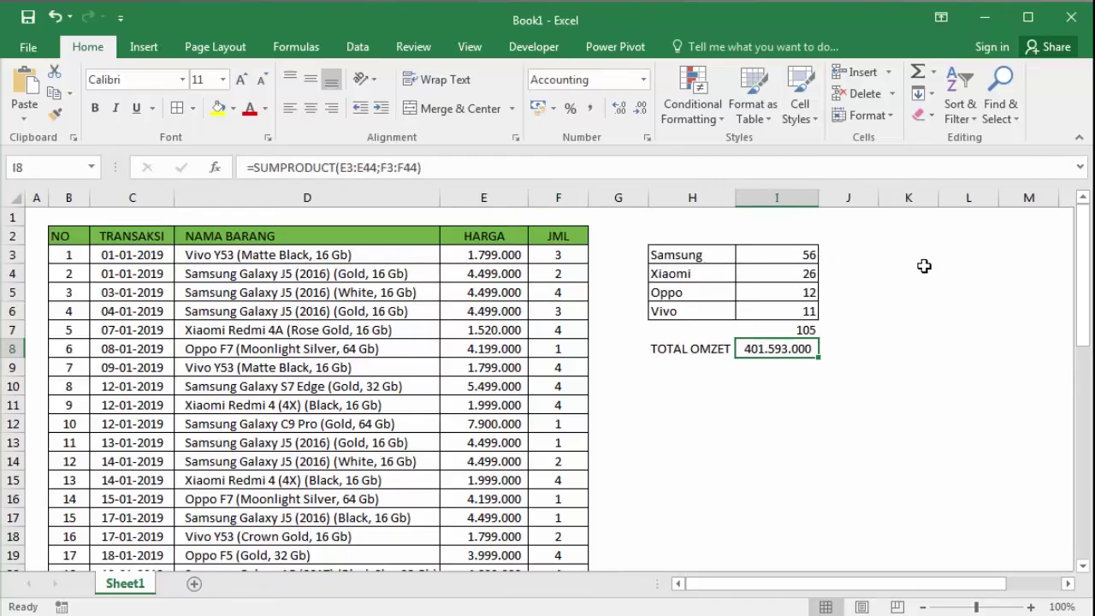
pyautogui.click(935, 332)
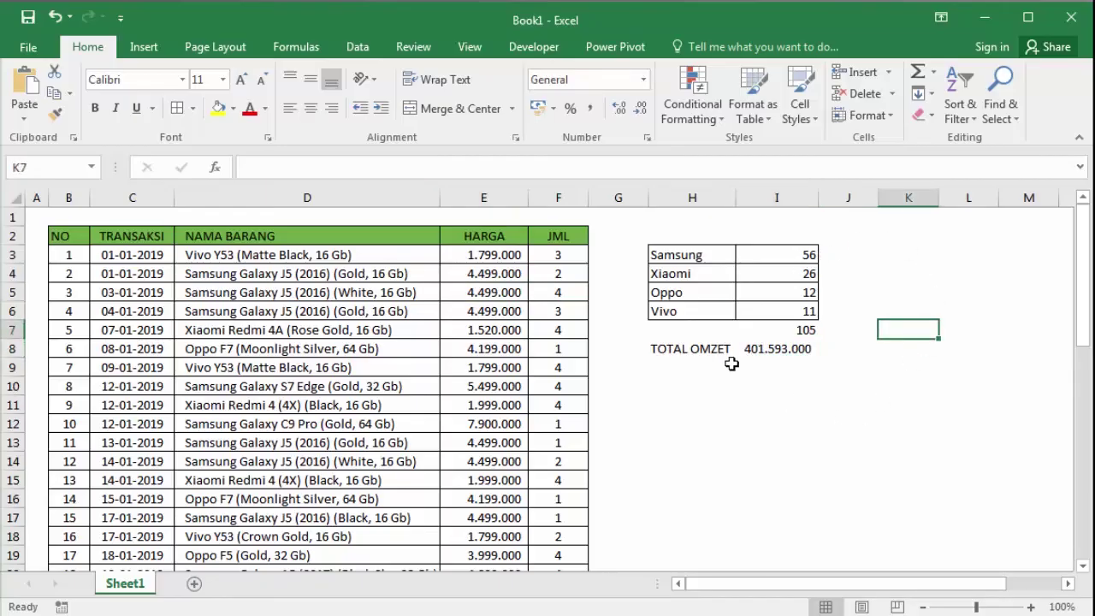
pyautogui.click(766, 250)
pyautogui.click(767, 279)
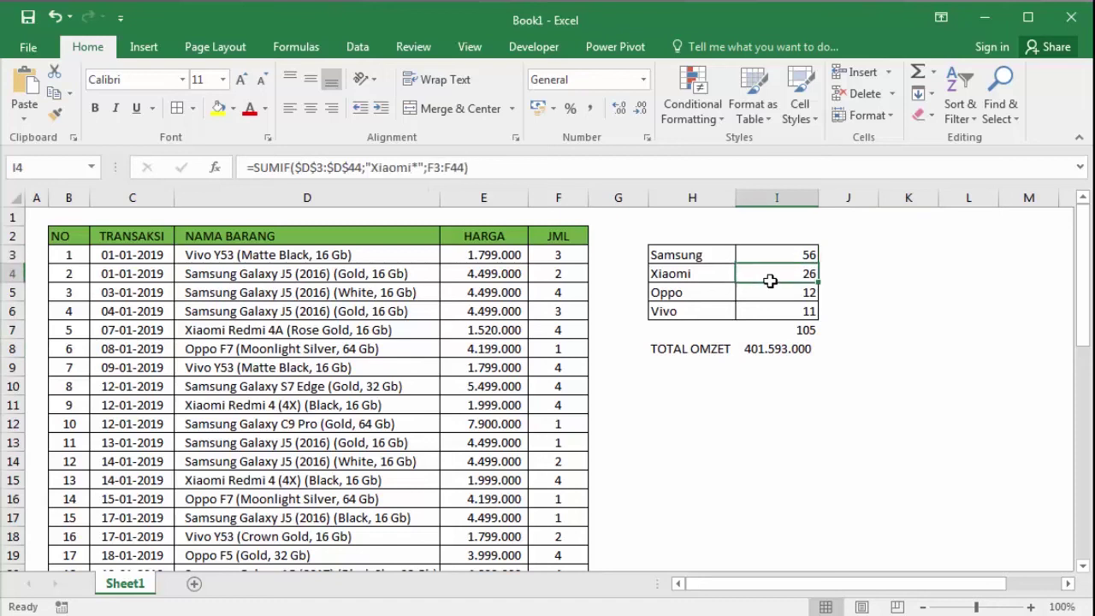
pyautogui.click(757, 351)
pyautogui.click(692, 349)
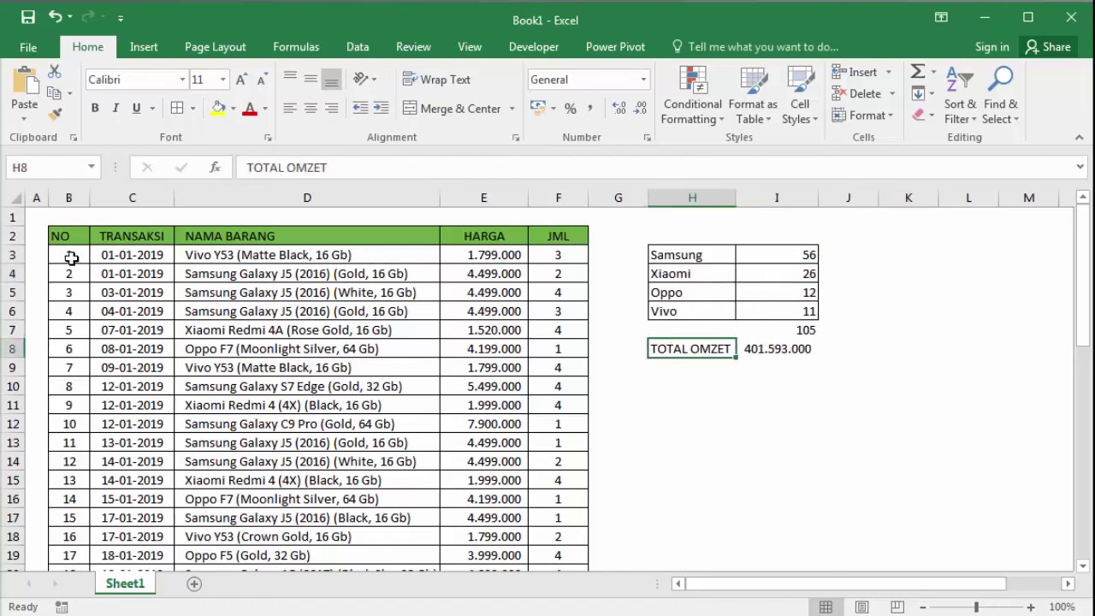
pyautogui.click(133, 255)
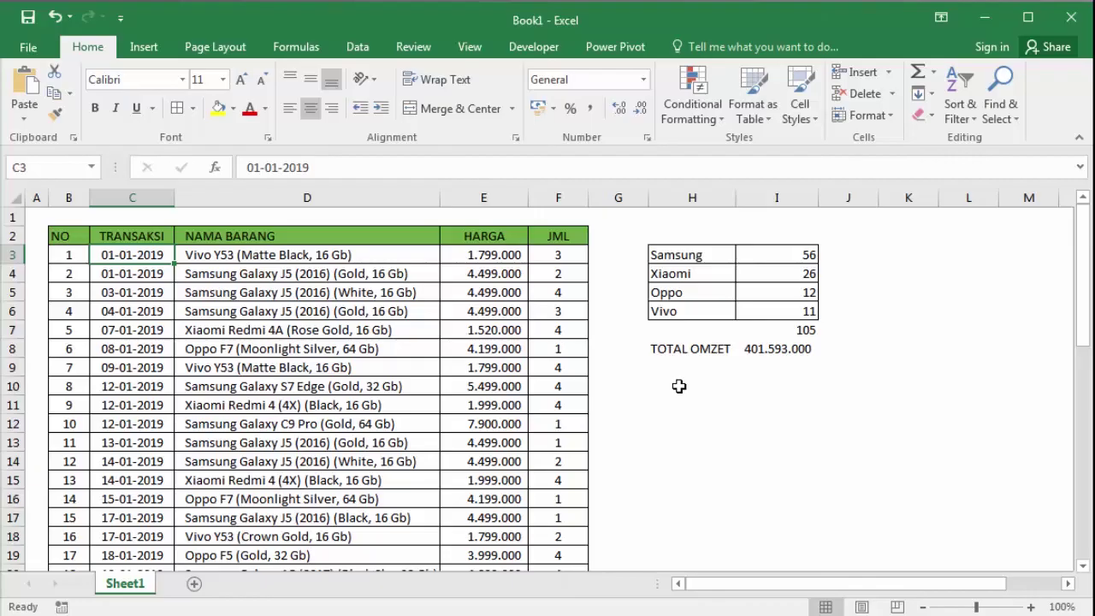
pyautogui.scroll(-7, 695, 376)
pyautogui.scroll(-2, 698, 380)
pyautogui.scroll(9, 698, 380)
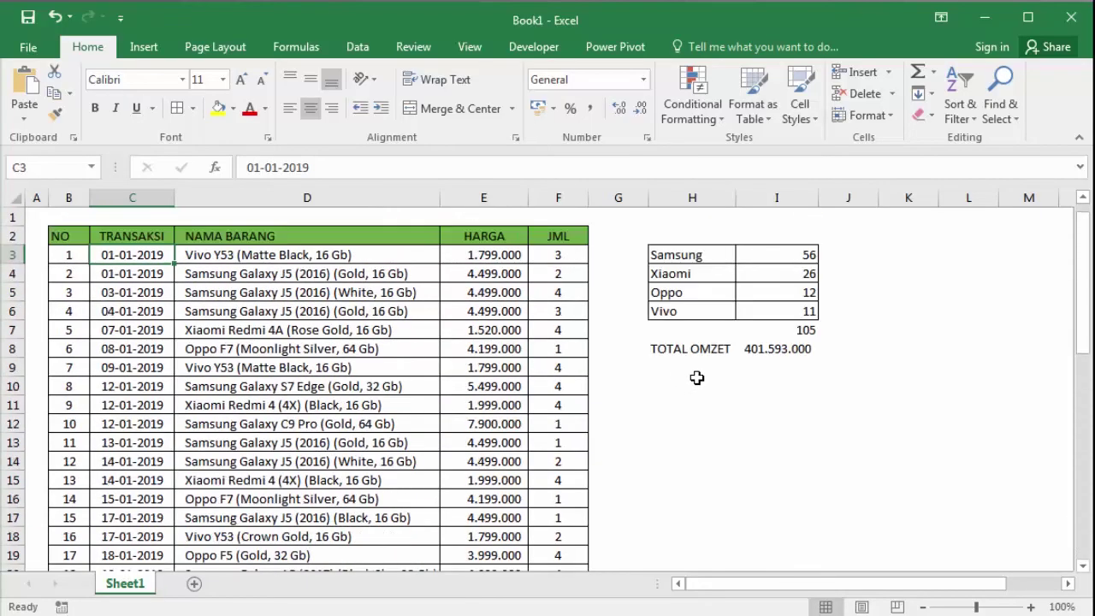